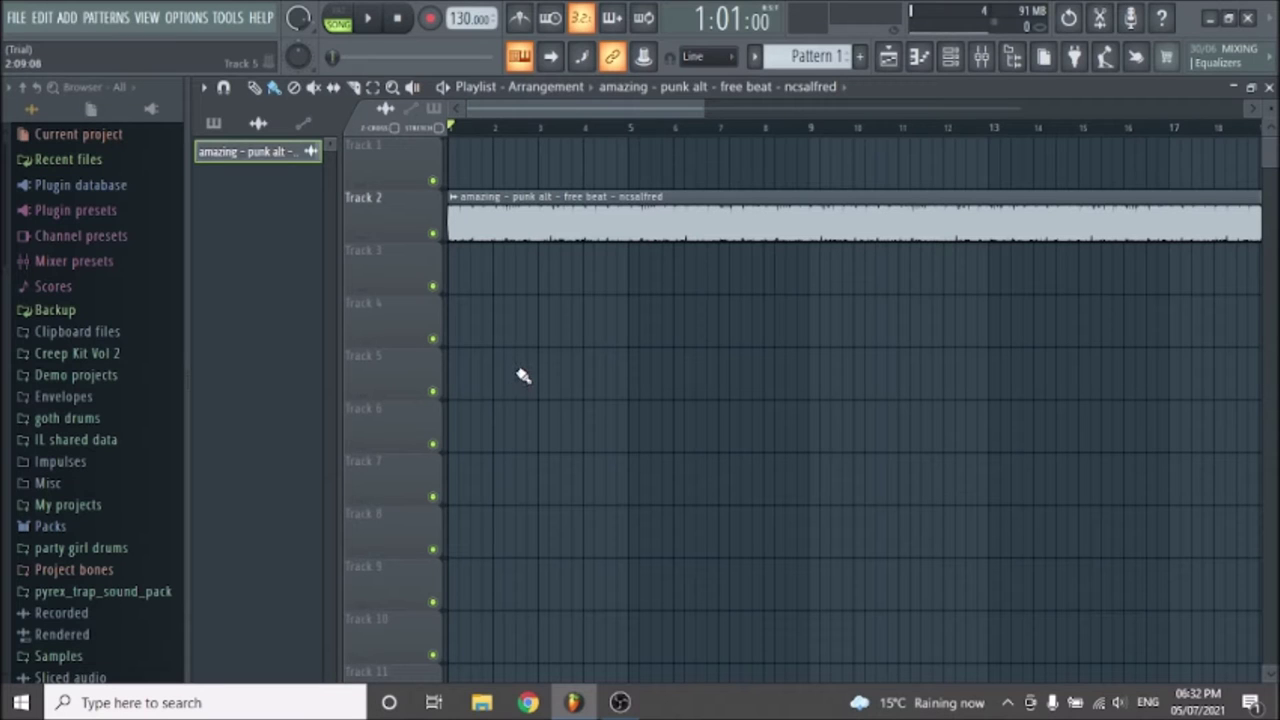
- Show the Mixer, rename Insert 10 to 'mic' and give it a red colour
left_click(147, 17)
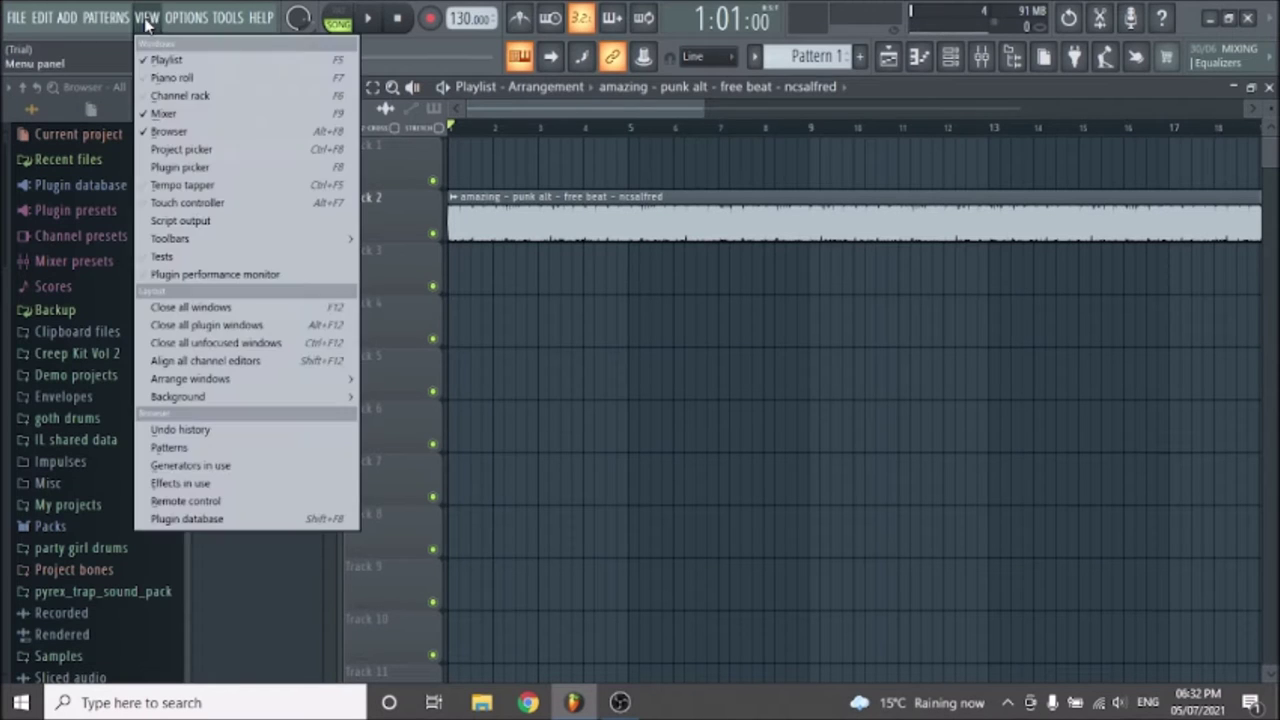
left_click(168, 114)
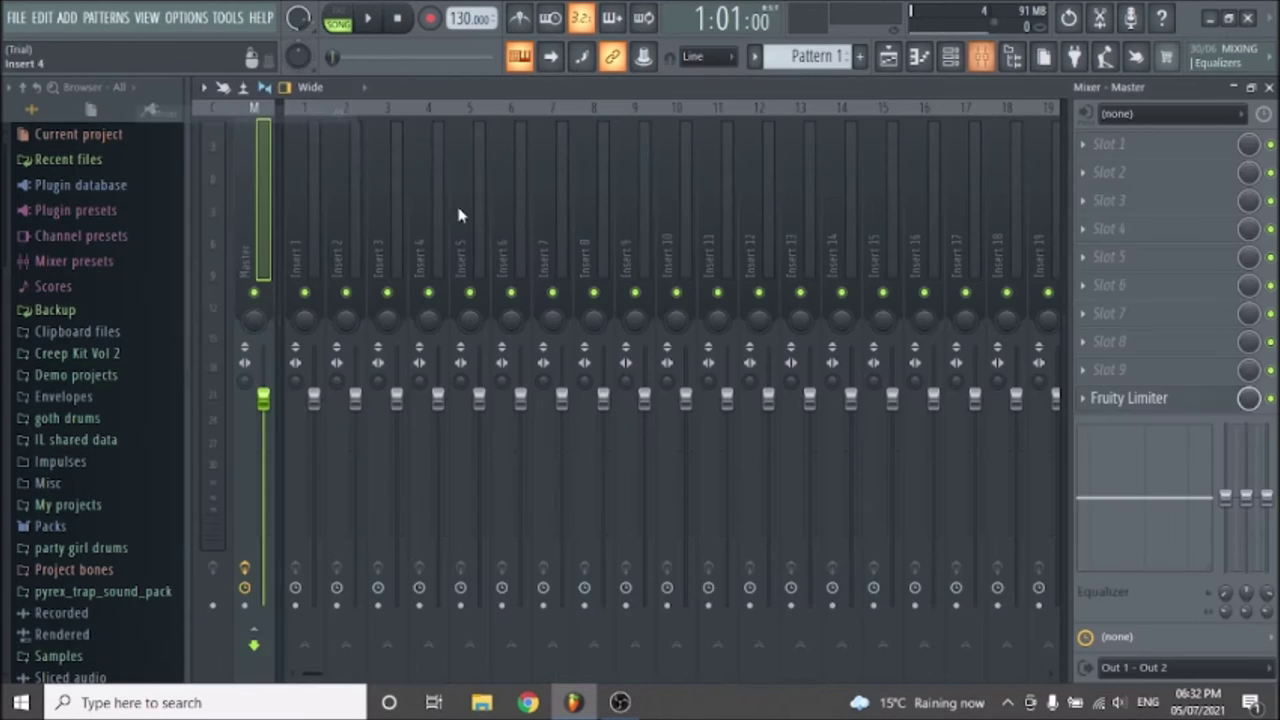
left_click(687, 152)
right_click(687, 152)
left_click(731, 128)
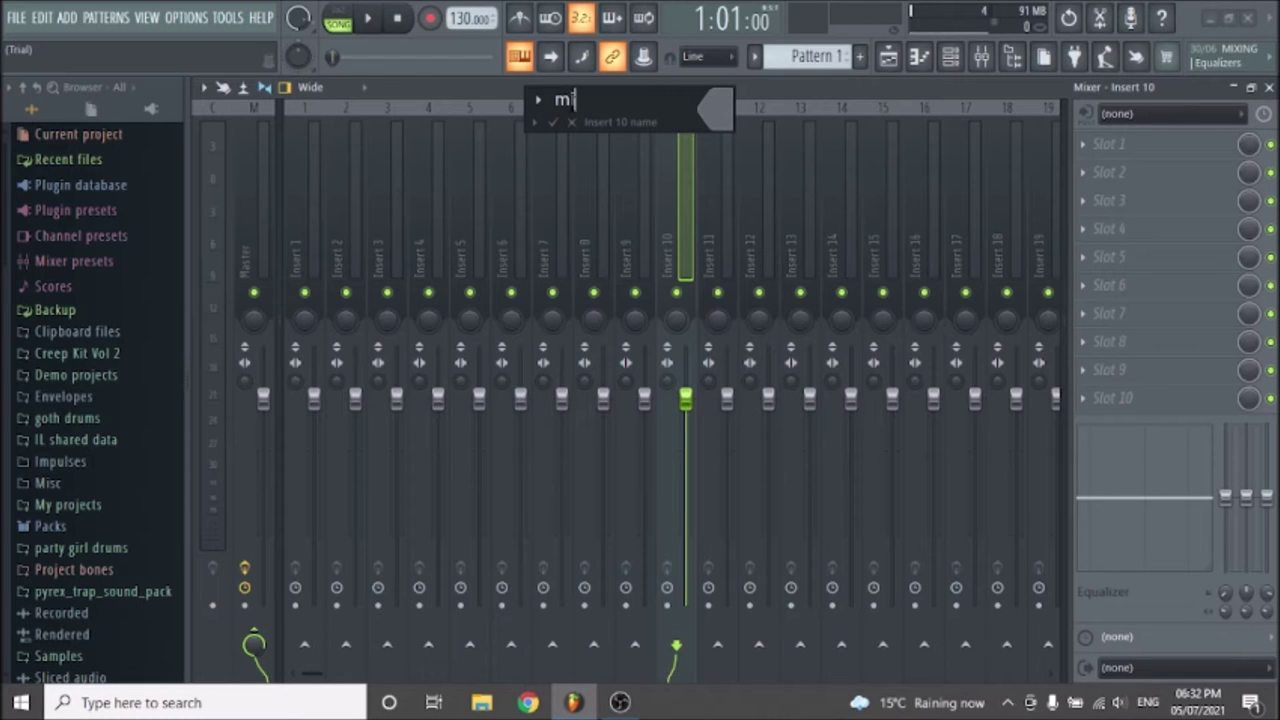
left_click(729, 95)
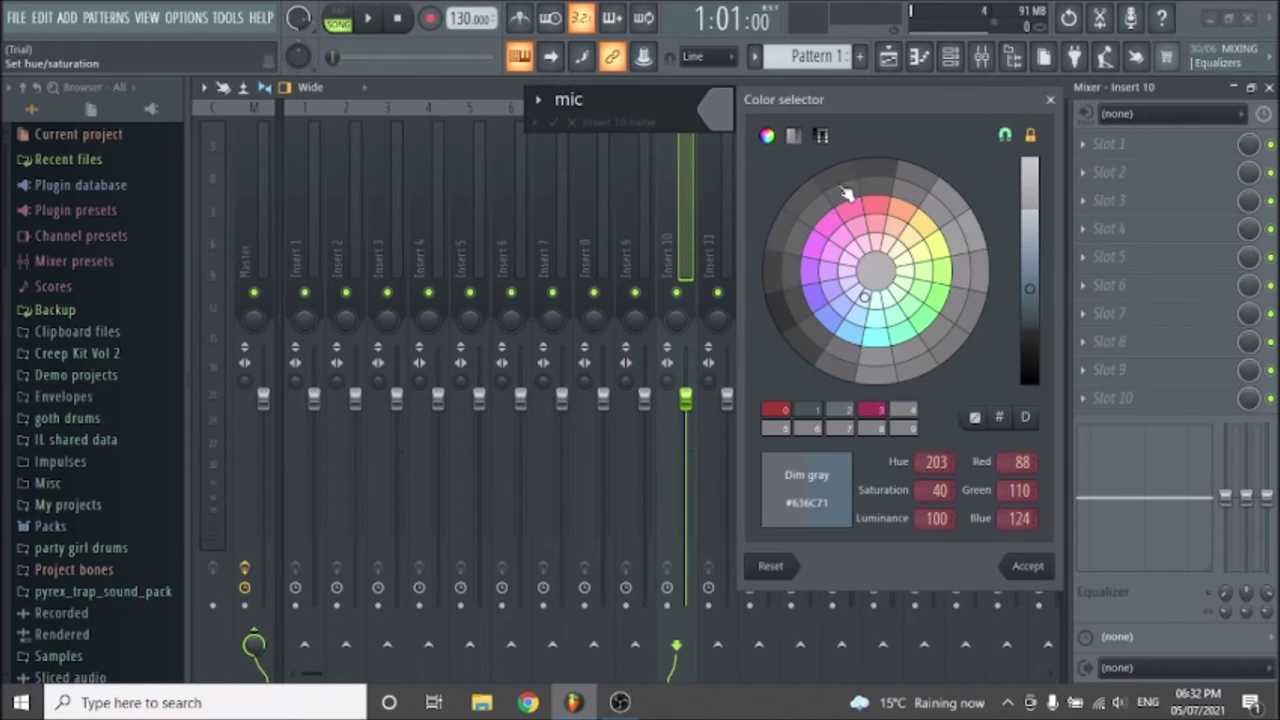
left_click(876, 213)
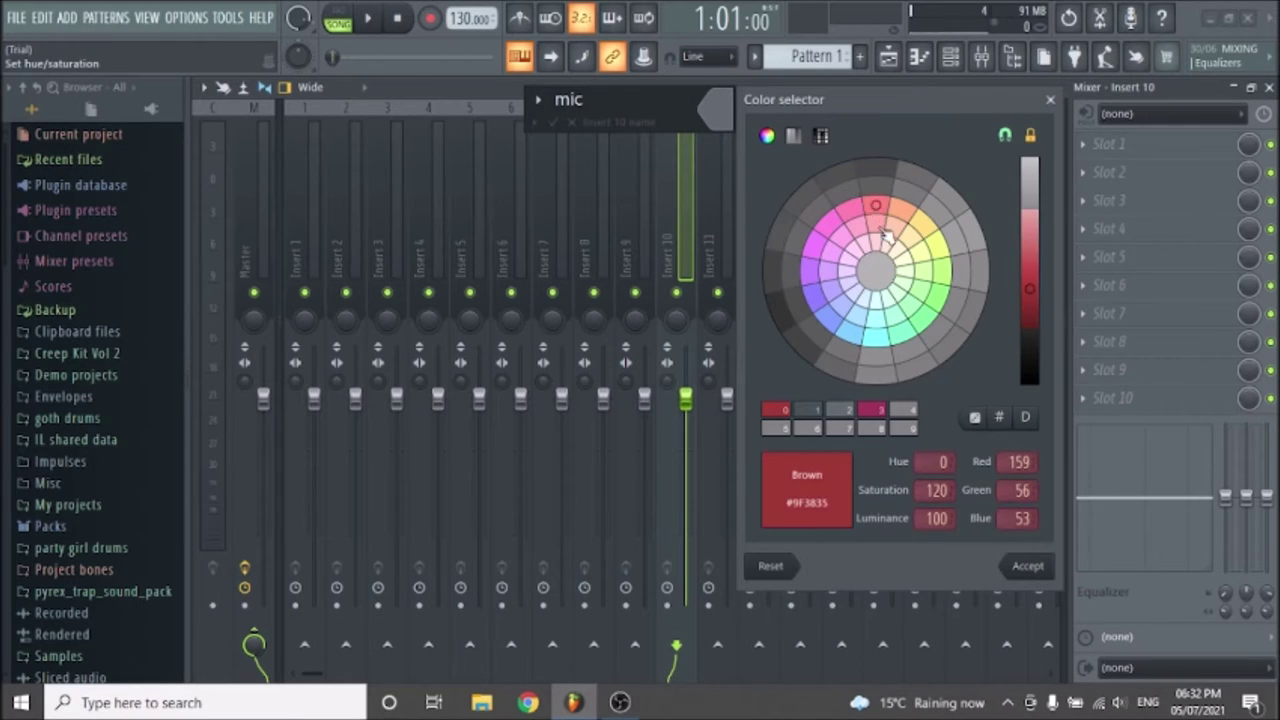
left_click(1027, 565)
key("Return")
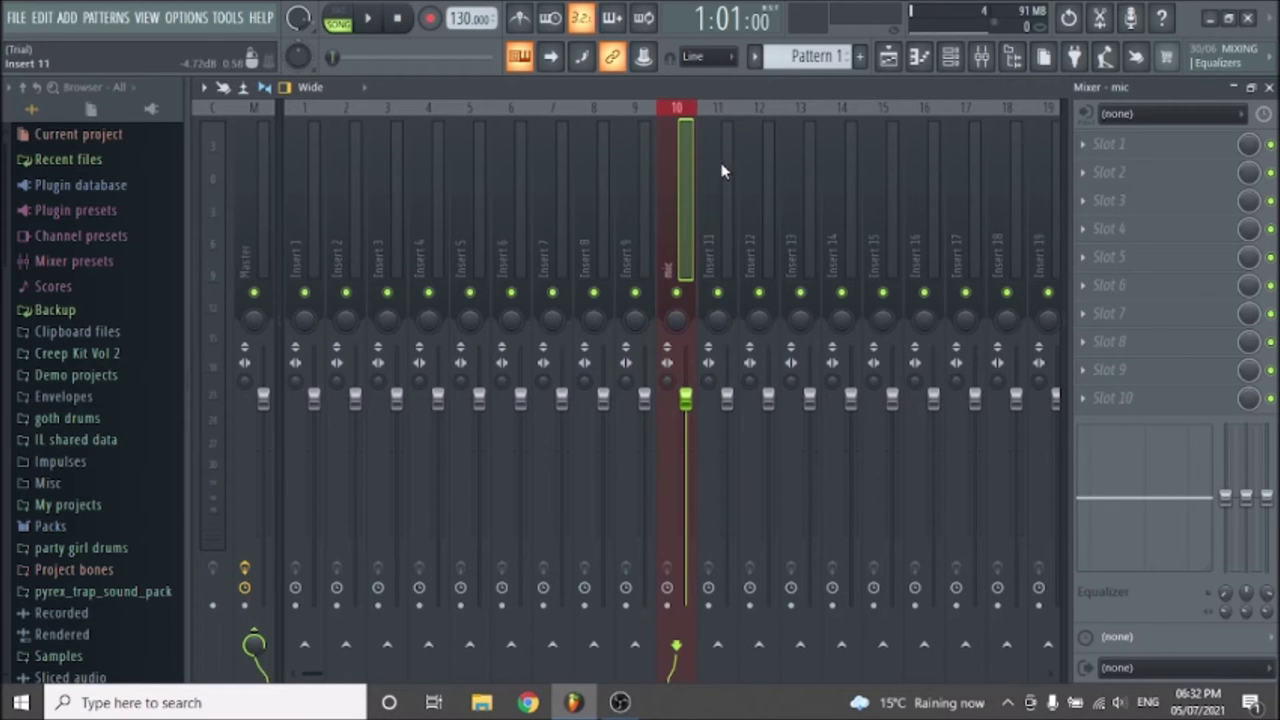
- Verify the ASIO audio input at 512 buffer, then bring up effects for the mic track's slot 1
left_click(182, 20)
left_click(193, 75)
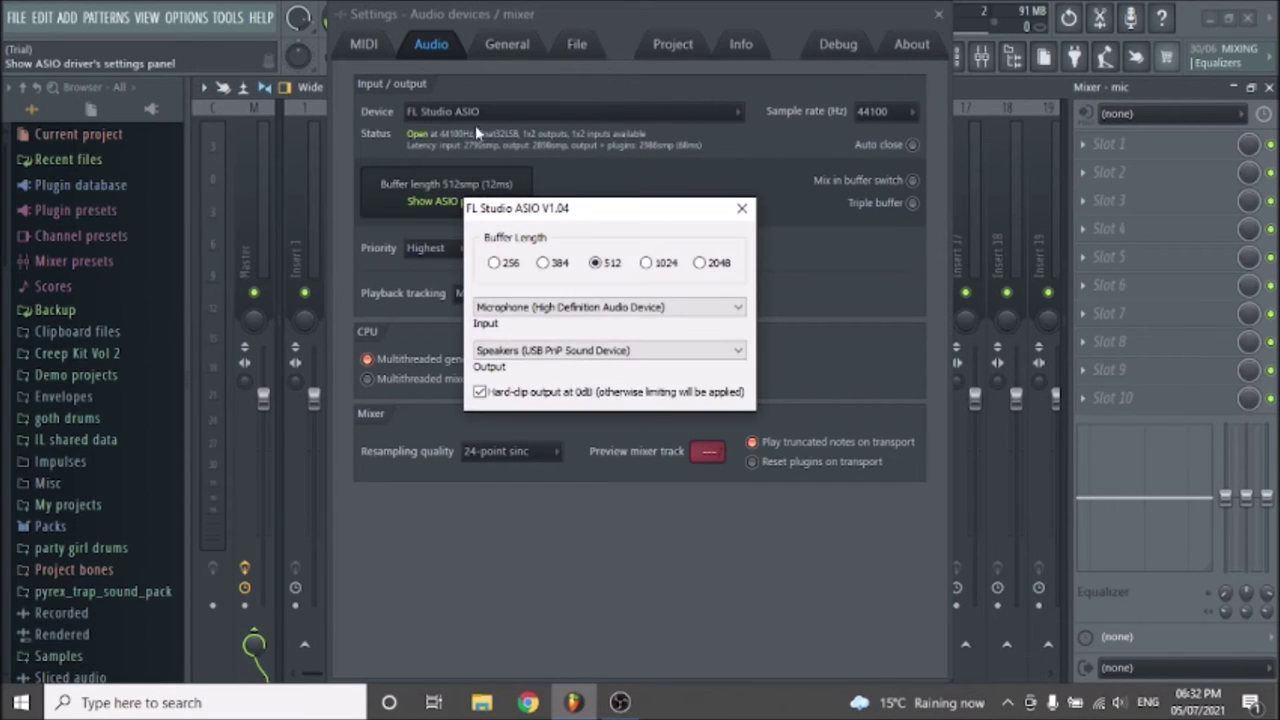
left_click(741, 211)
left_click(938, 14)
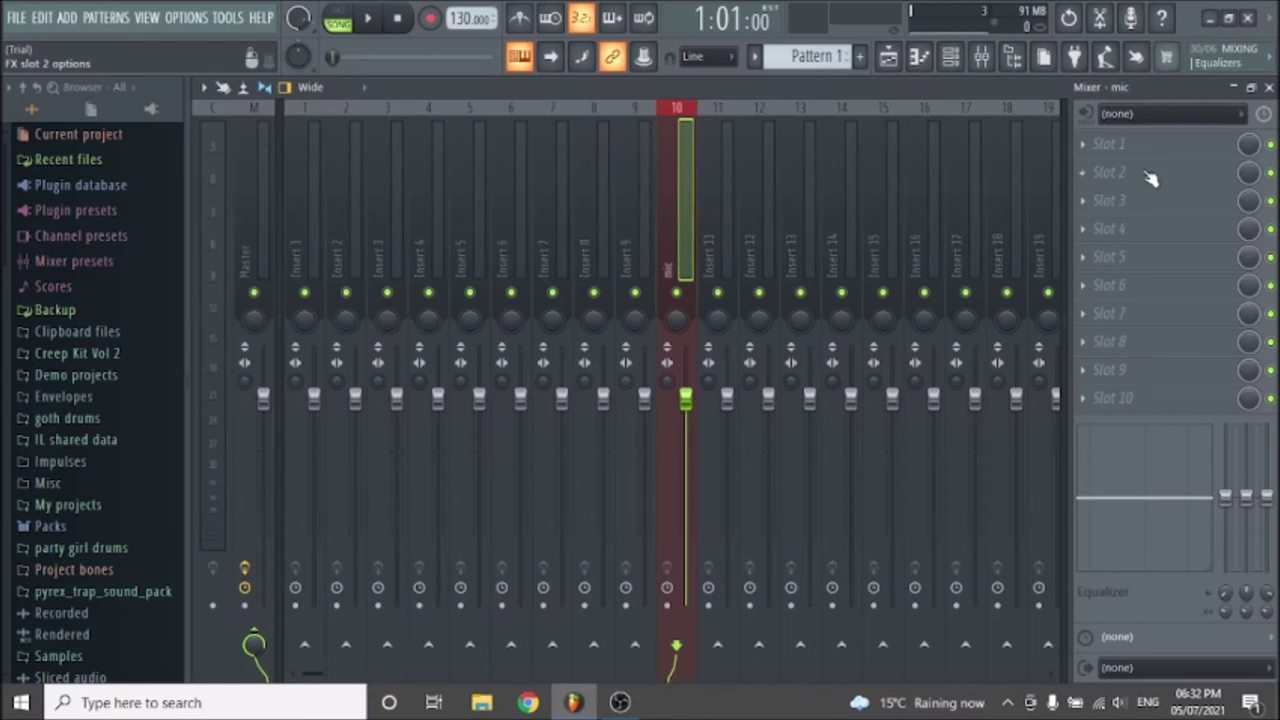
left_click(1127, 150)
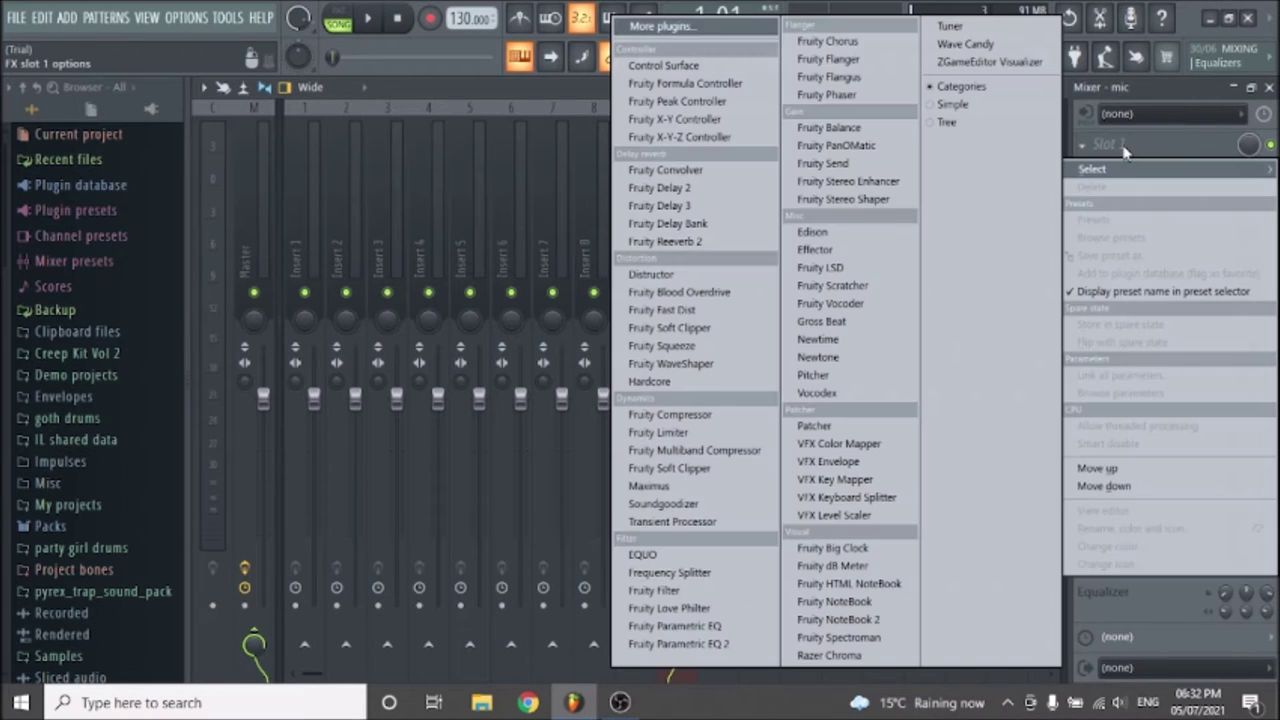
- Load Auto-Tune Evo onto the mic track from the full plugin list
left_click(660, 27)
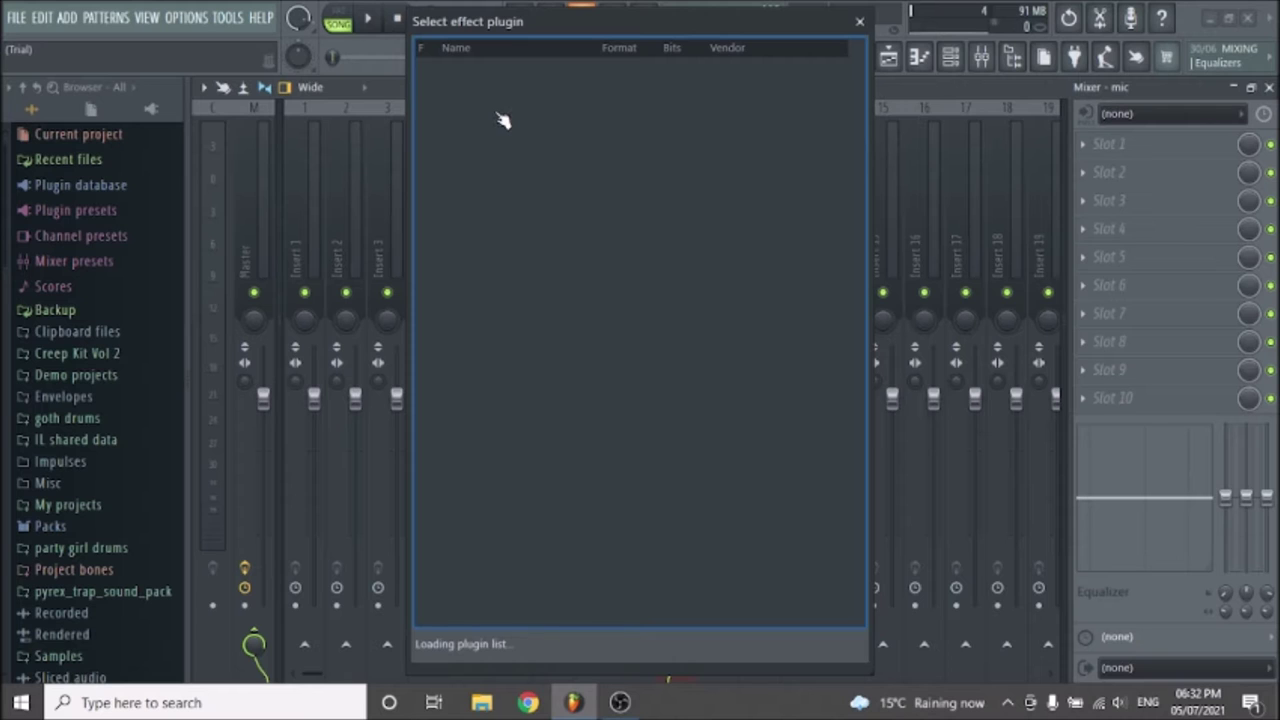
double_click(533, 85)
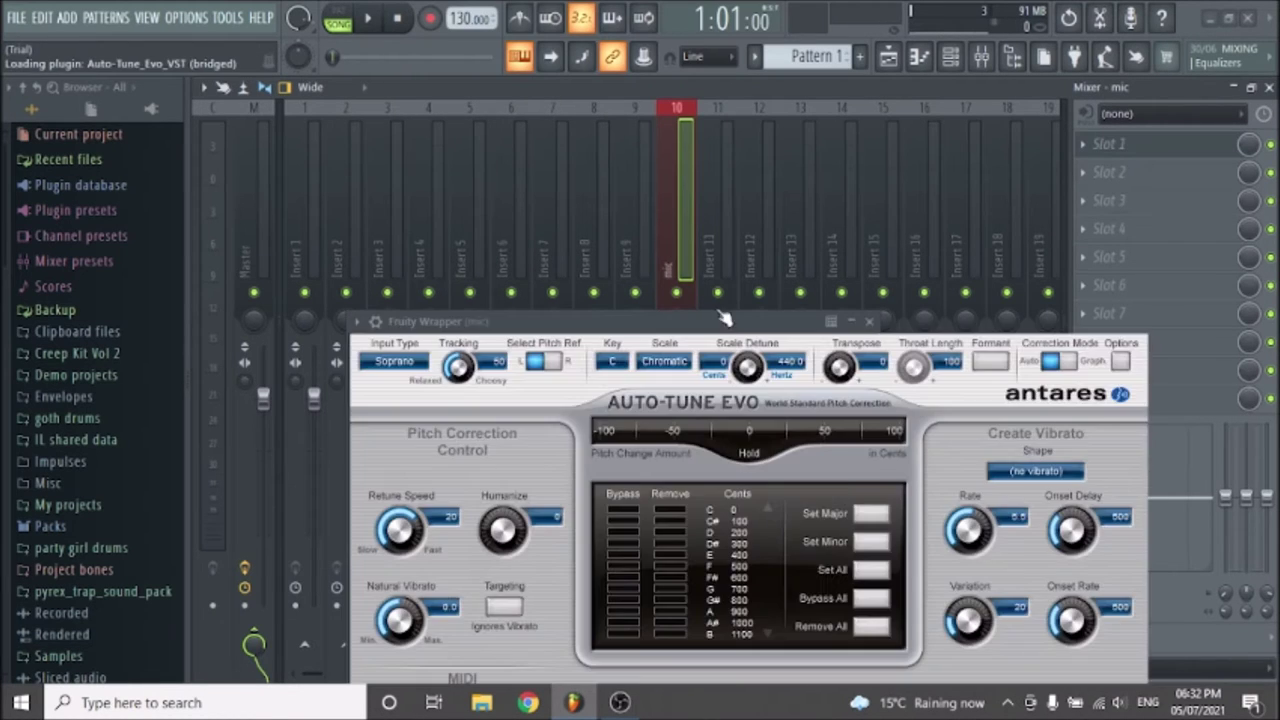
left_click_drag(728, 325, 720, 85)
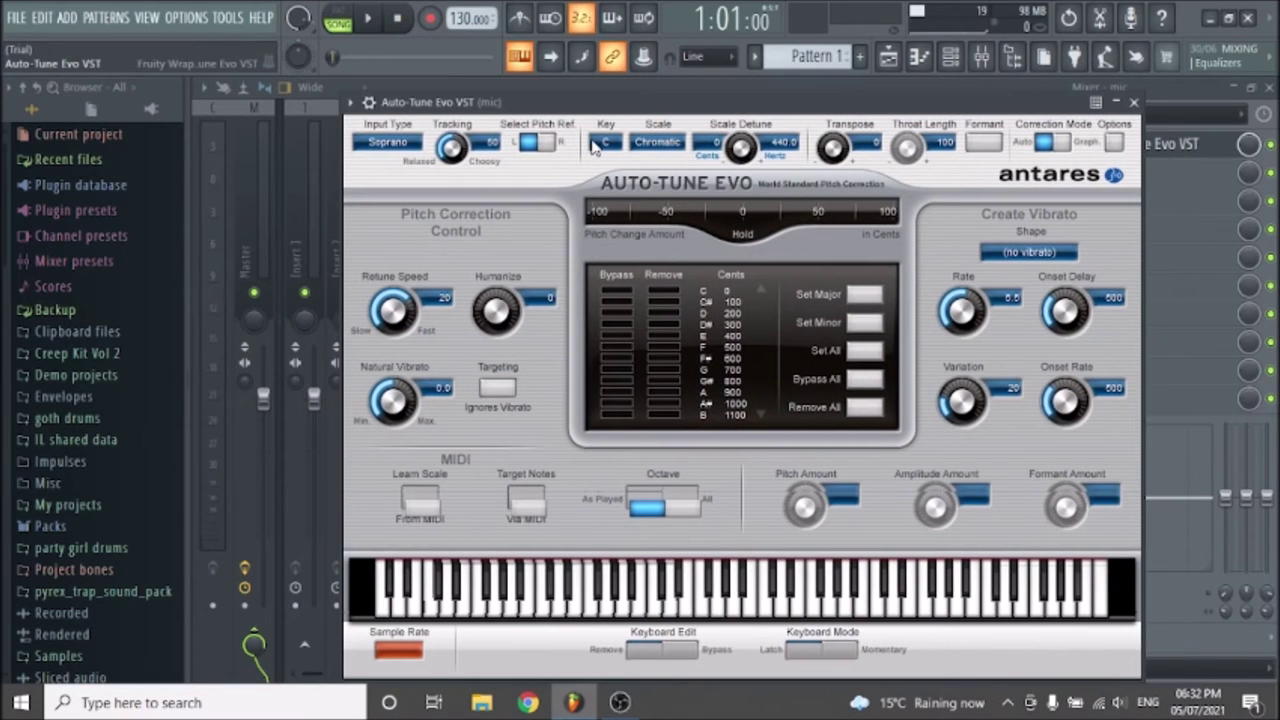
- Set Auto-Tune to key G, scale Minor and input type Low Male
left_click(600, 143)
left_click(625, 306)
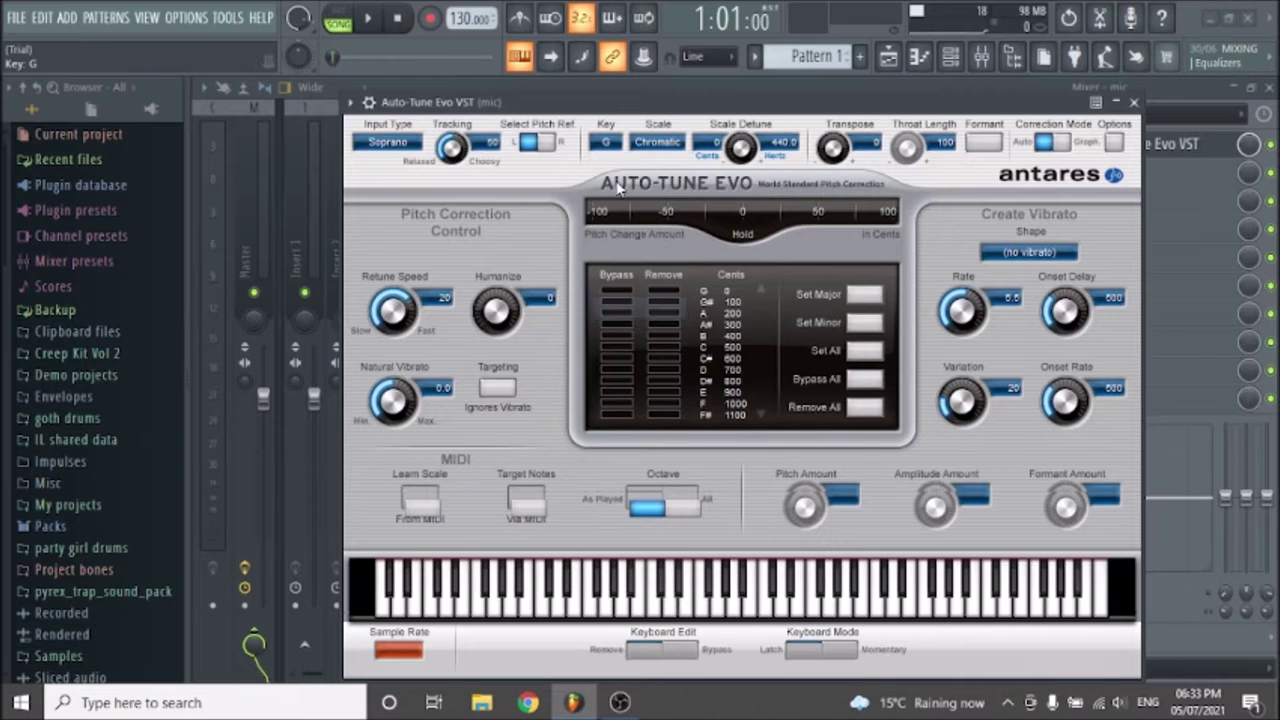
left_click(650, 143)
left_click(705, 113)
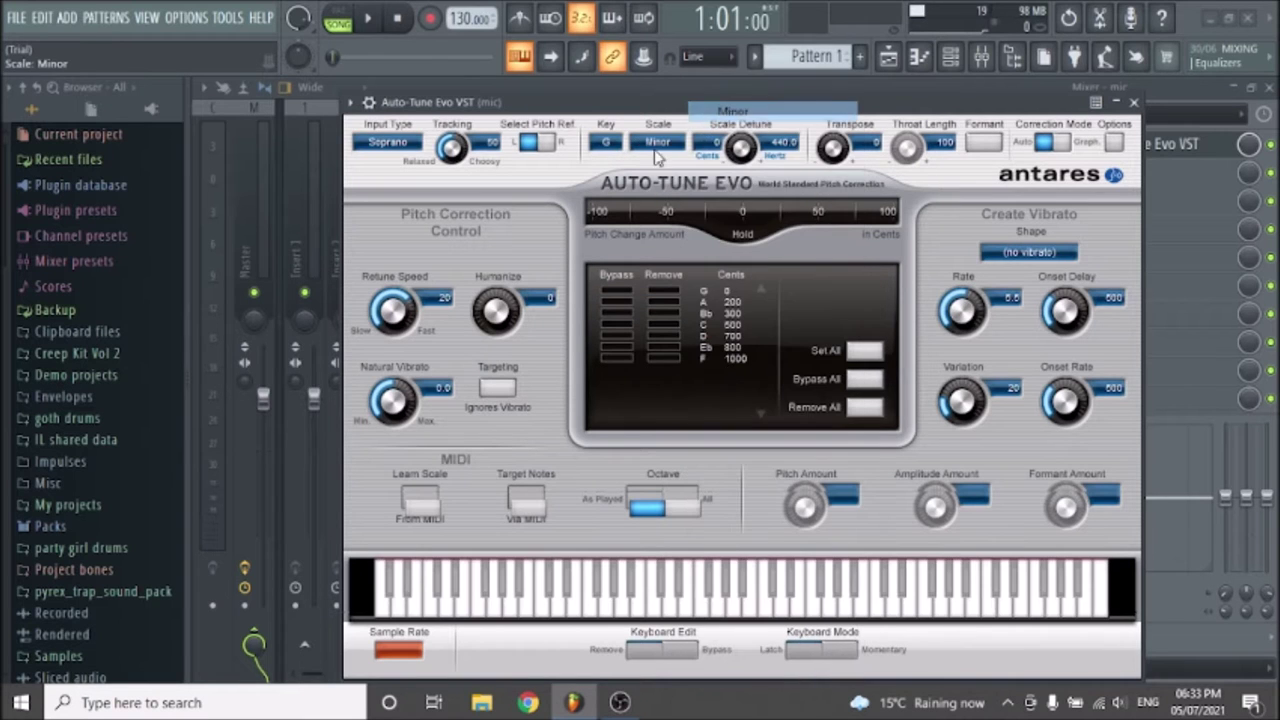
left_click(386, 141)
left_click(422, 206)
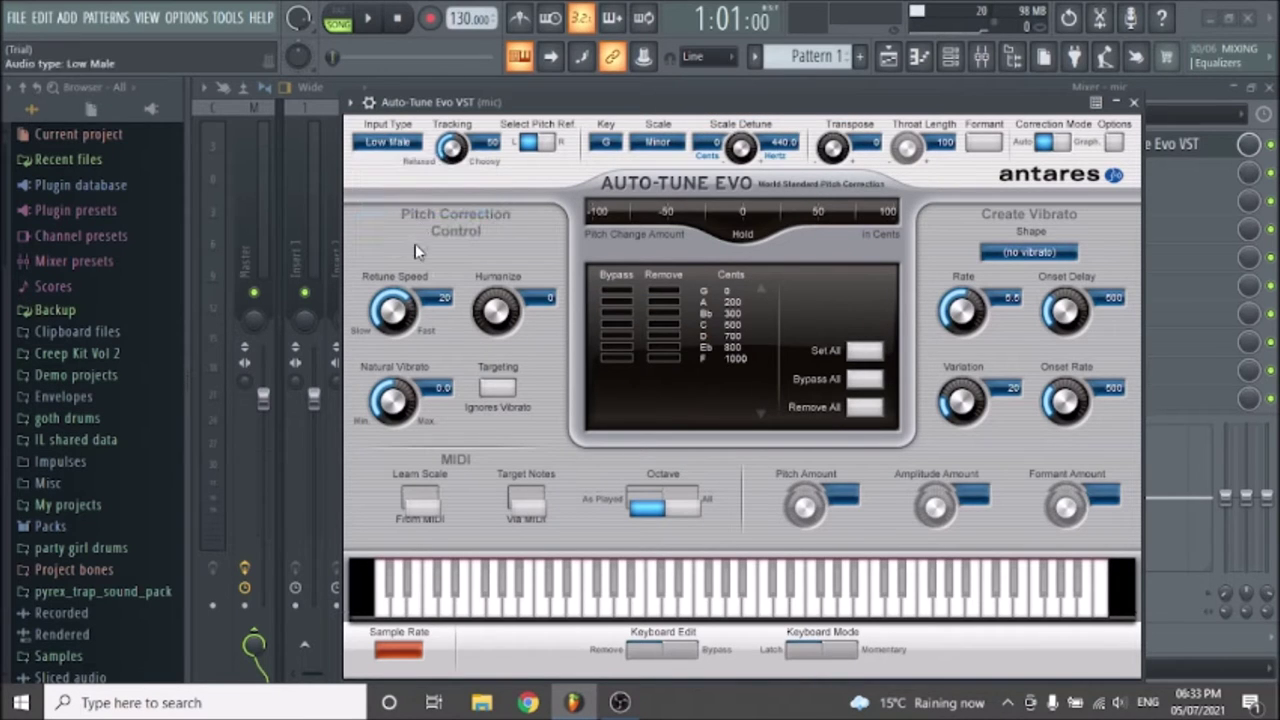
left_click(614, 146)
left_click(660, 143)
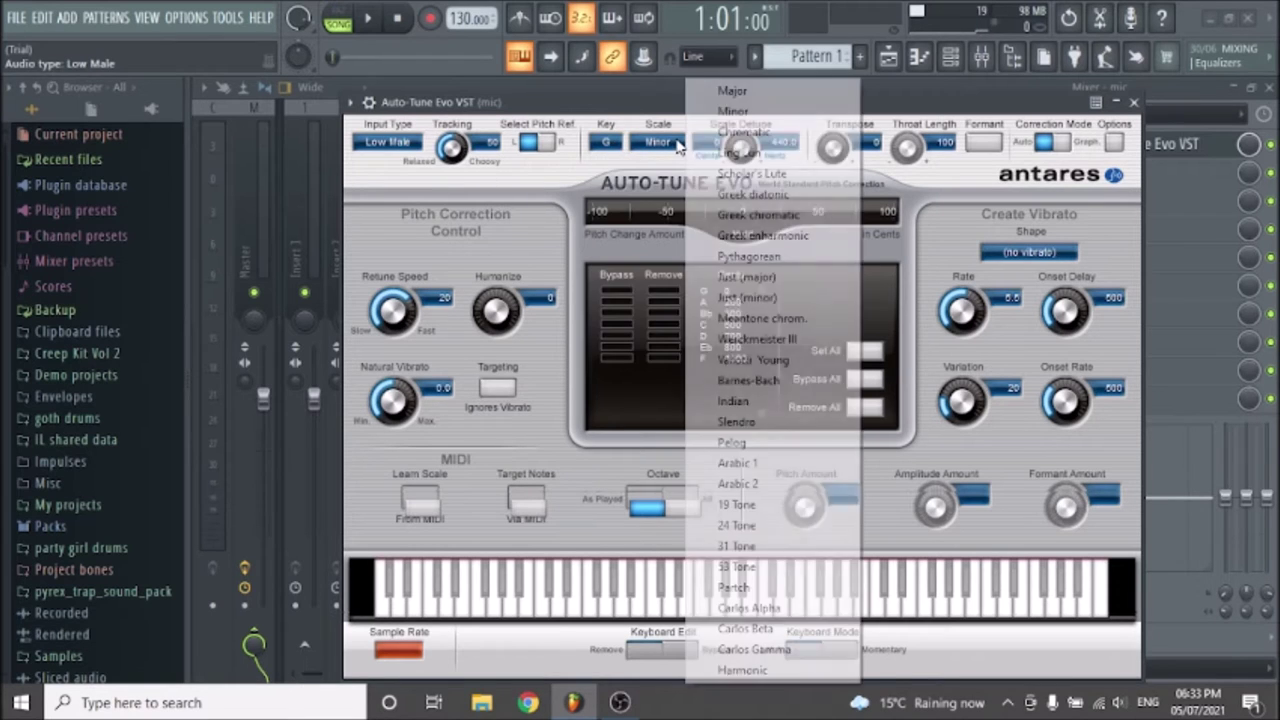
left_click(669, 115)
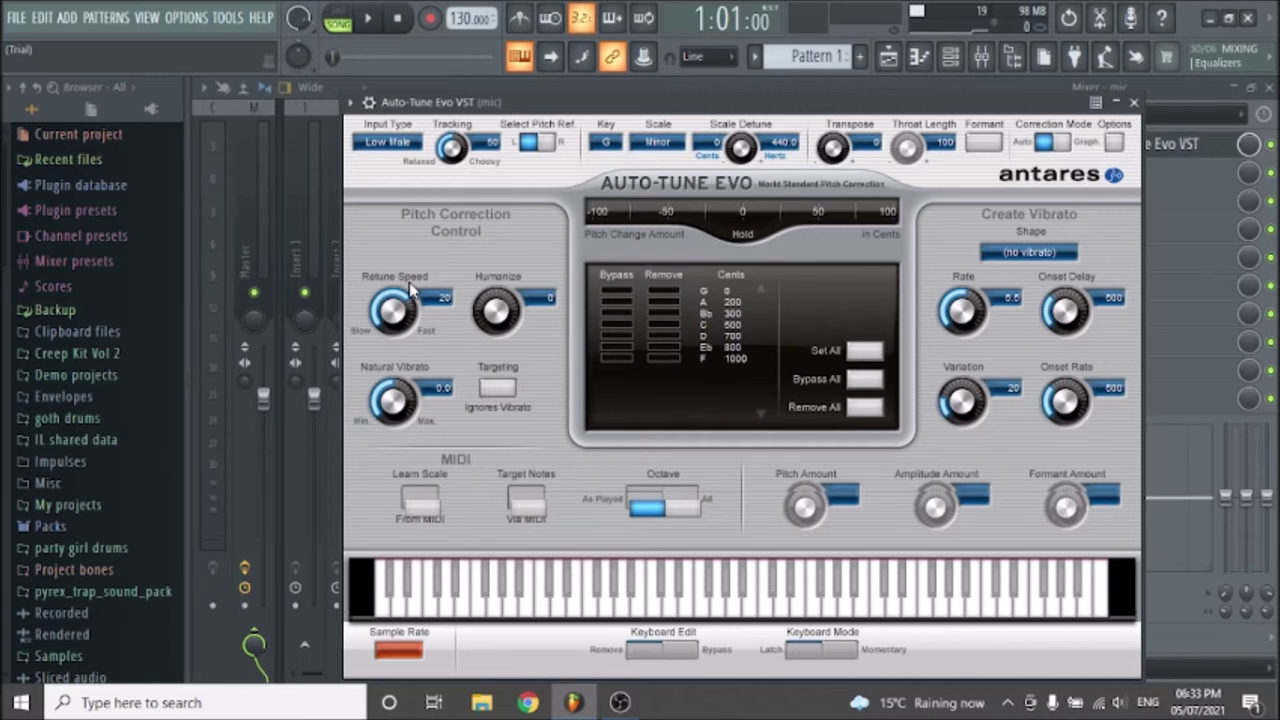
- Set retune speed to 0 and tweak vibrato: rate 0.1, variation and onset delay 0
left_click_drag(400, 316, 368, 200)
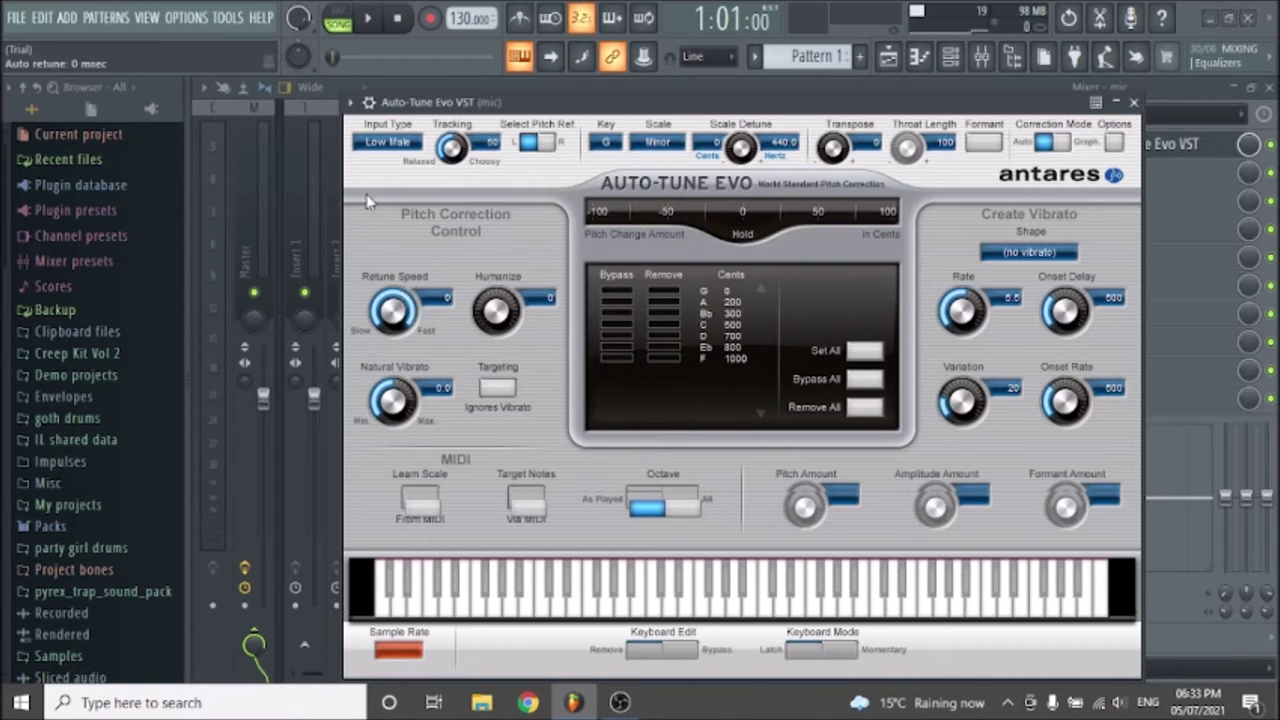
left_click_drag(818, 516, 812, 473)
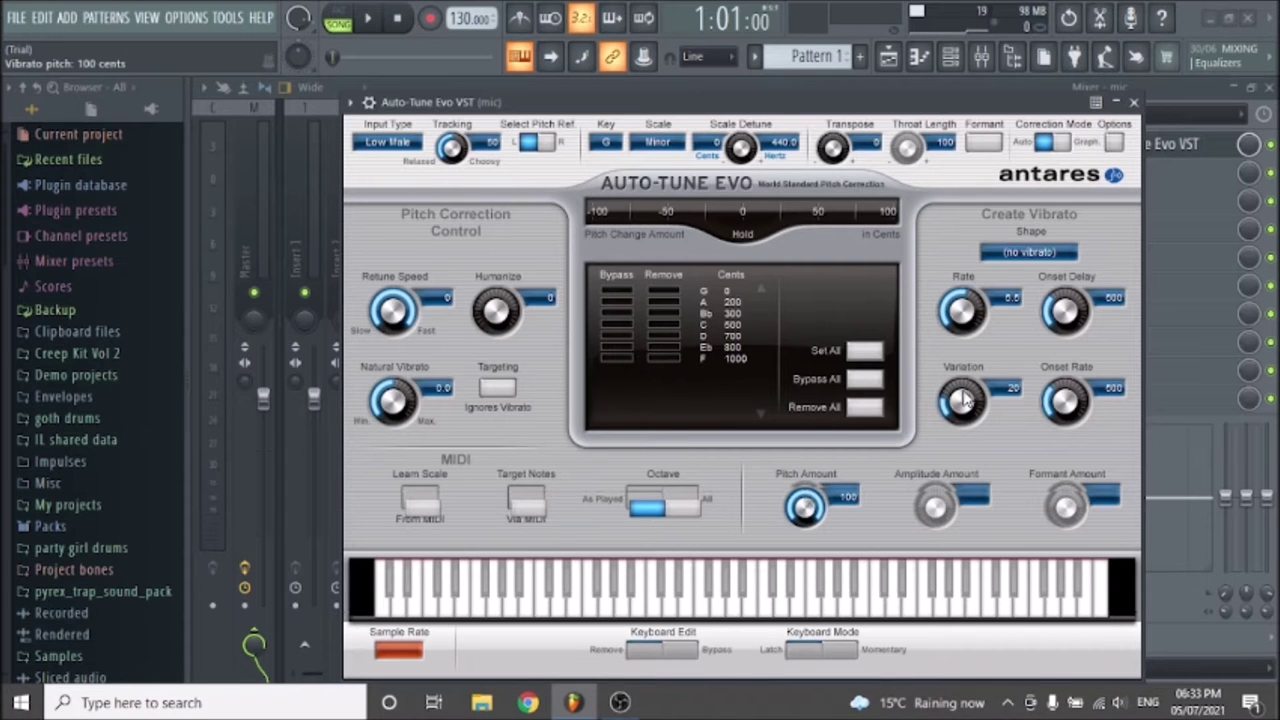
left_click_drag(963, 400, 980, 426)
left_click_drag(966, 316, 964, 350)
left_click_drag(1064, 312, 1064, 360)
mouse_move(1064, 400)
left_mouse_down()
mouse_move(1066, 494)
mouse_move(1057, 424)
left_mouse_up()
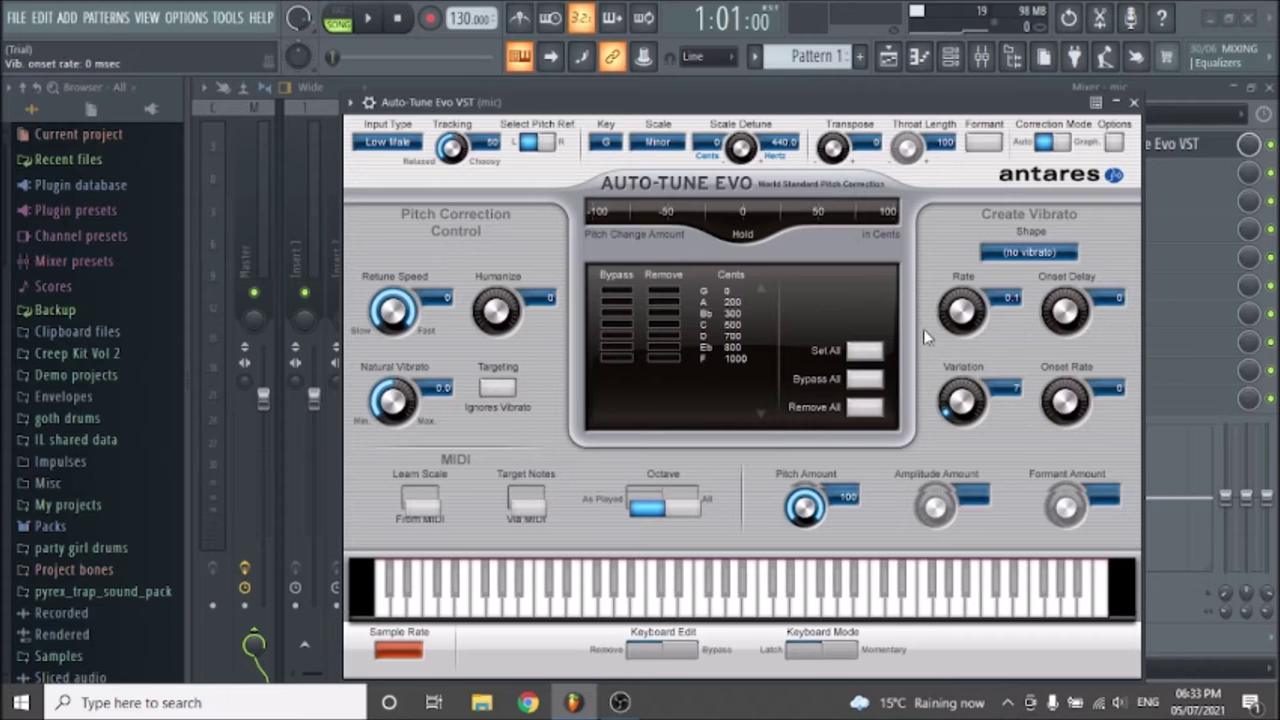
left_click_drag(978, 400, 985, 405)
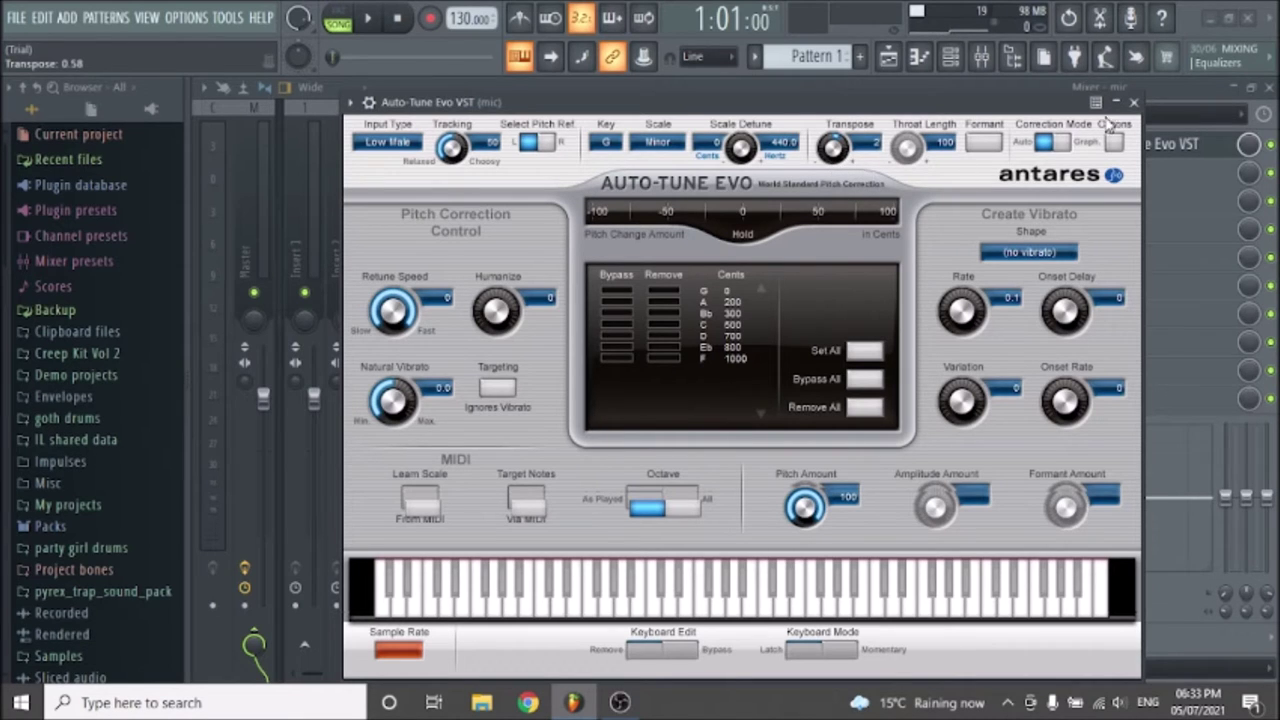
- Close Auto-Tune Evo and route audio input In 2 into the mic track
left_click(1133, 102)
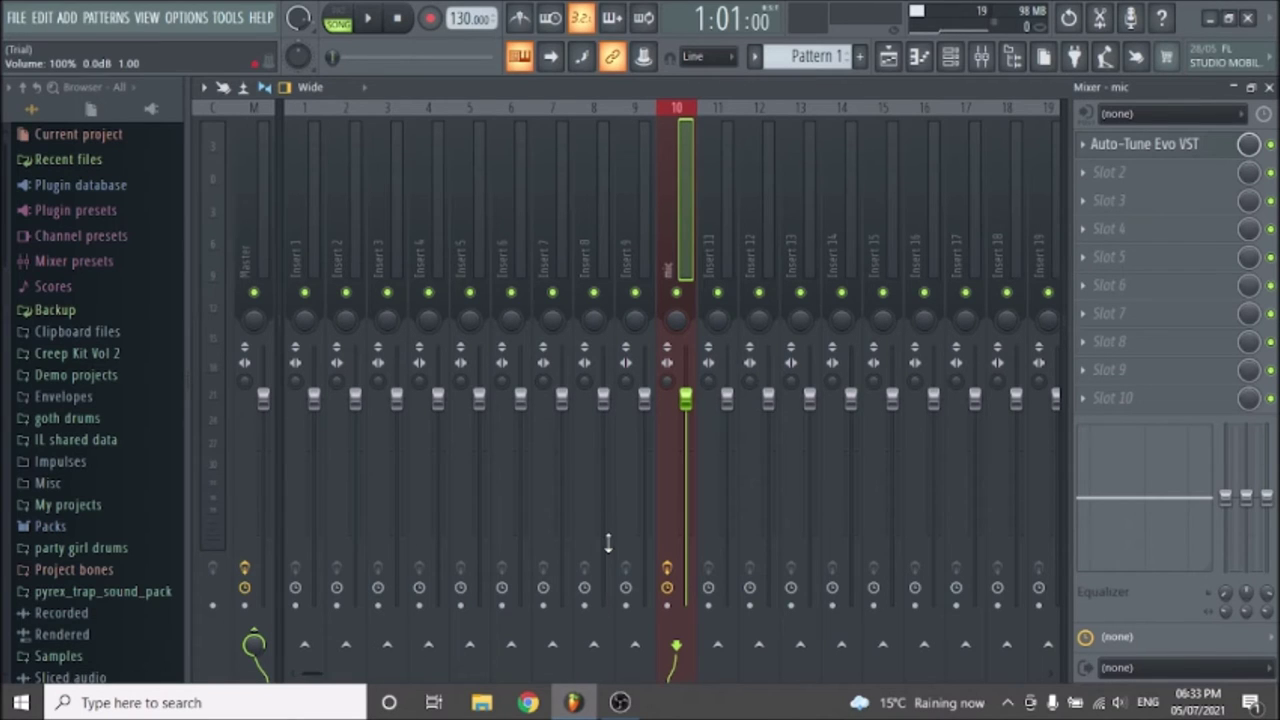
left_click(1112, 113)
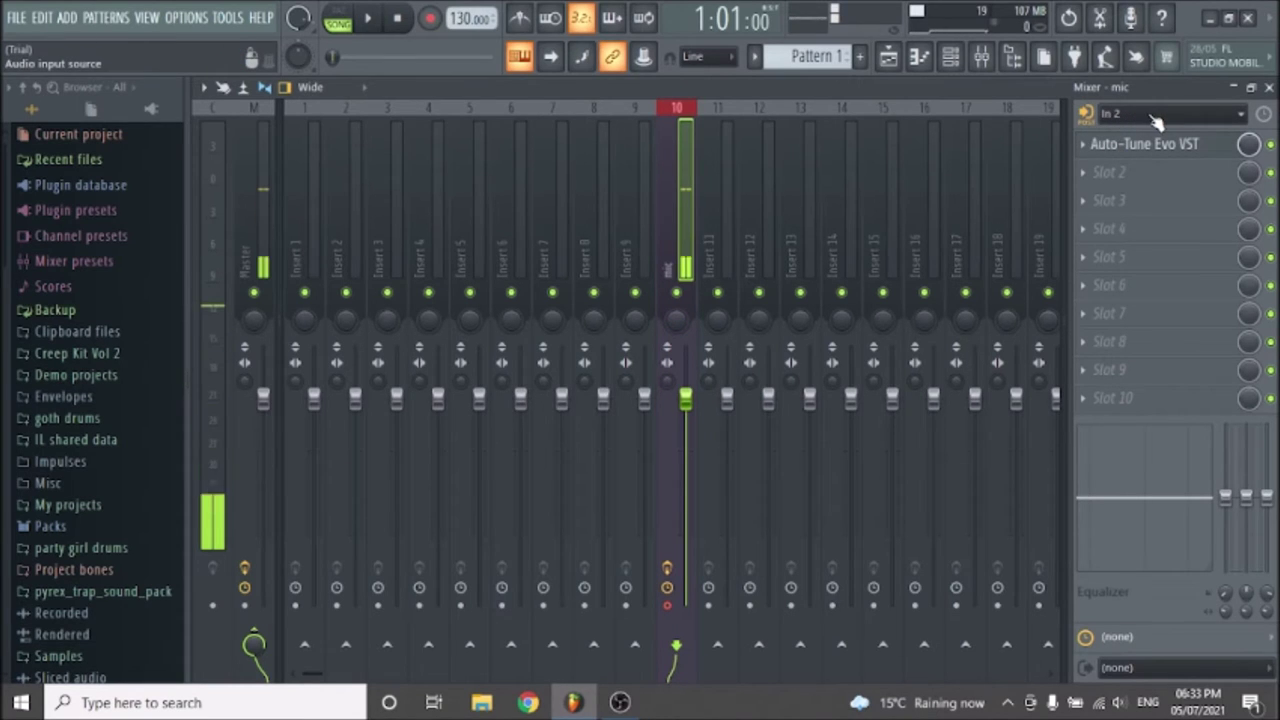
- Add Fruity Chorus in slot 2 of the mic track with its mix at 41%
left_click(1128, 178)
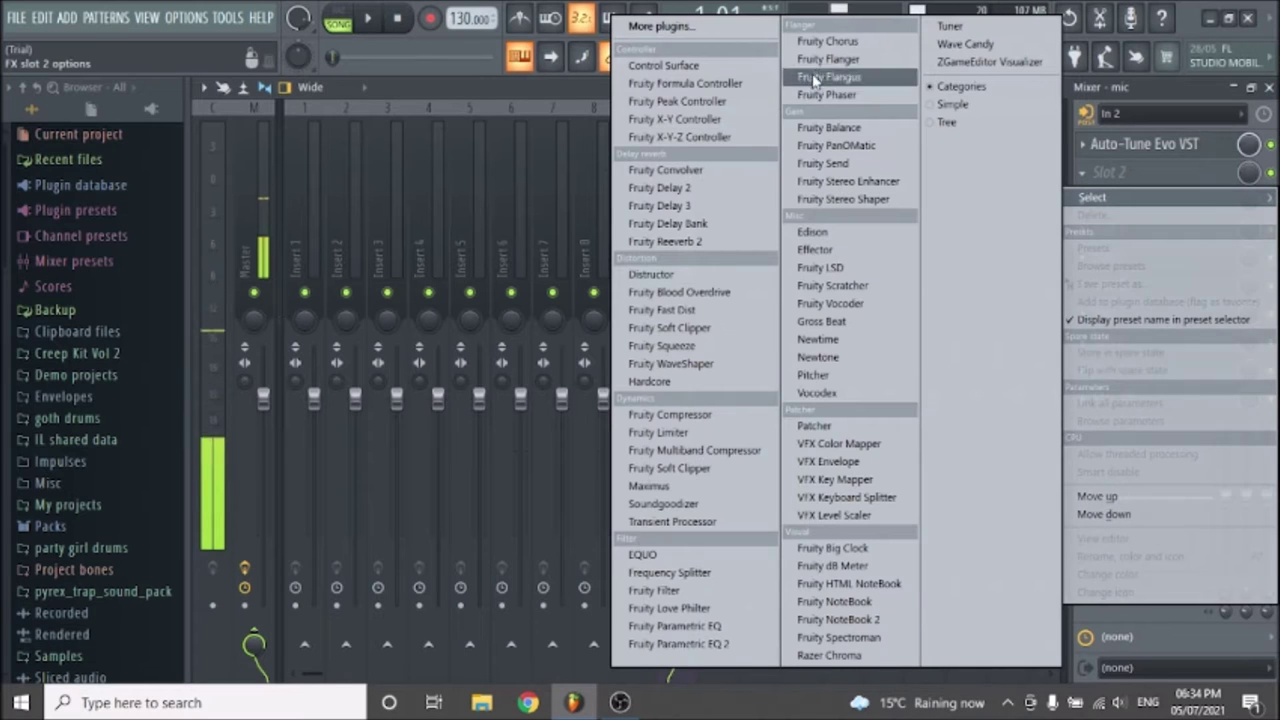
left_click(818, 42)
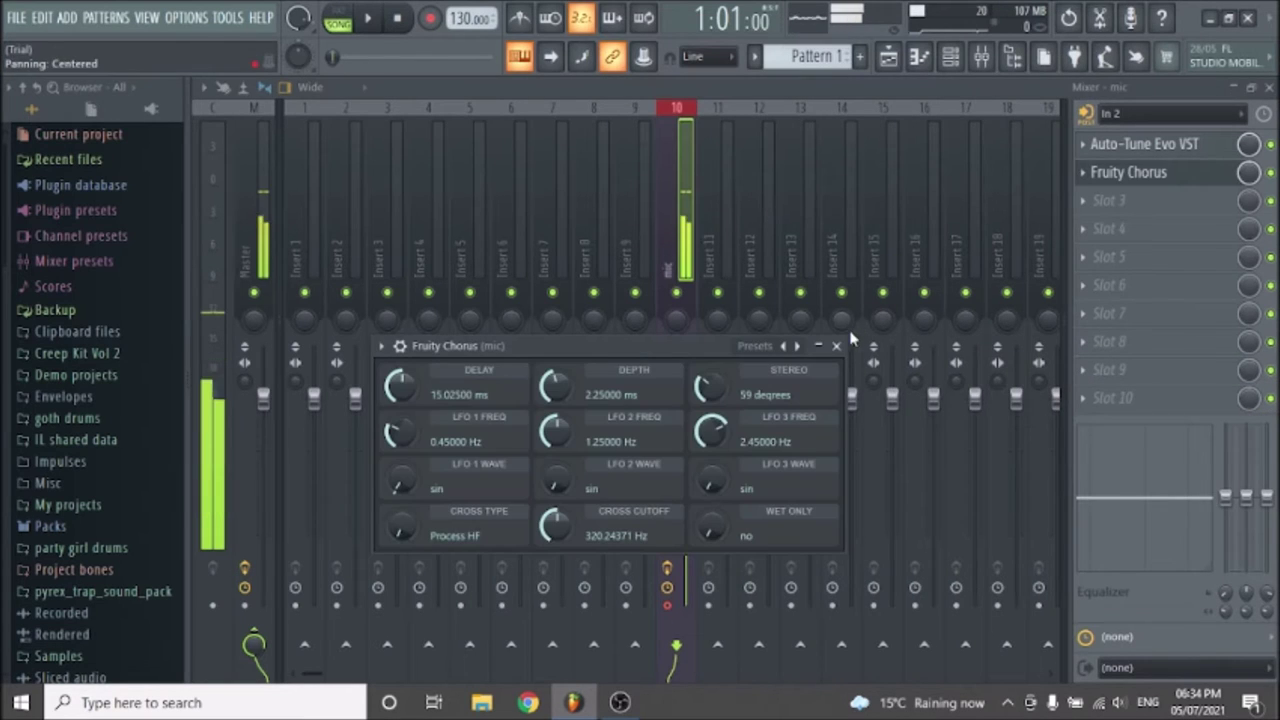
left_click(838, 346)
mouse_move(1248, 172)
left_mouse_down()
mouse_move(1248, 200)
mouse_move(1245, 150)
left_mouse_up()
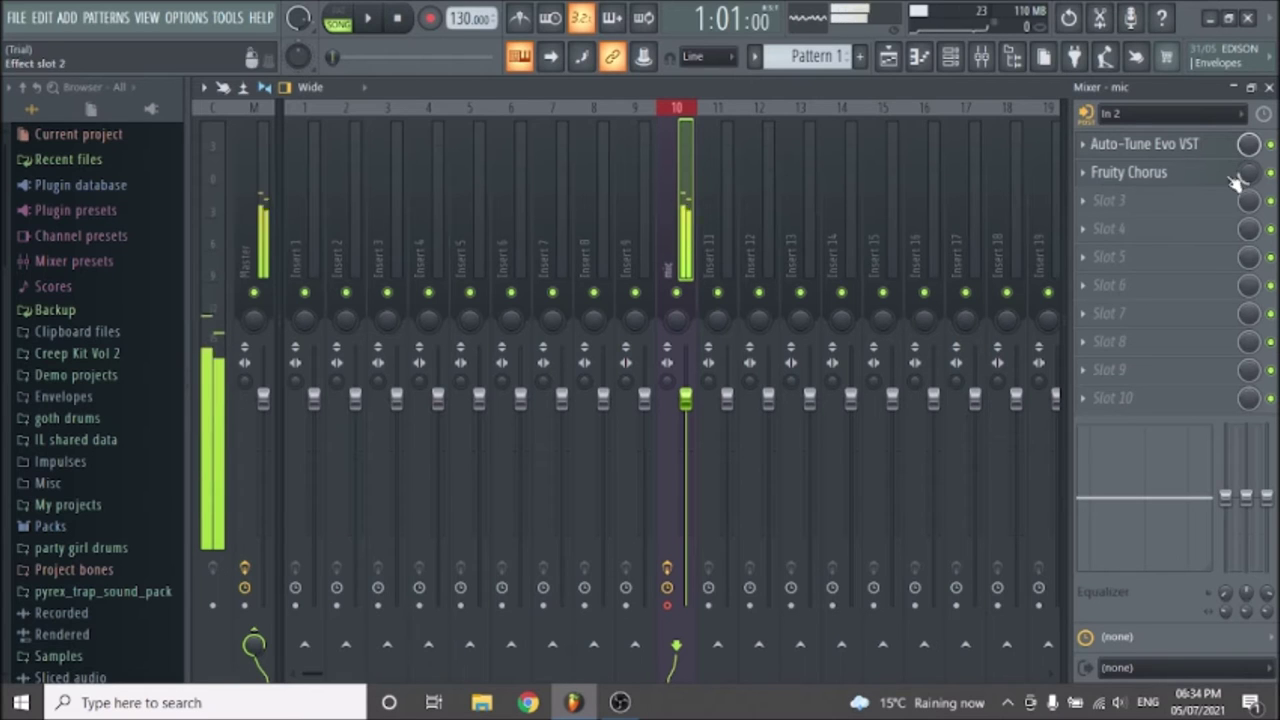
- Add Fruity Delay 2 in slot 3 with its mix turned down to 19%
left_click(1119, 200)
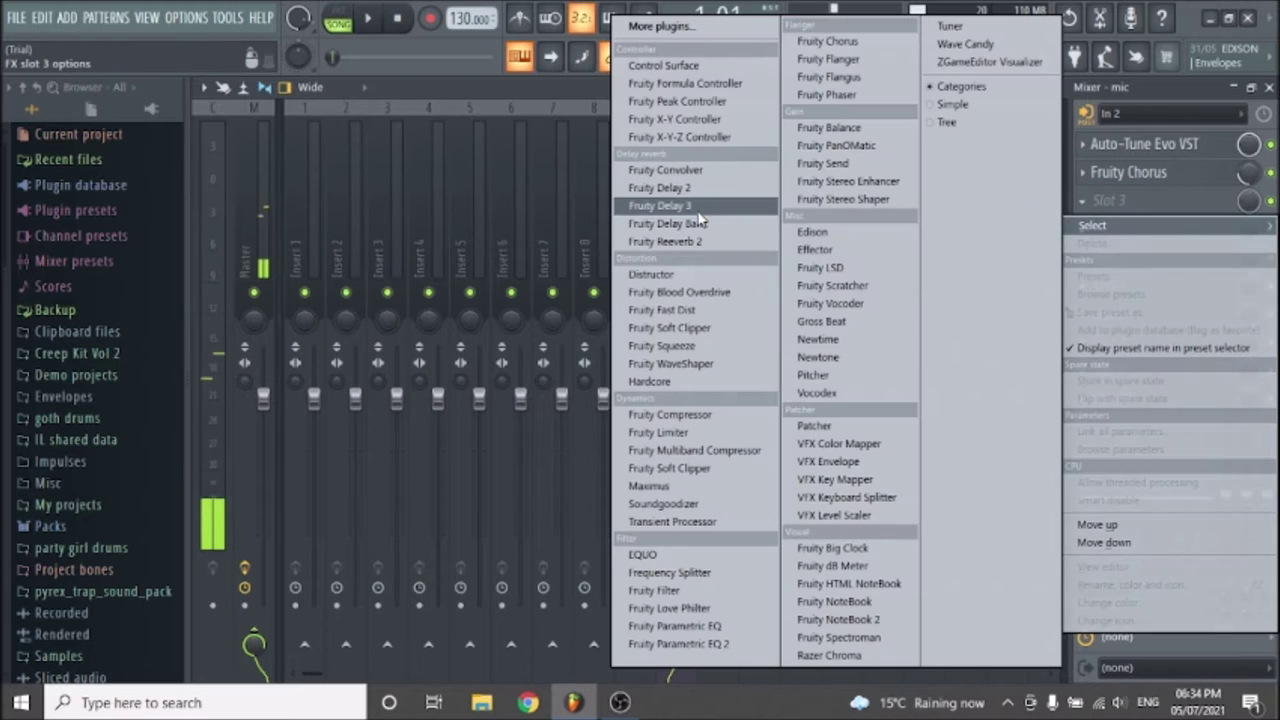
left_click(684, 192)
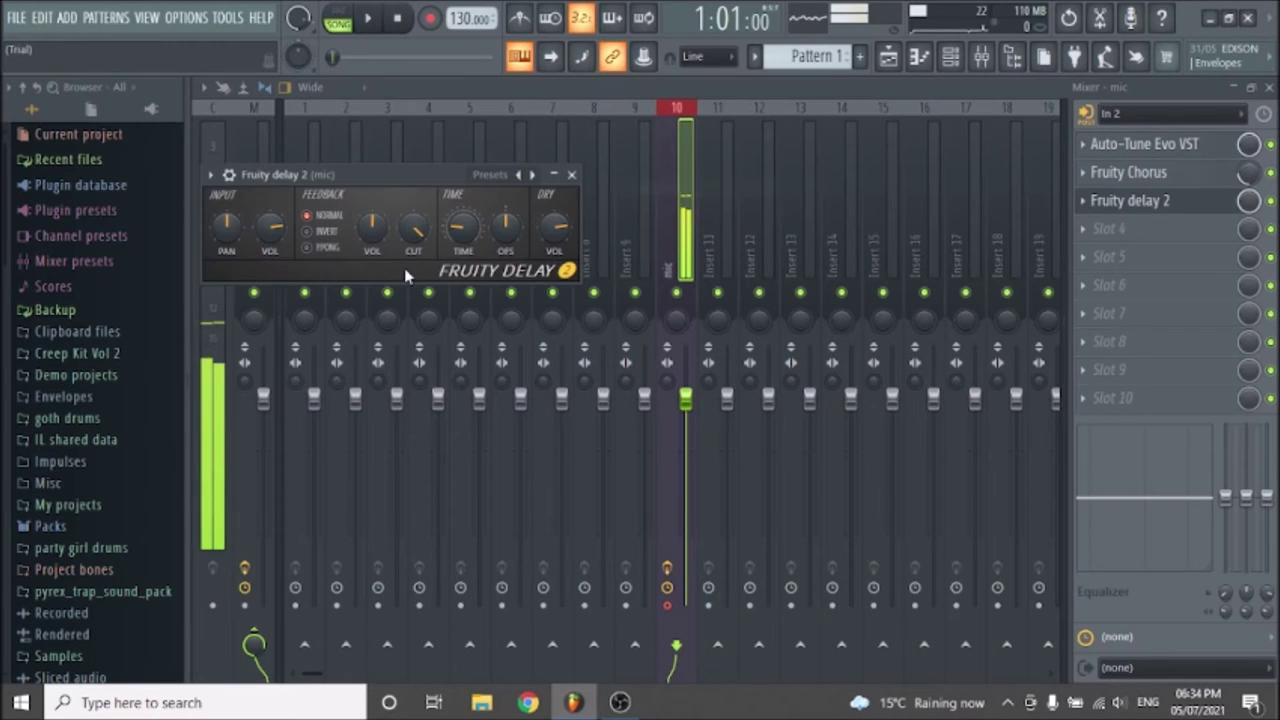
left_click(571, 174)
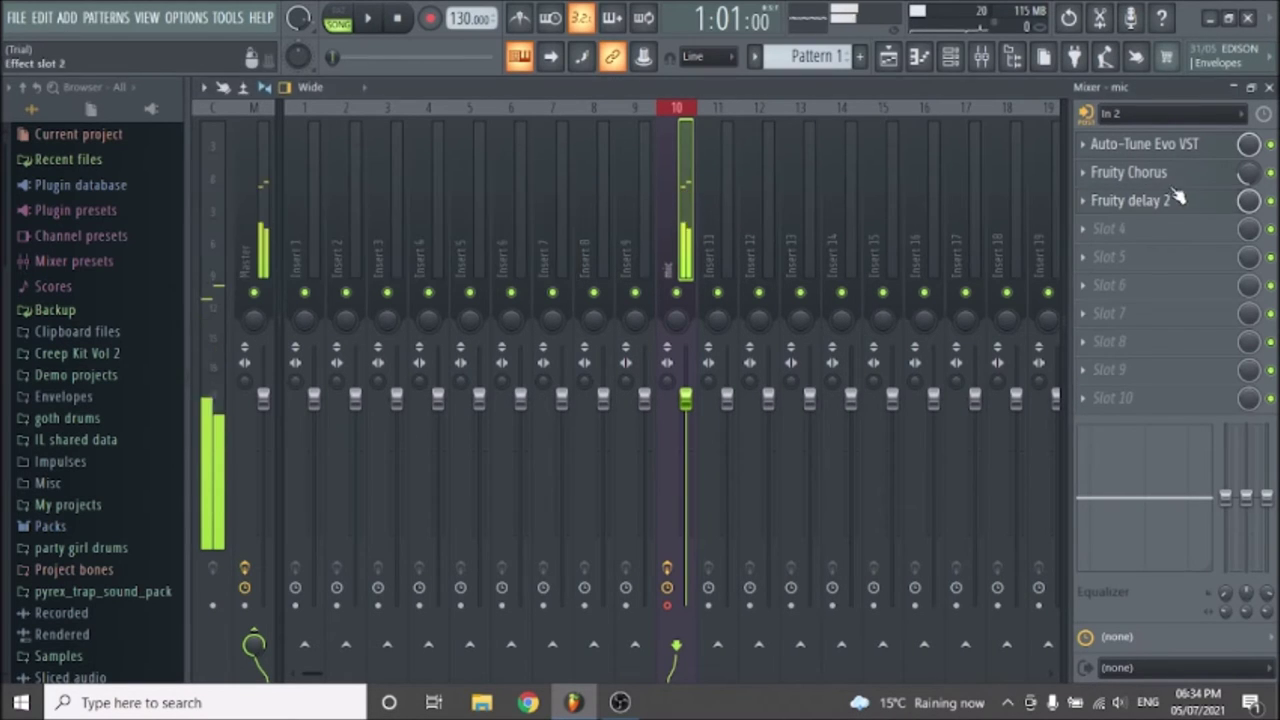
left_click_drag(1250, 205, 1250, 270)
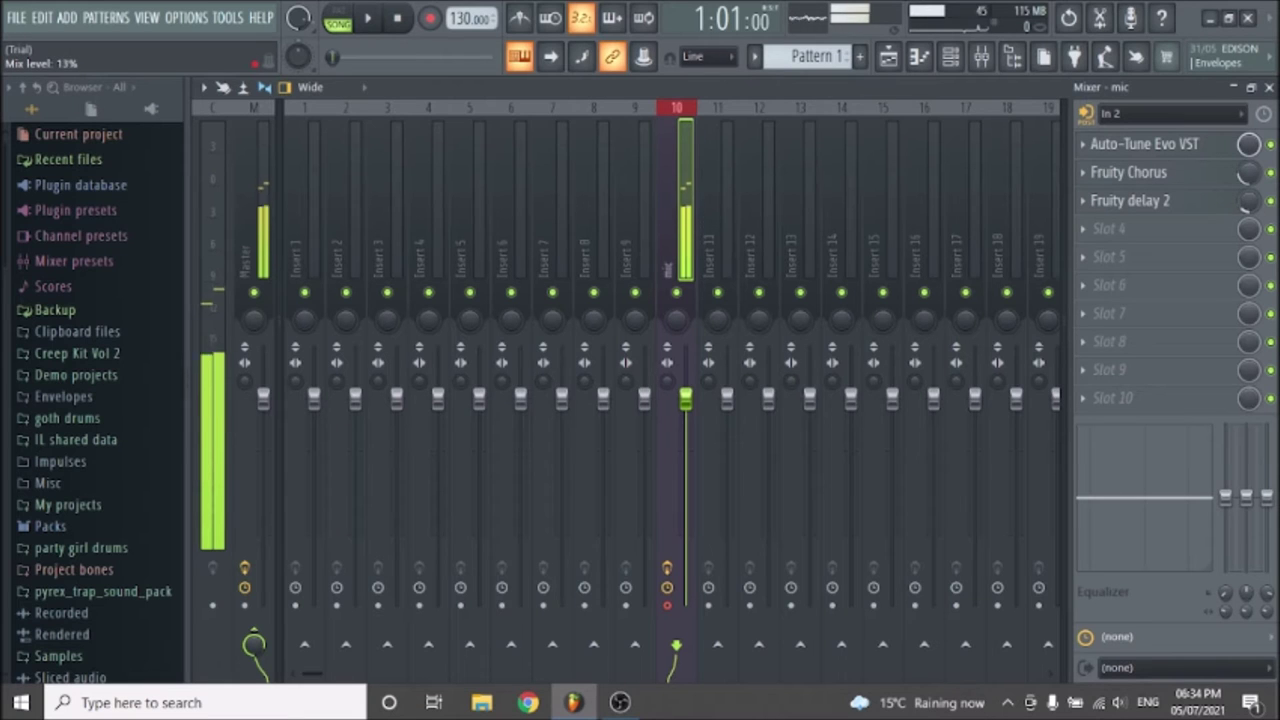
- Add Fruity Reeverb 2 in slot 4 with room size 17 and 92% mix
left_click(1176, 231)
left_click(700, 243)
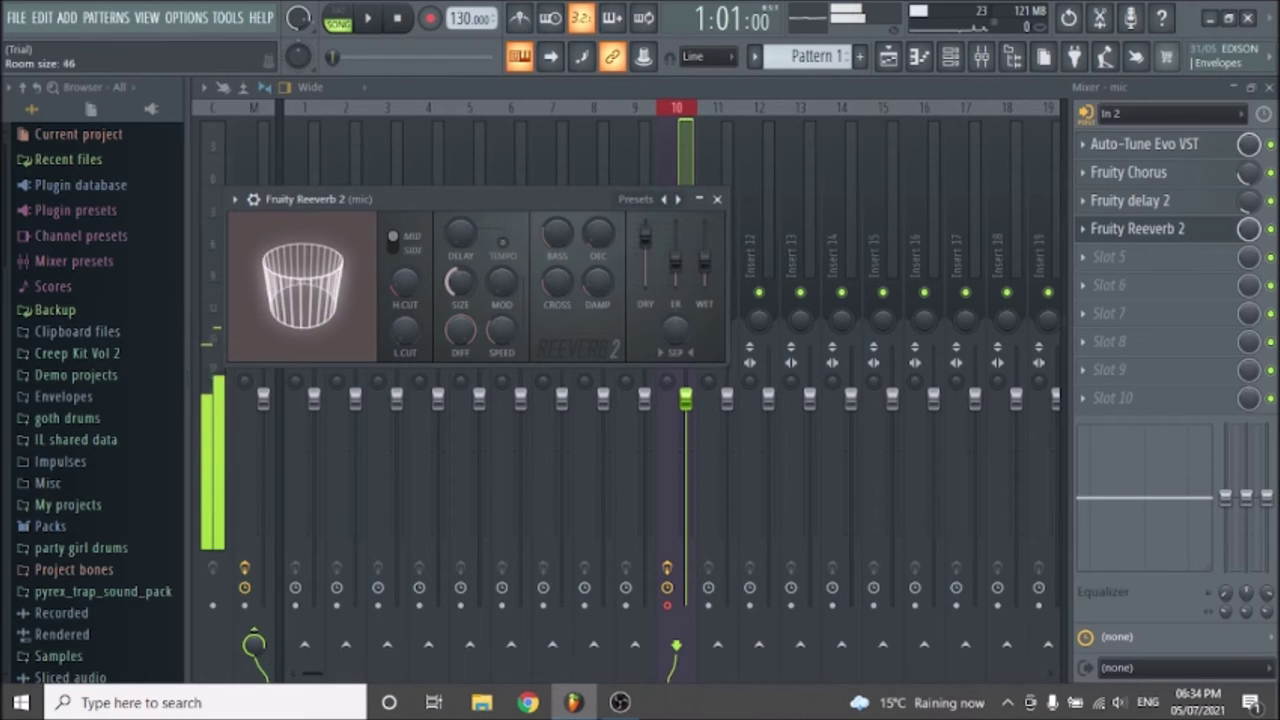
left_click_drag(459, 282, 459, 316)
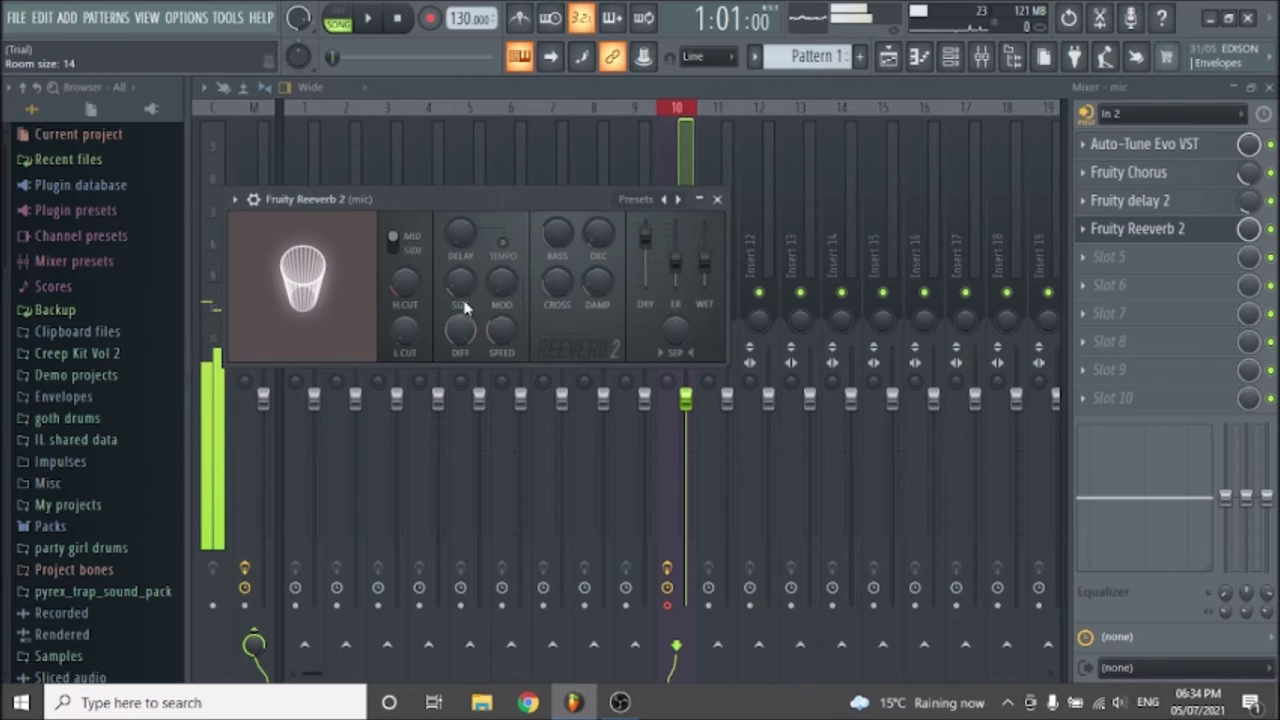
left_click(716, 199)
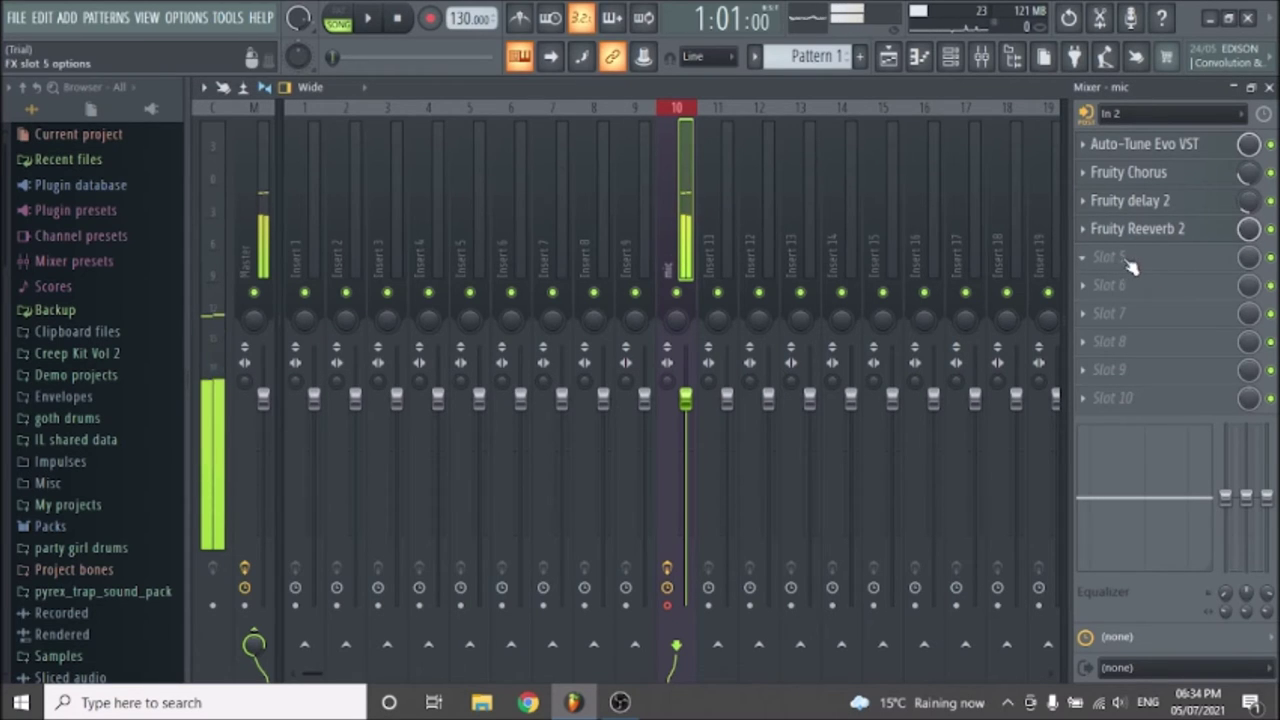
left_click_drag(1248, 228, 1248, 274)
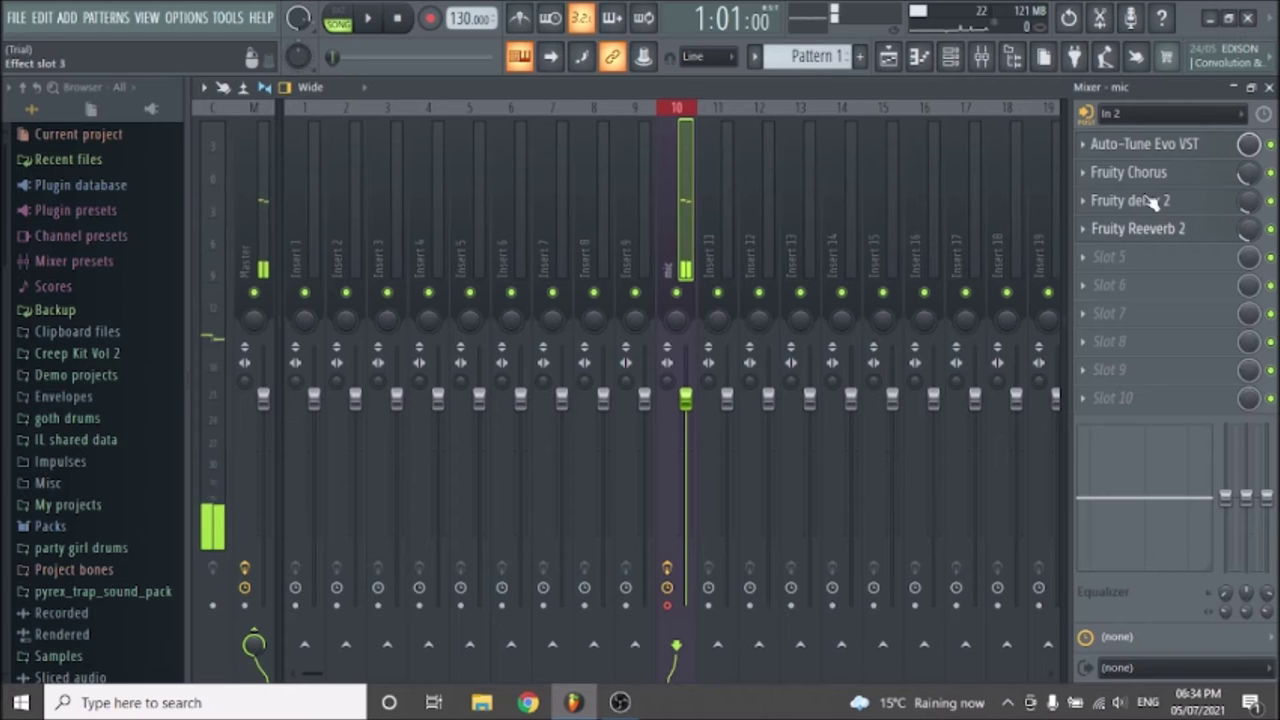
- Add Fruity Compressor in slot 5 and apply its Vintage preset
left_click(1136, 262)
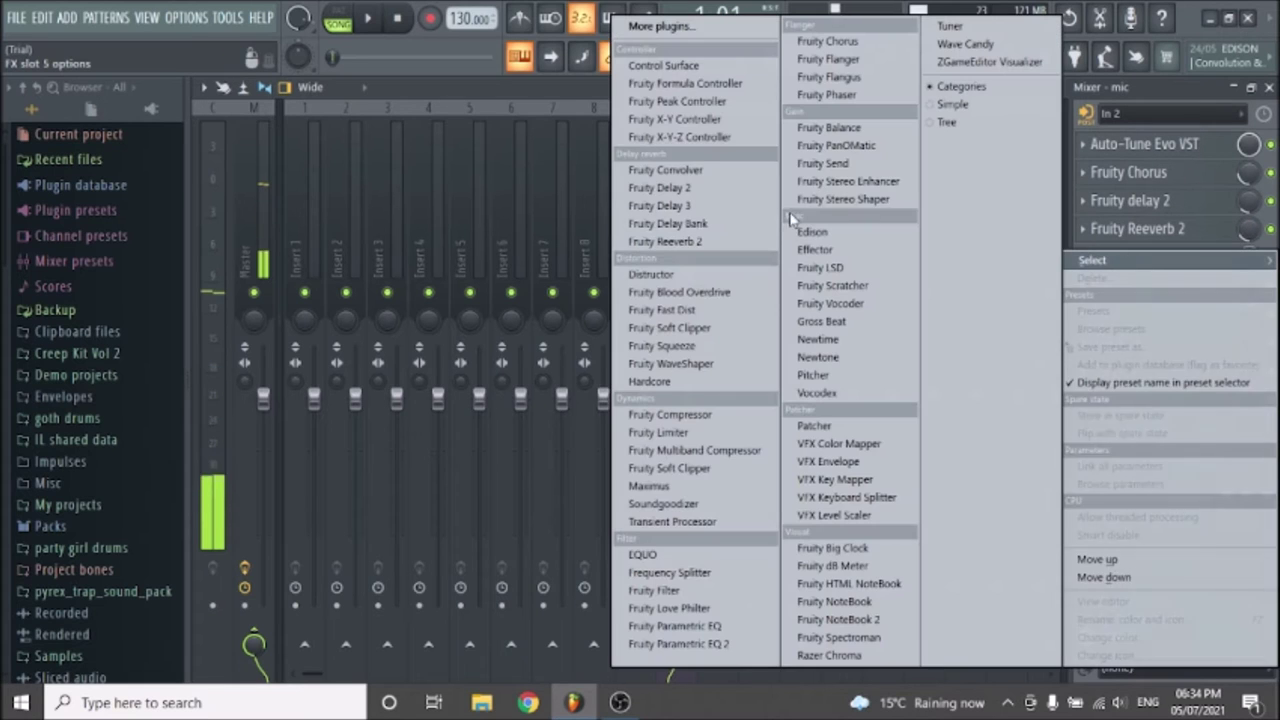
left_click(670, 414)
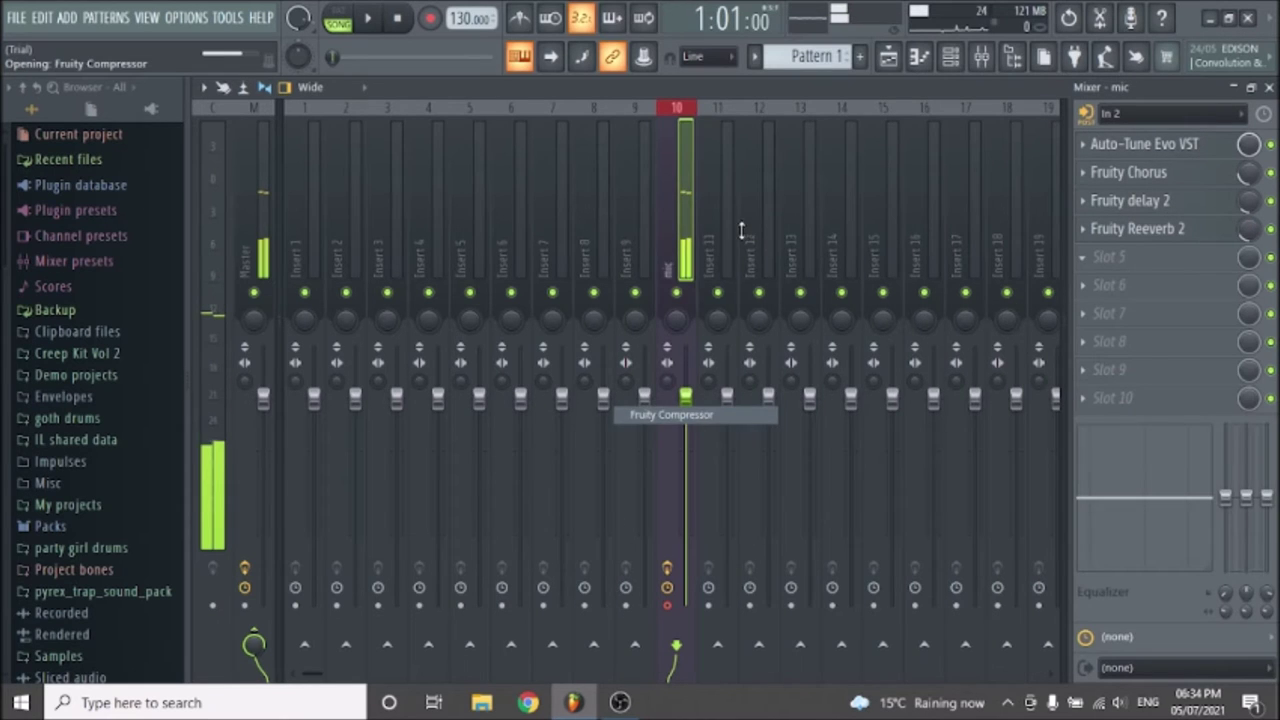
left_click(685, 222)
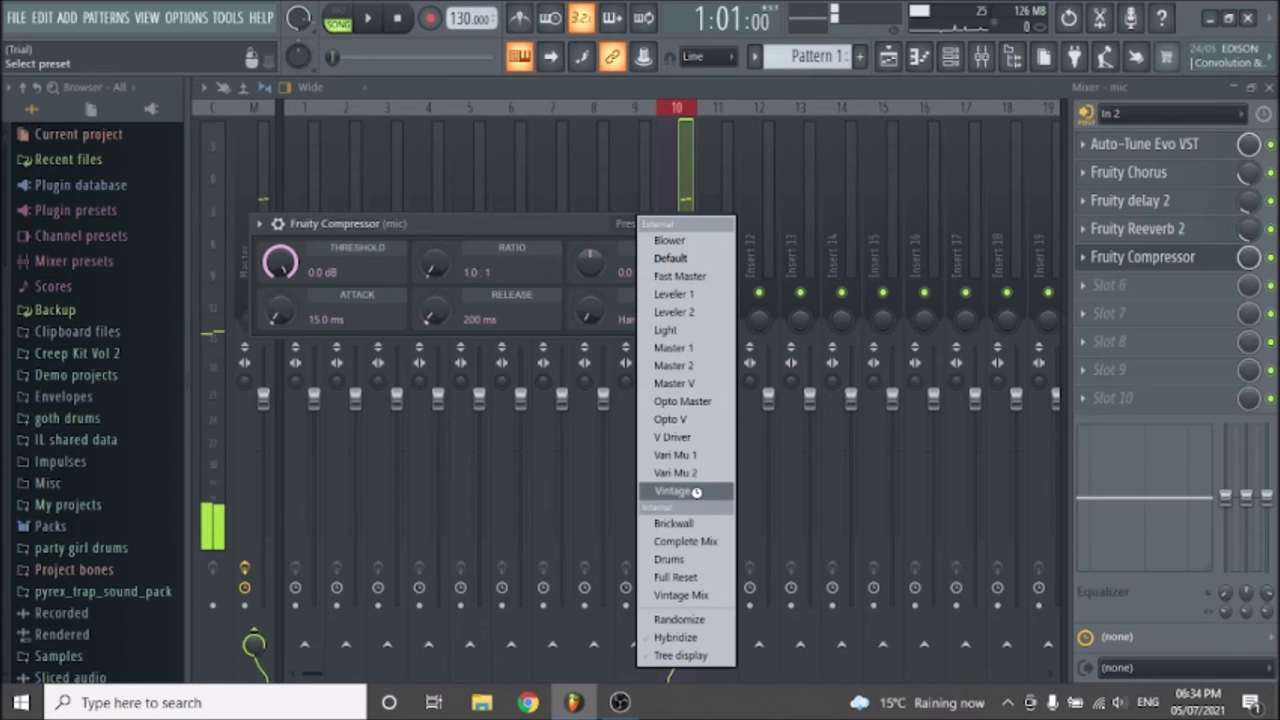
left_click(696, 492)
- Set the compressor mix to 14% and add Soundgoodizer in slot 6 using mode C
left_click(718, 224)
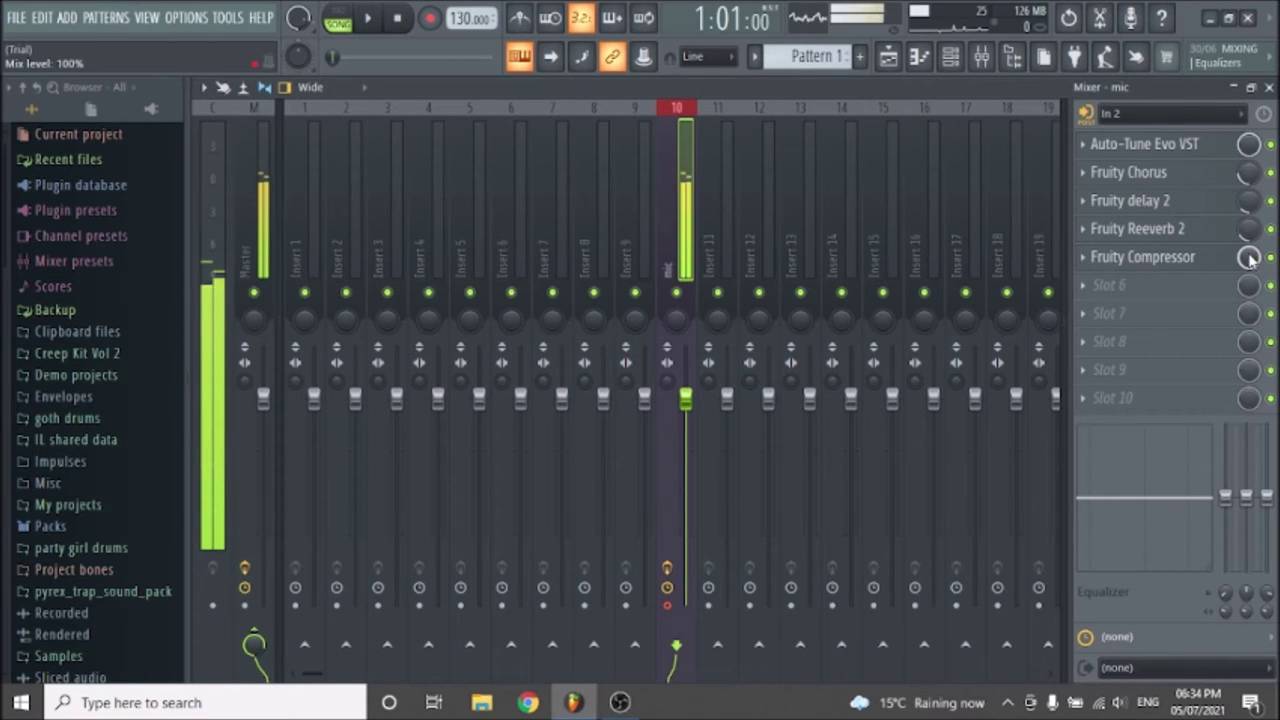
left_click_drag(1250, 258, 1250, 326)
left_click(1079, 257)
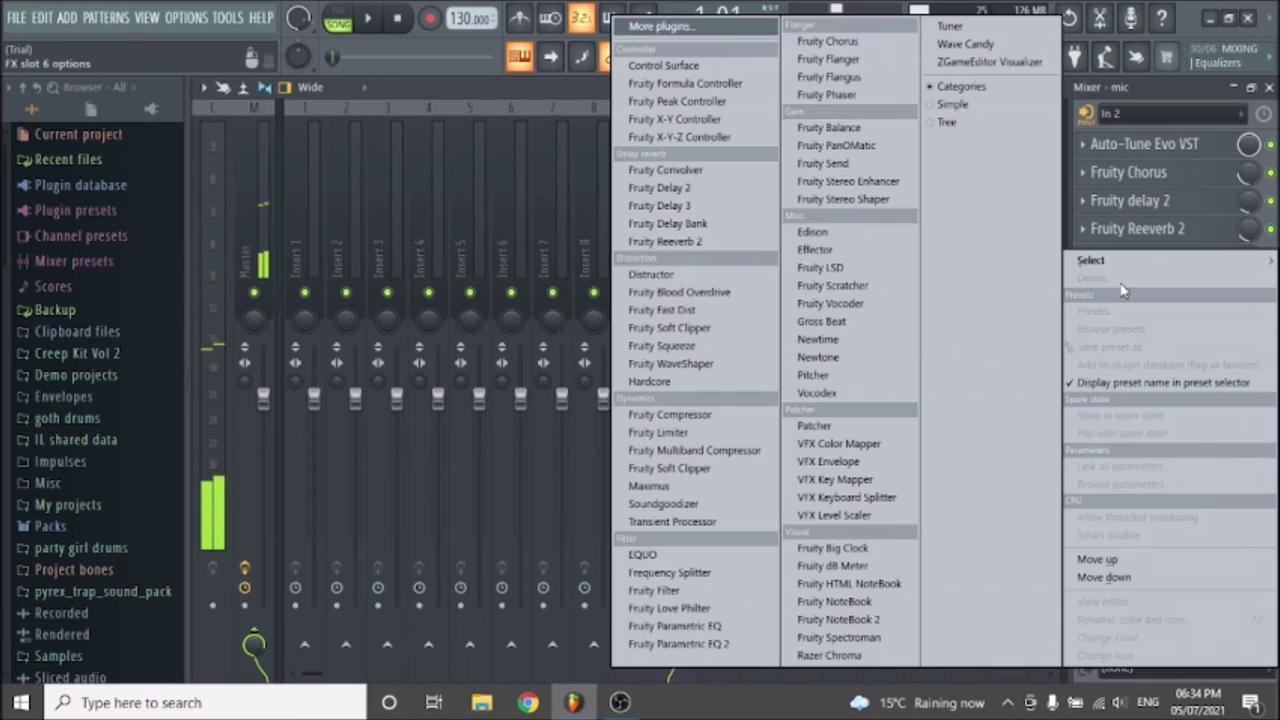
left_click(697, 503)
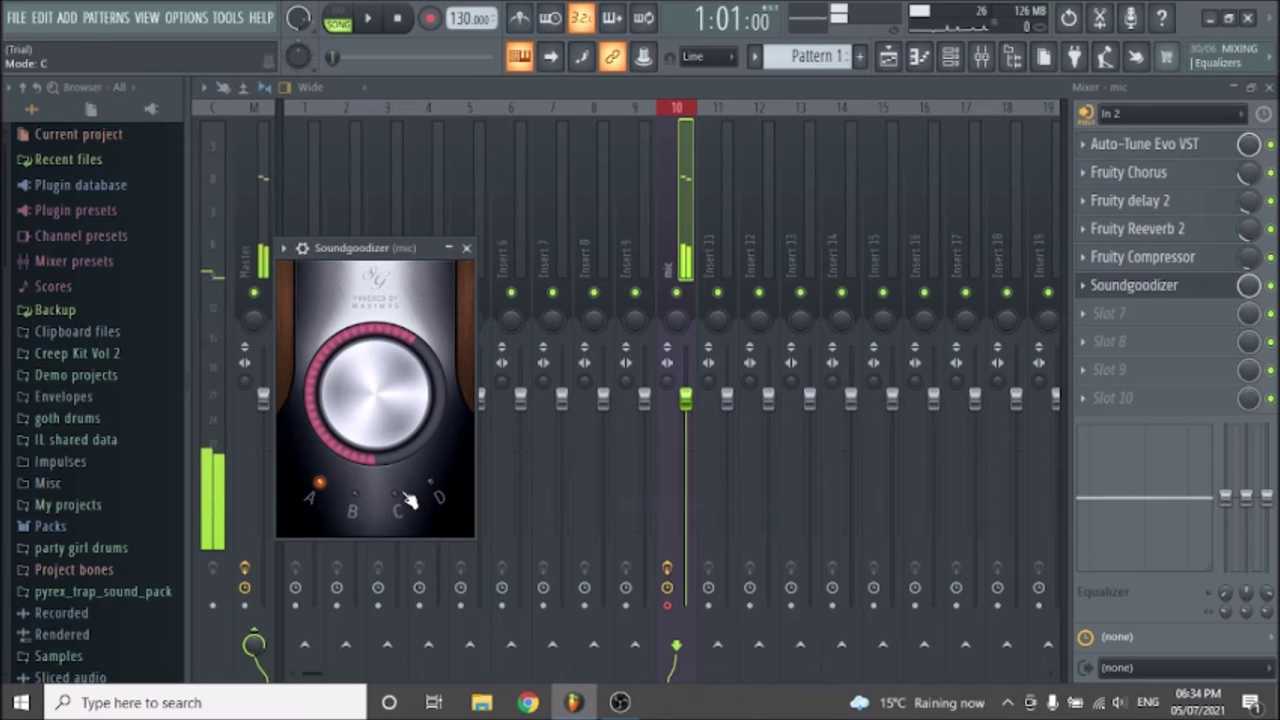
left_click(397, 505)
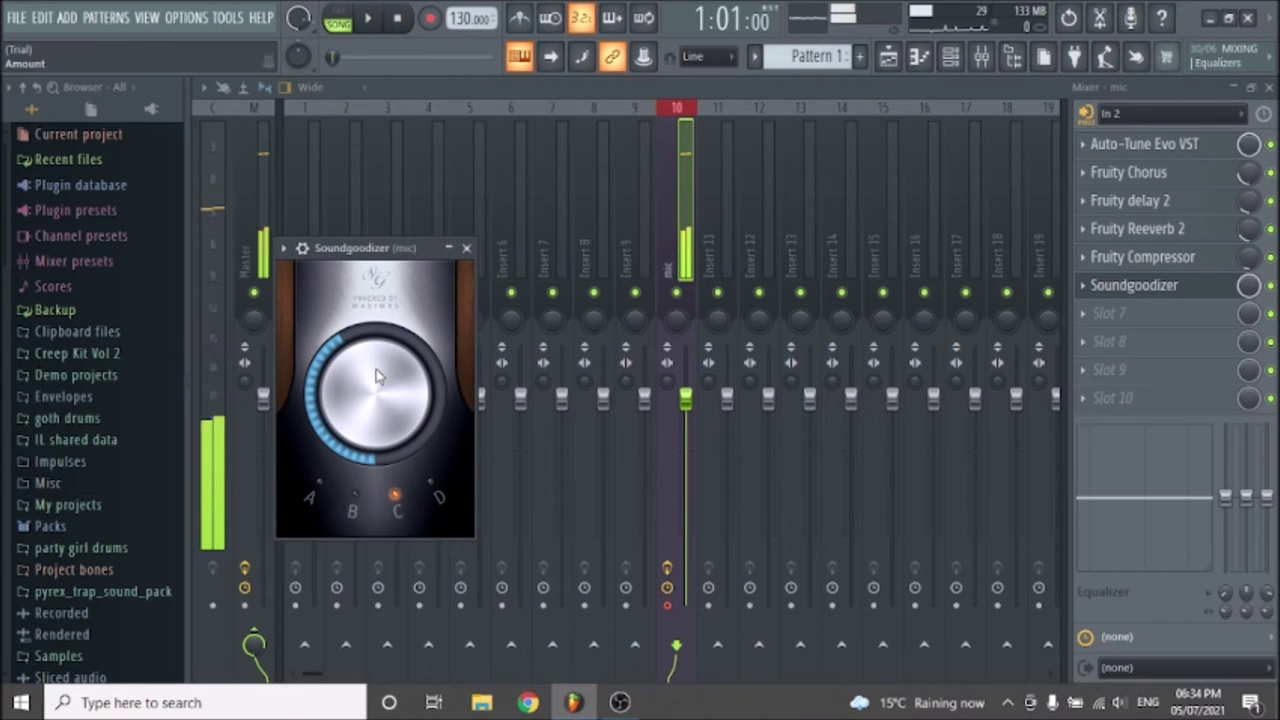
left_click(466, 249)
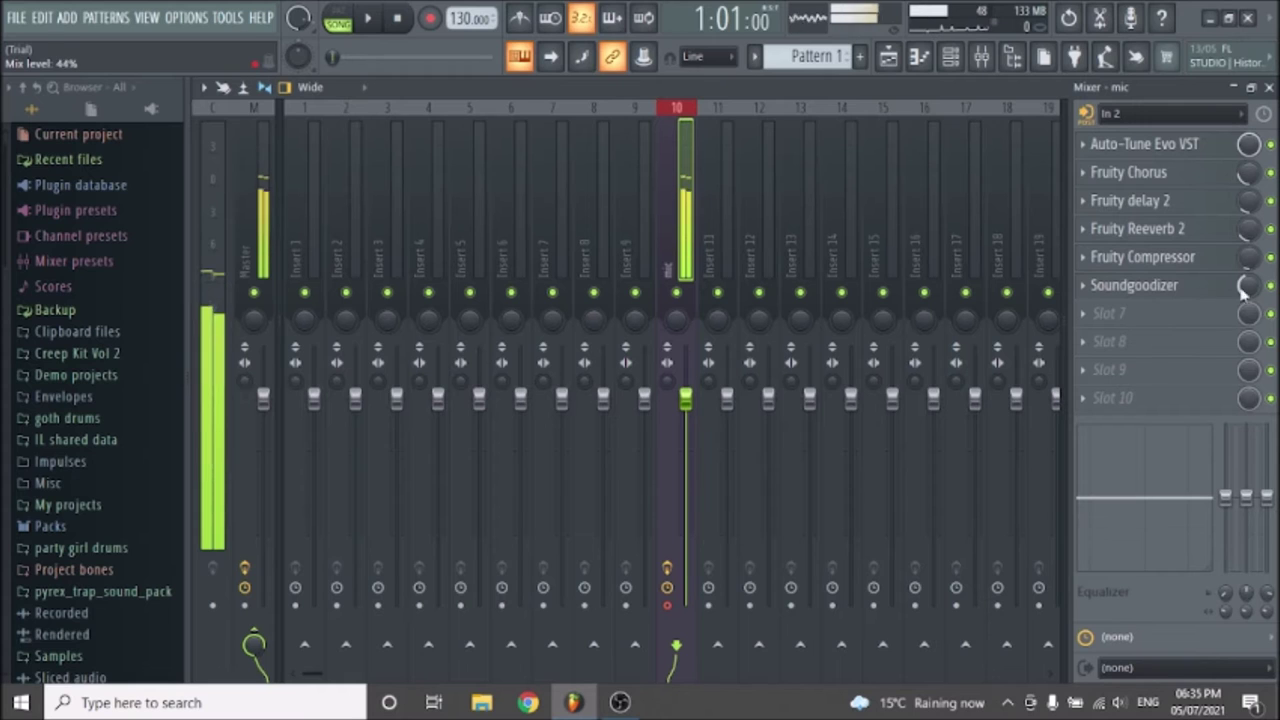
- Add Fruity Love Philter in slot 7 with the cutoff at 55%
left_click(1123, 313)
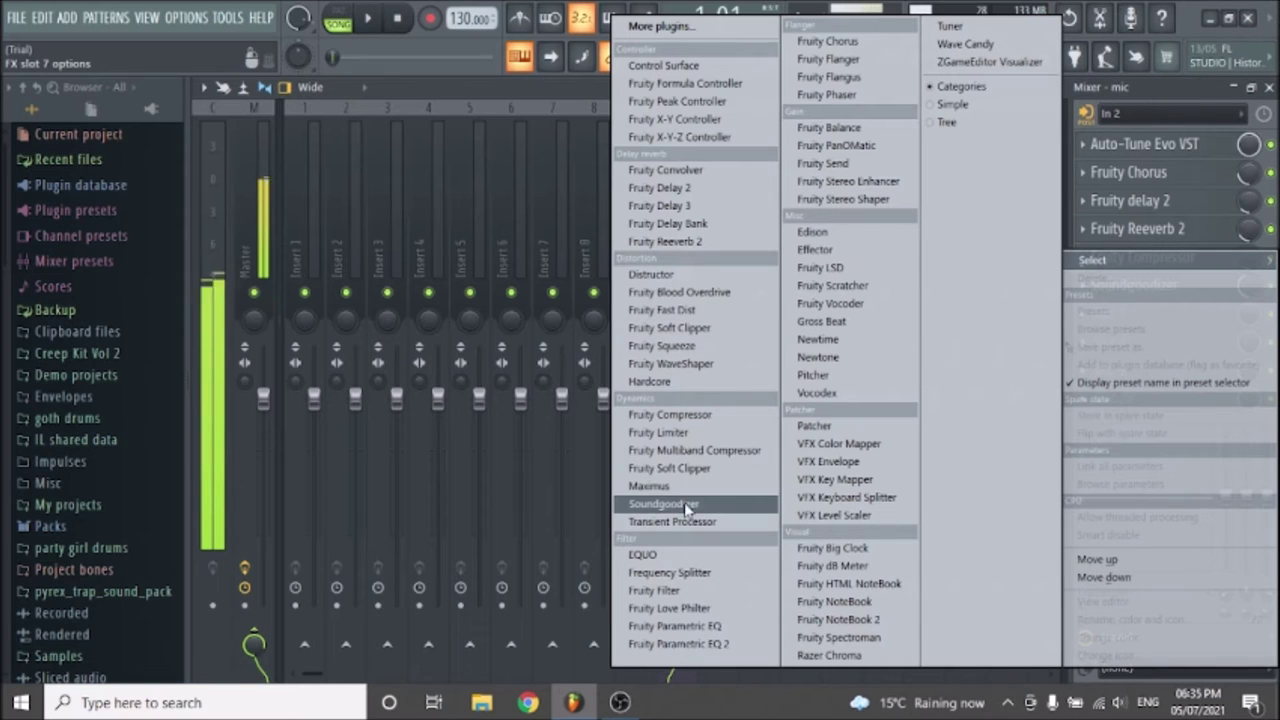
left_click(689, 607)
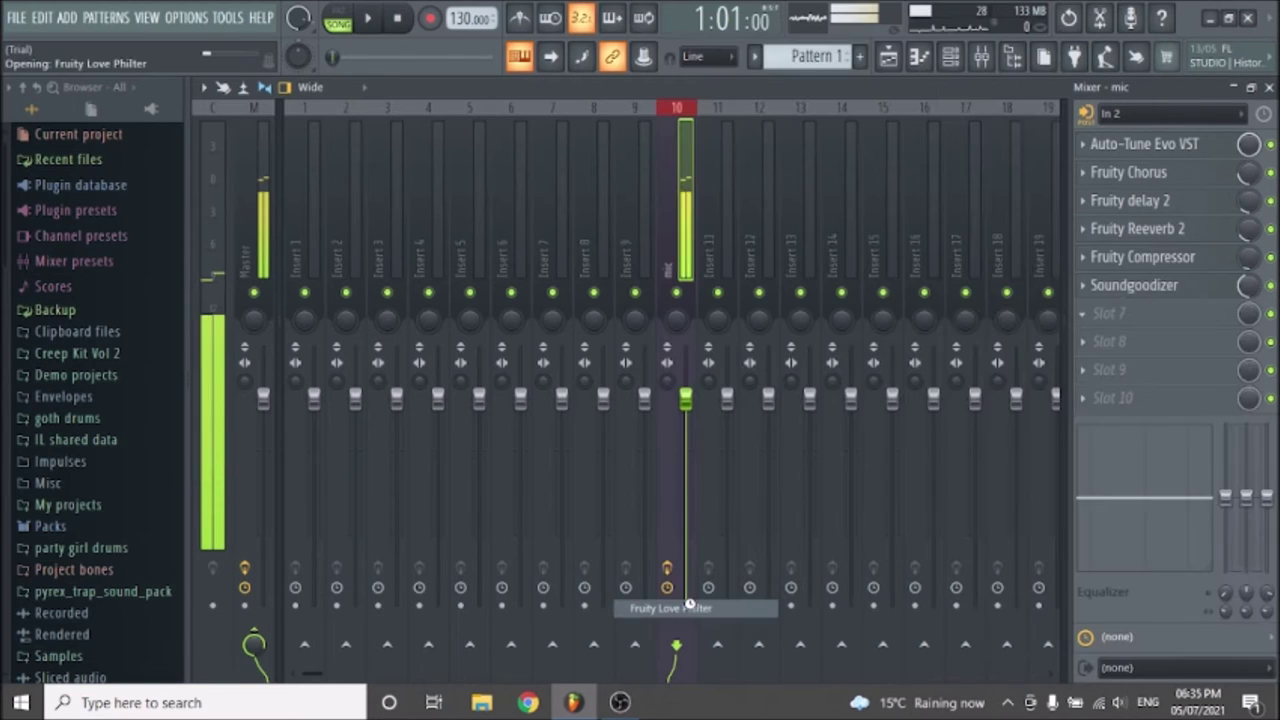
mouse_move(432, 435)
left_mouse_down()
mouse_move(432, 417)
mouse_move(437, 440)
left_mouse_up()
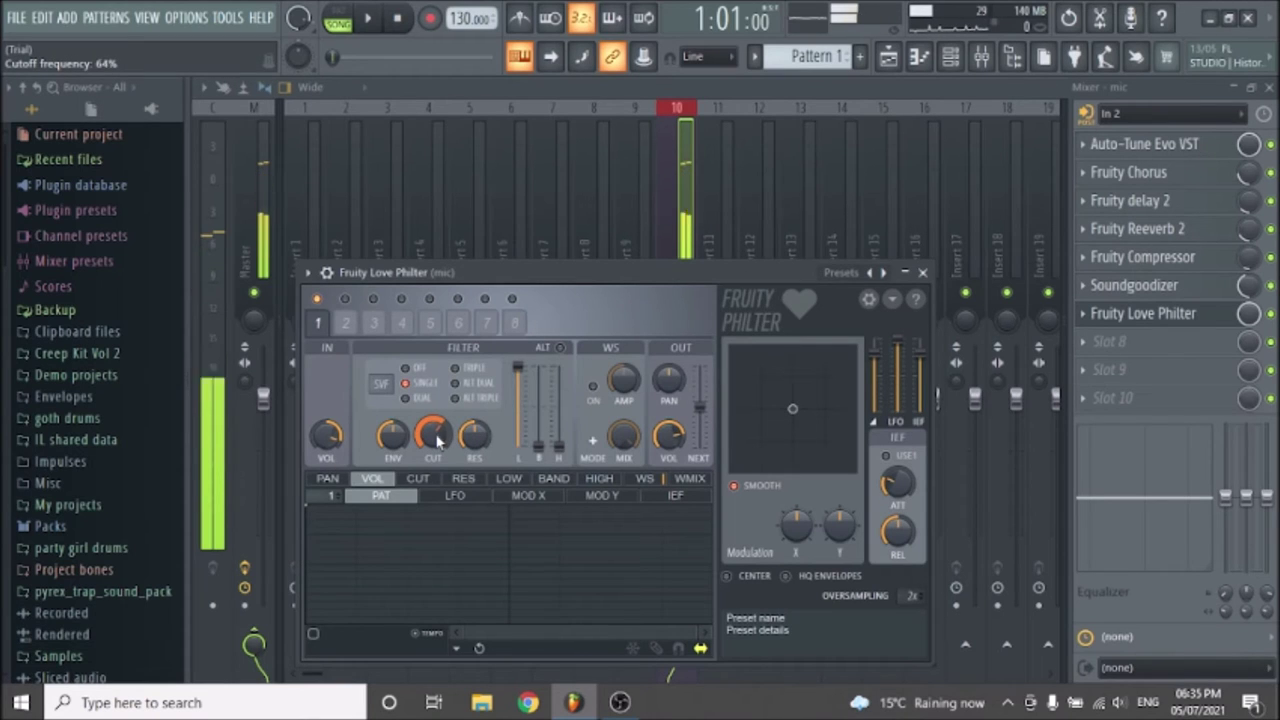
left_click(922, 272)
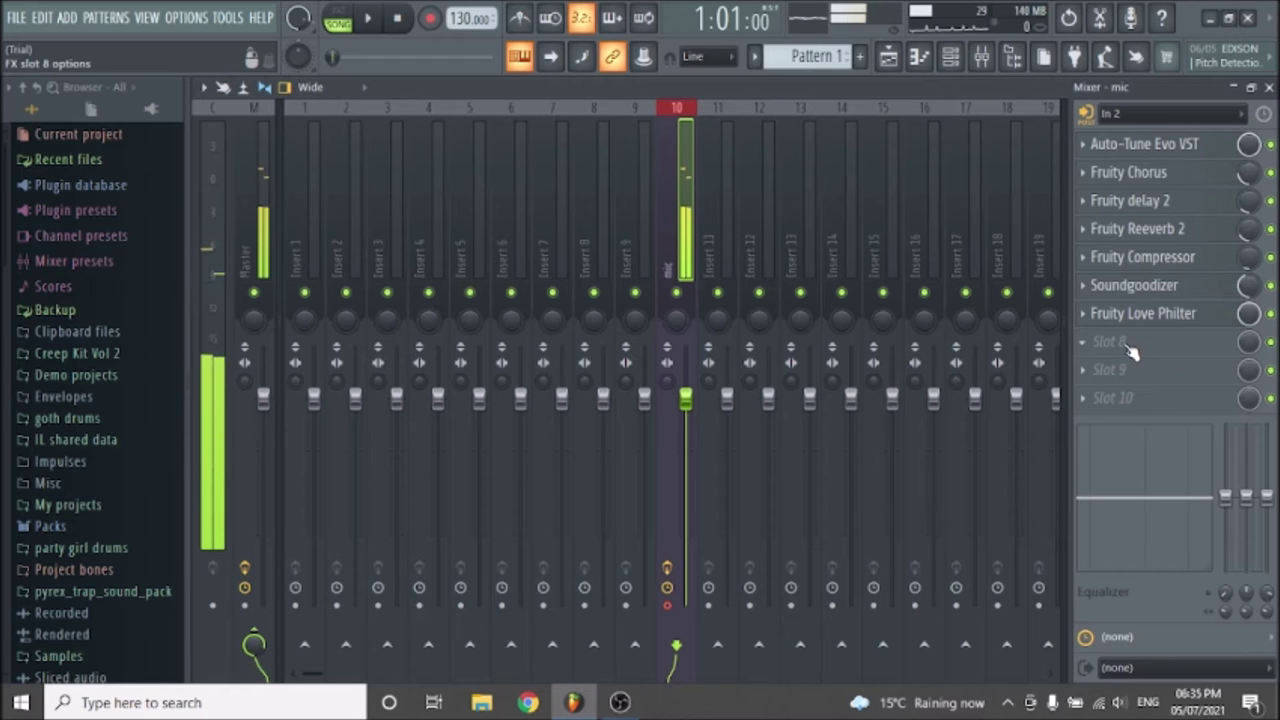
- Add Fruity Parametric EQ 2 in slot 8 and make band 1 a high-pass filter
left_click(1130, 347)
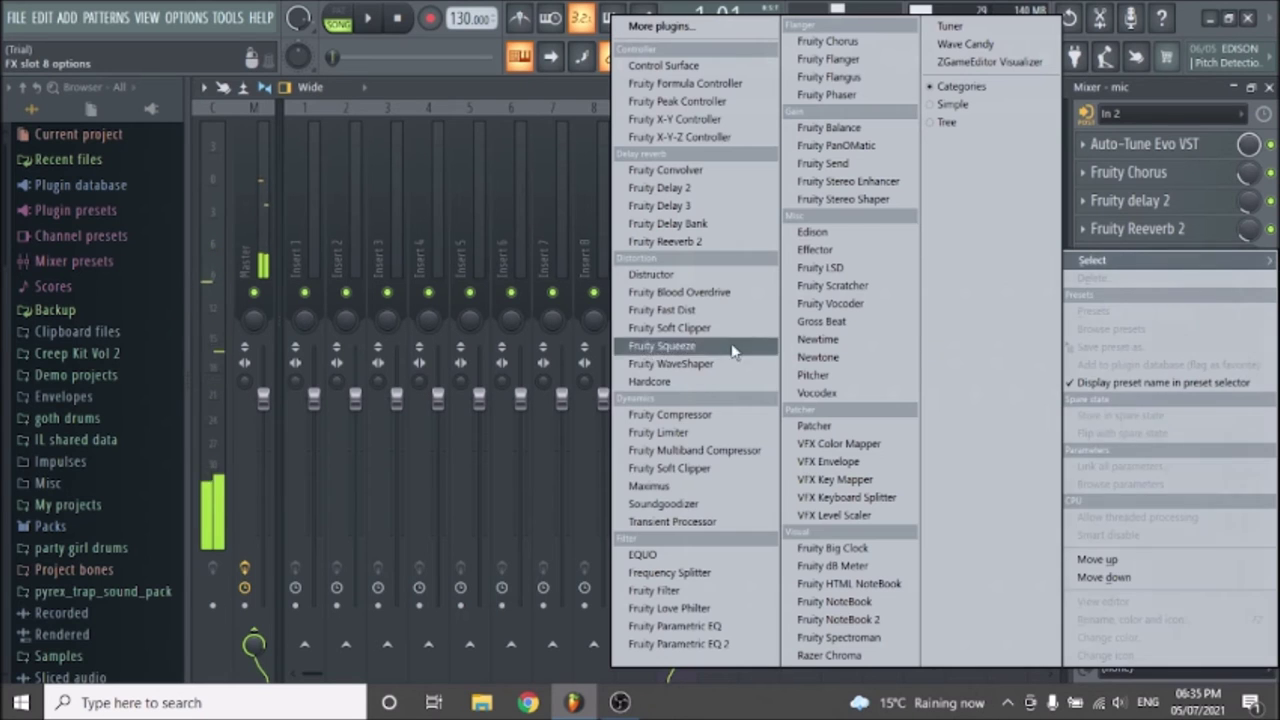
left_click(699, 647)
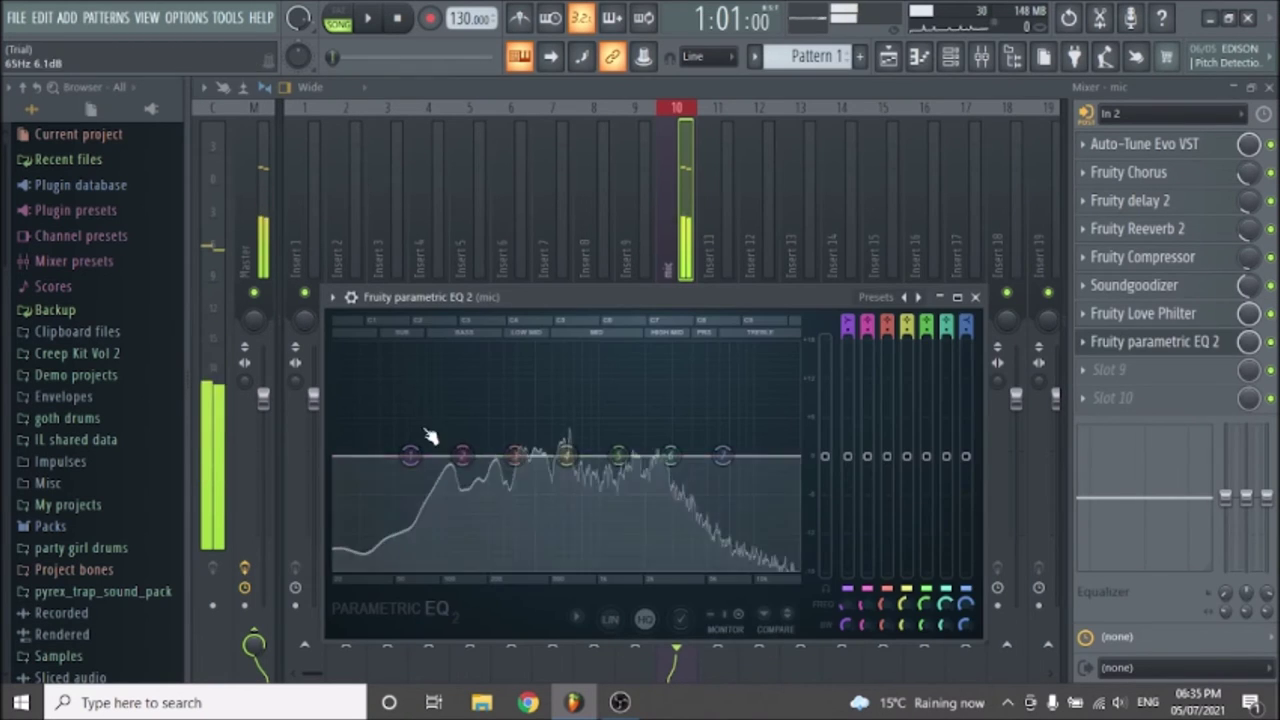
left_click_drag(517, 295, 579, 160)
right_click(475, 319)
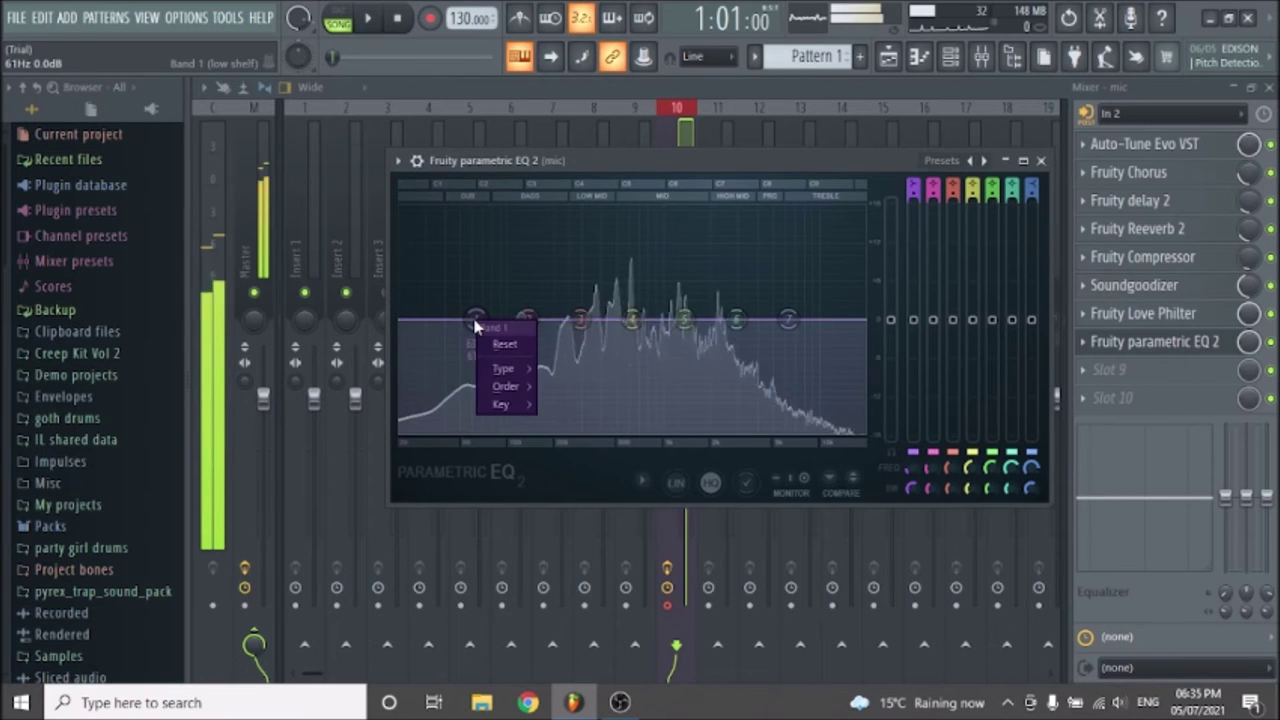
mouse_move(520, 368)
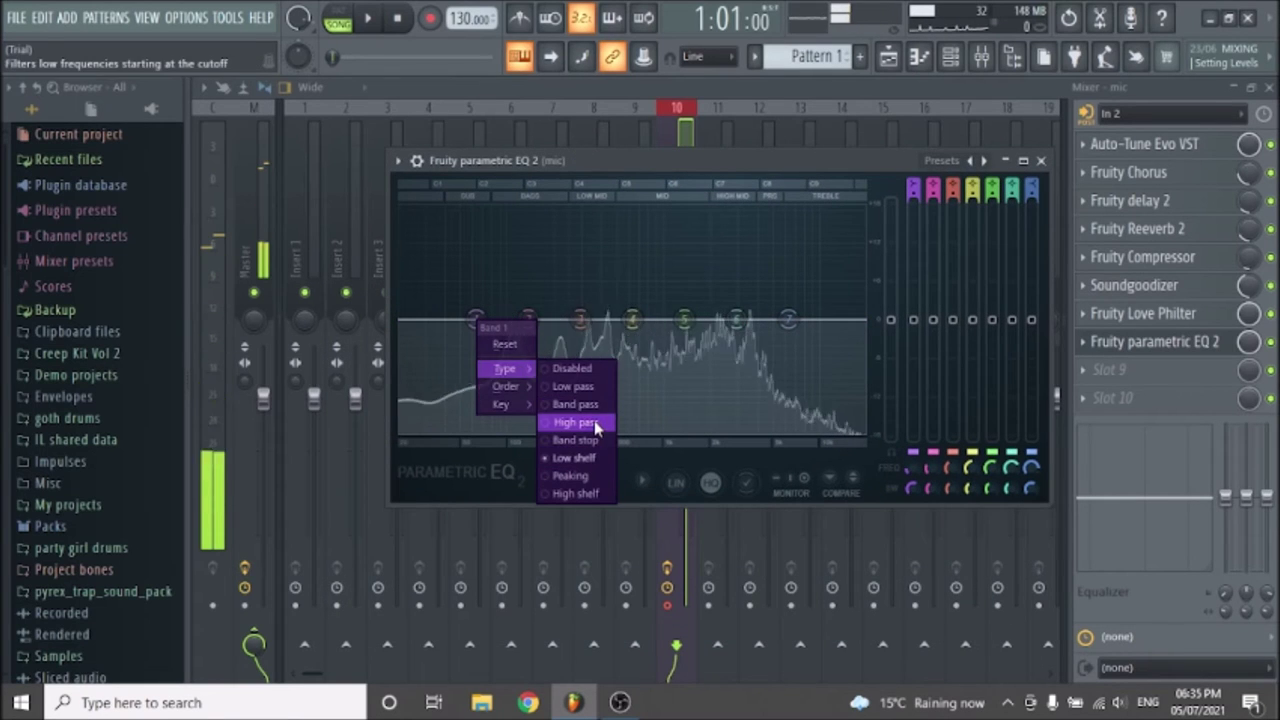
left_click(575, 421)
left_click_drag(478, 322, 498, 319)
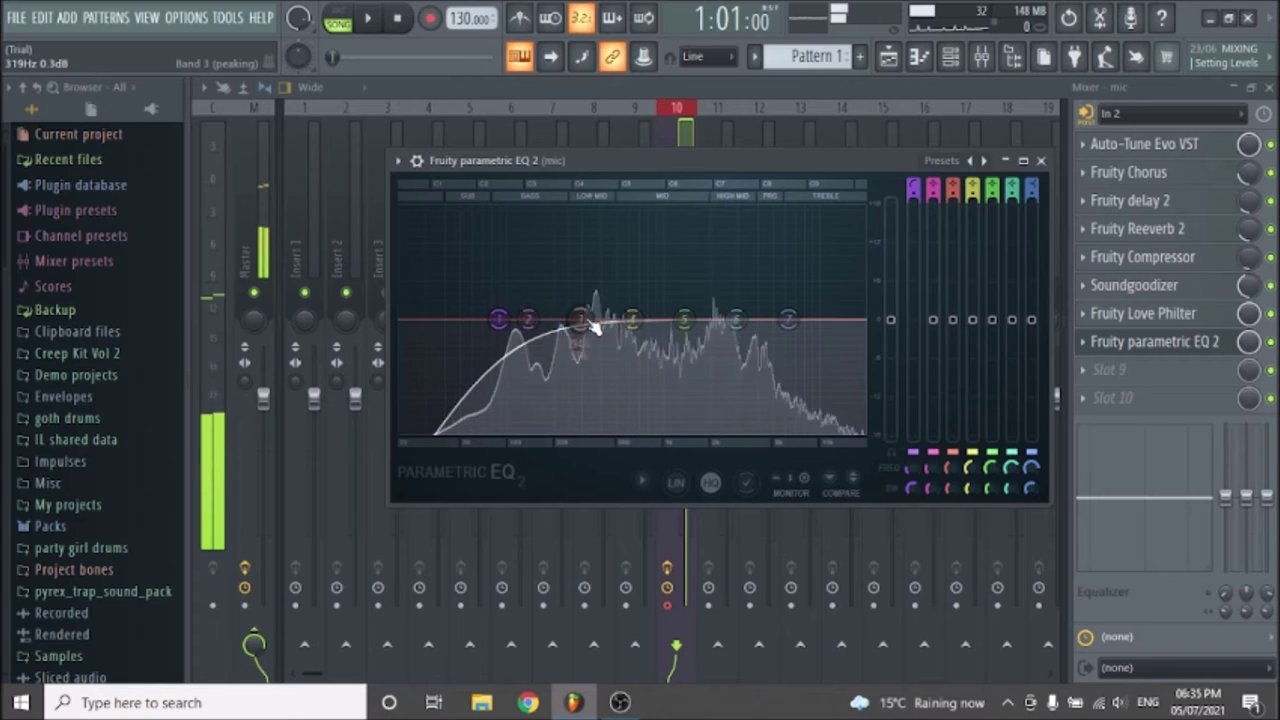
- Dip band 3 near 297 Hz, cut band 4 to -3.7 dB, boost band 6 near 2.2 kHz and band 7 highs 2.5 dB
left_click_drag(588, 322, 581, 324)
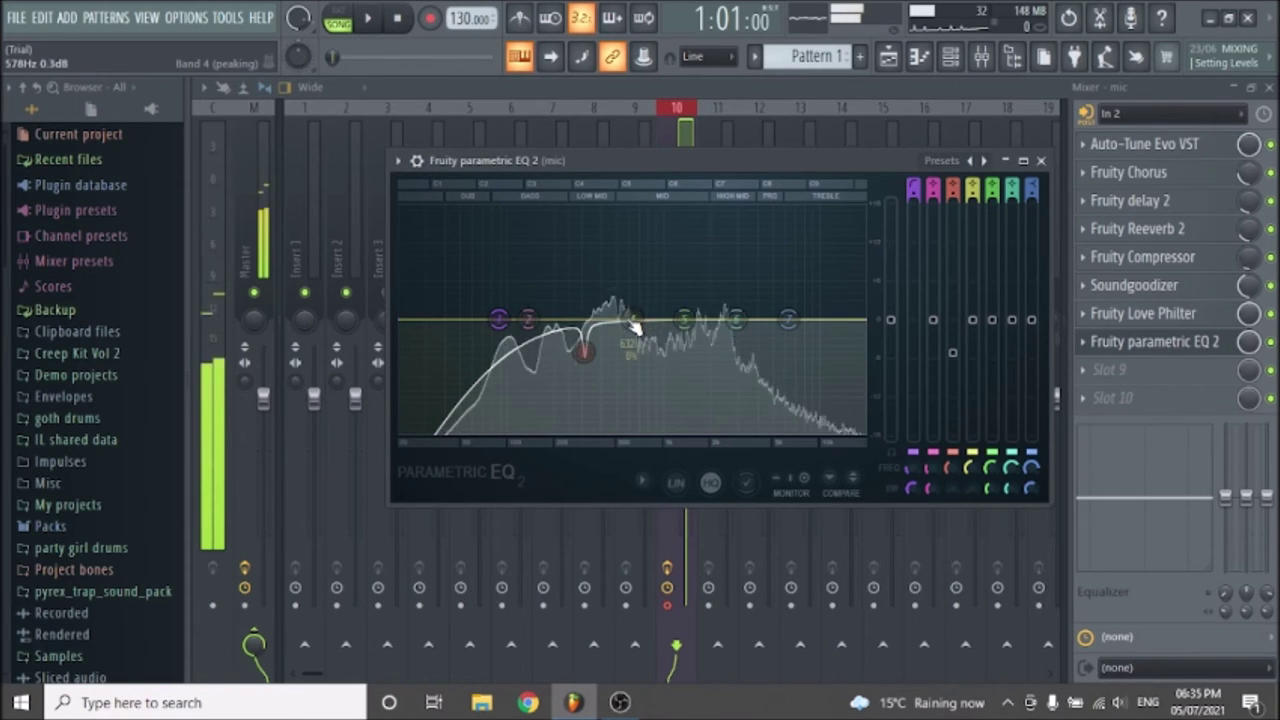
left_click_drag(634, 327, 634, 343)
scroll(685, 320, "down", 2)
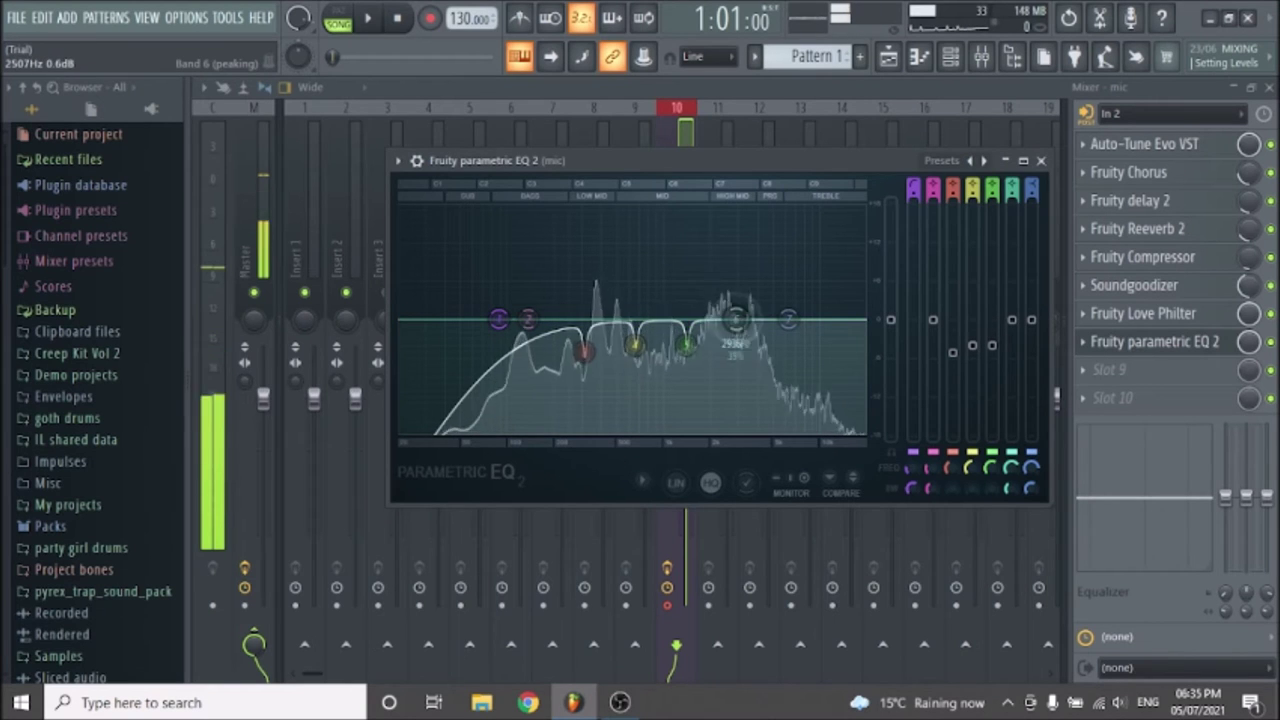
left_click_drag(697, 262, 709, 260)
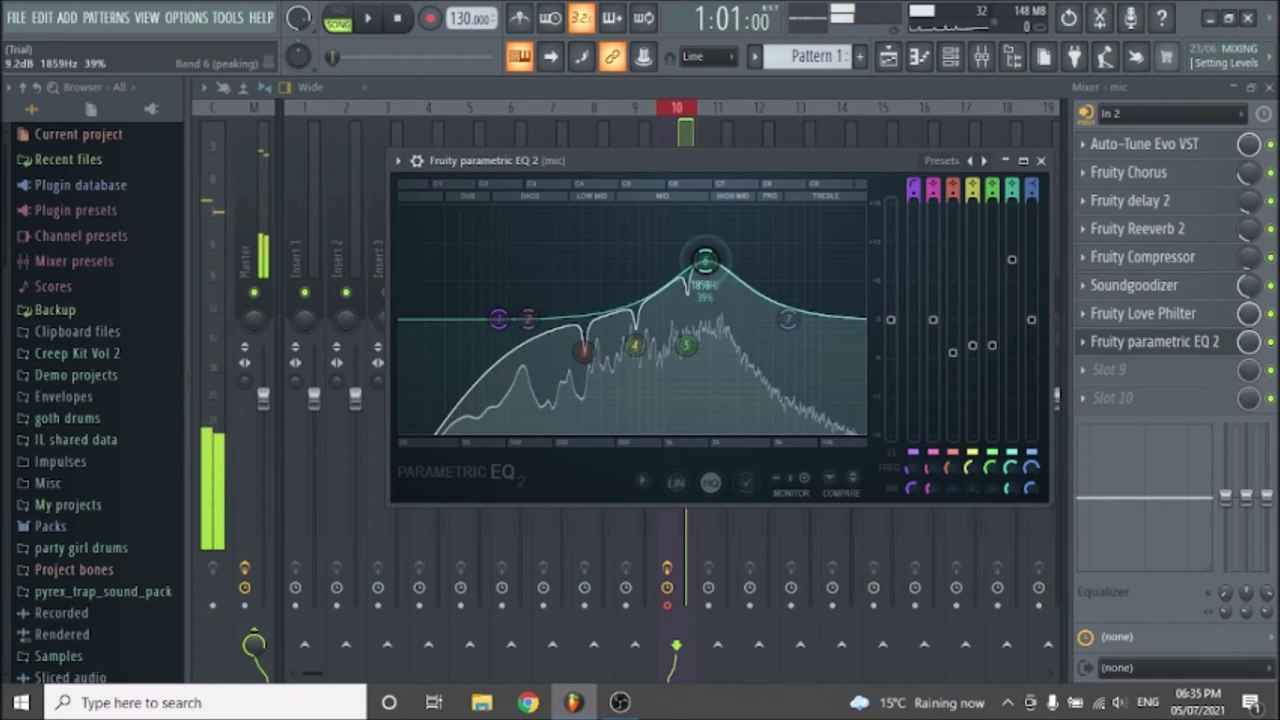
left_click_drag(788, 318, 810, 303)
left_click_drag(684, 267, 712, 261)
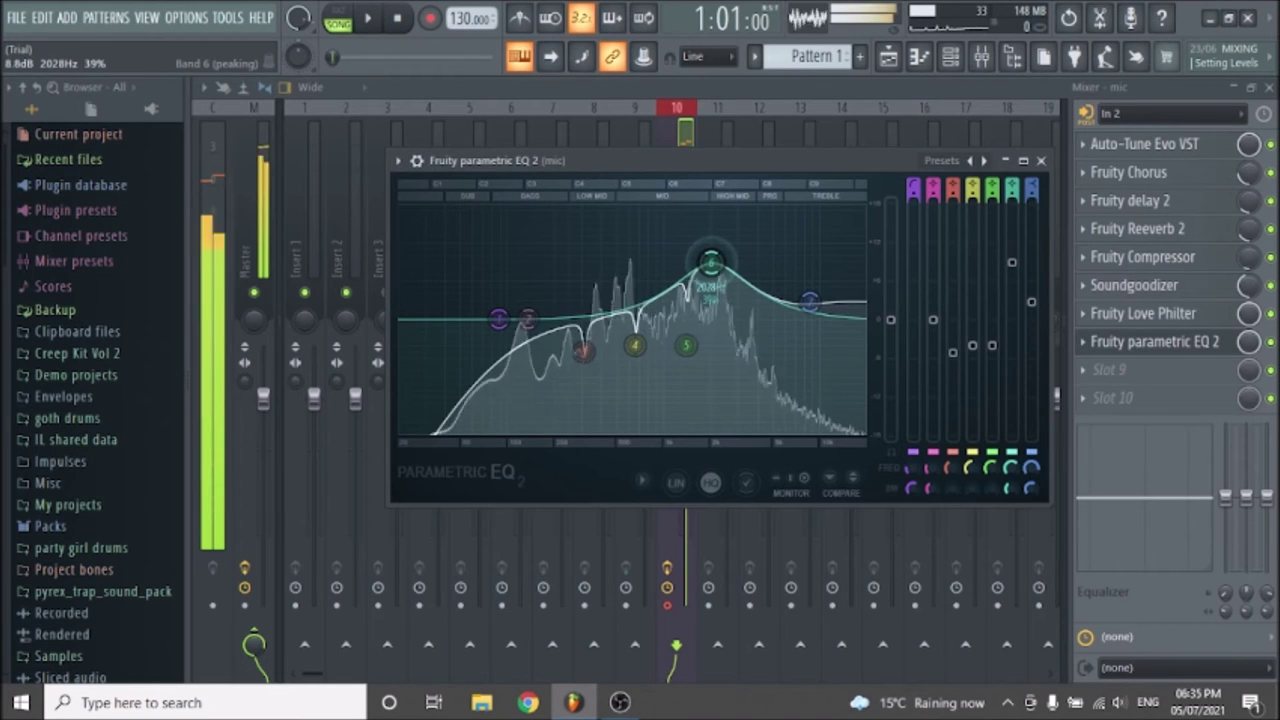
left_click(1041, 161)
- Add a second Parametric EQ 2 with the Vocal Presence preset, raising the low shelf and boosting 6.7 dB near 1678 Hz
left_click(1082, 369)
mouse_move(1092, 260)
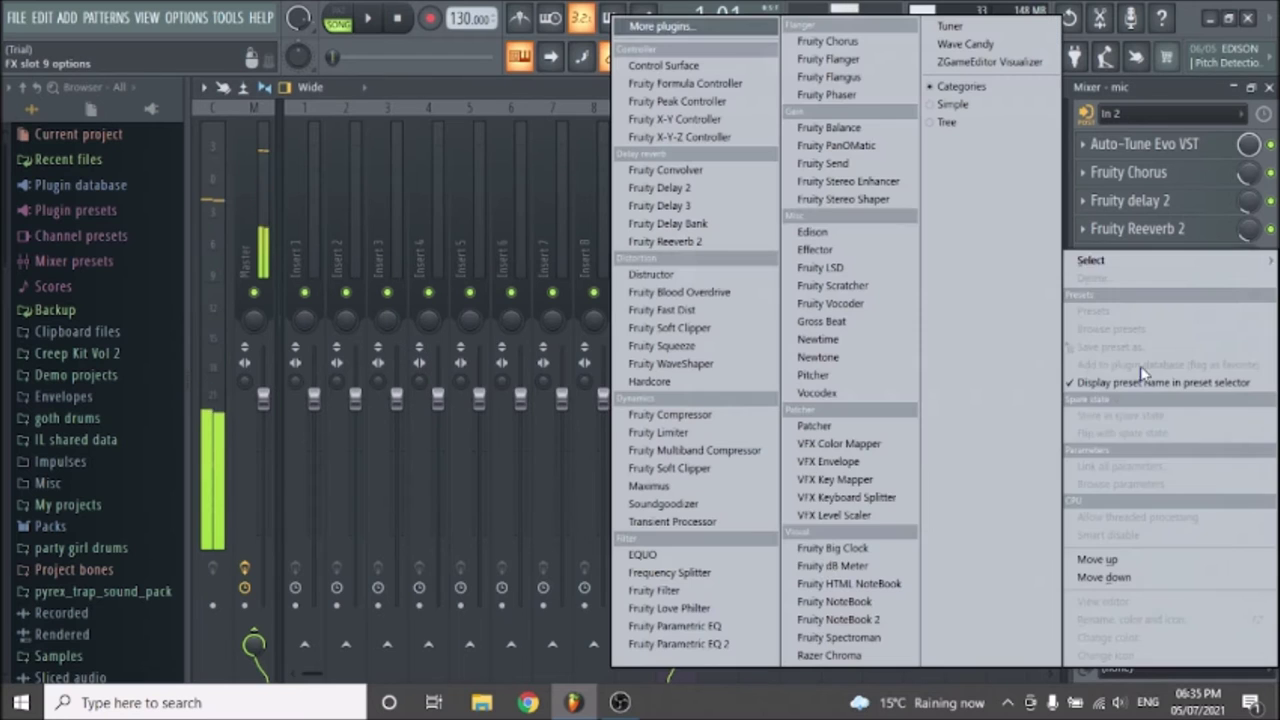
left_click(748, 647)
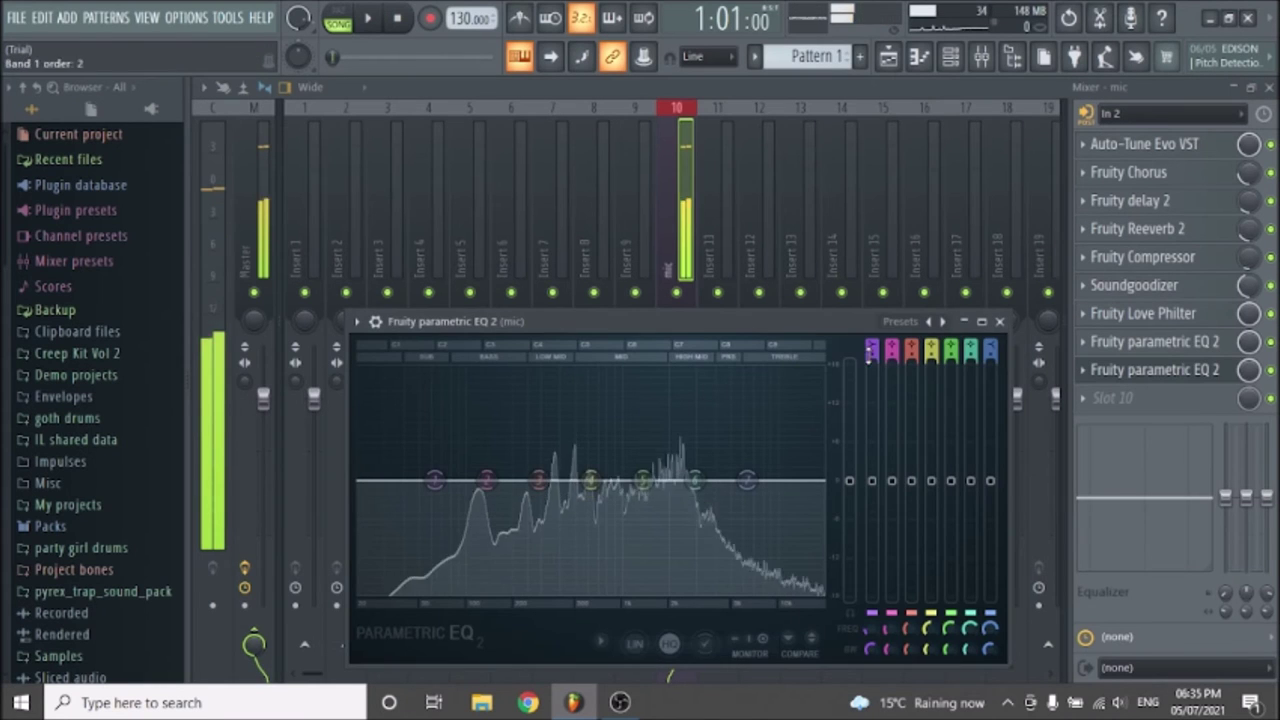
left_click(897, 326)
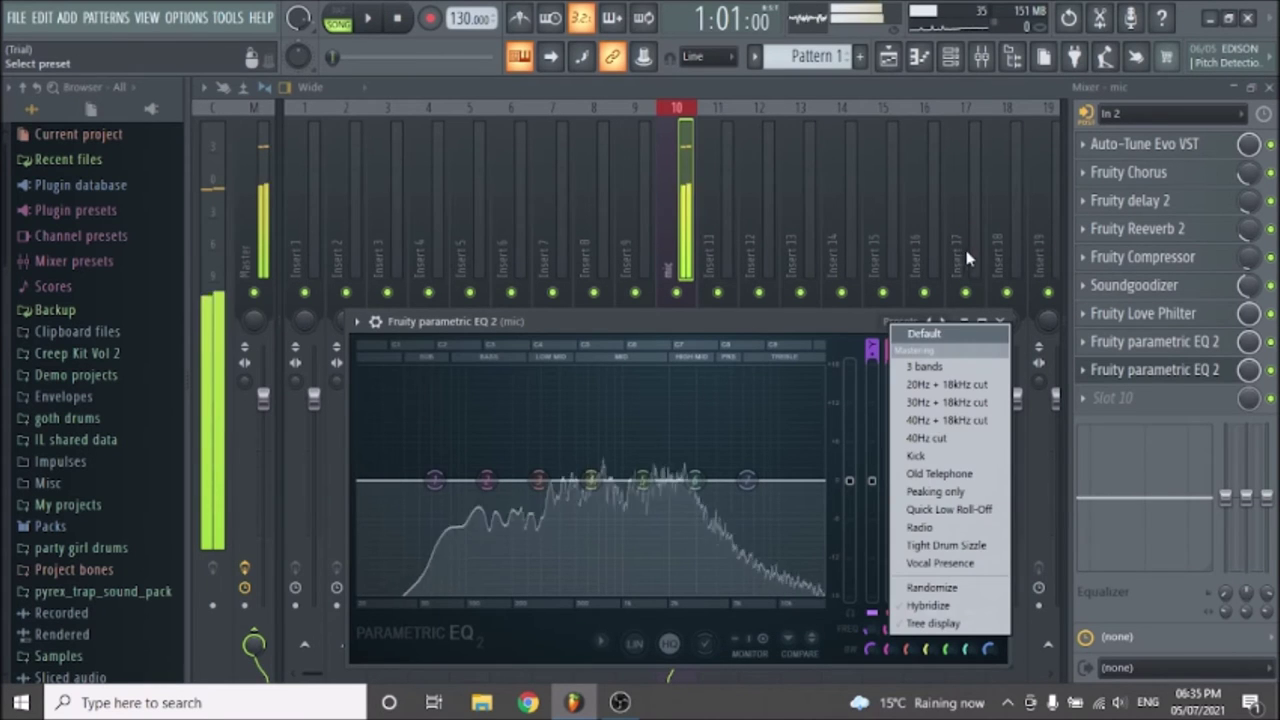
left_click(945, 564)
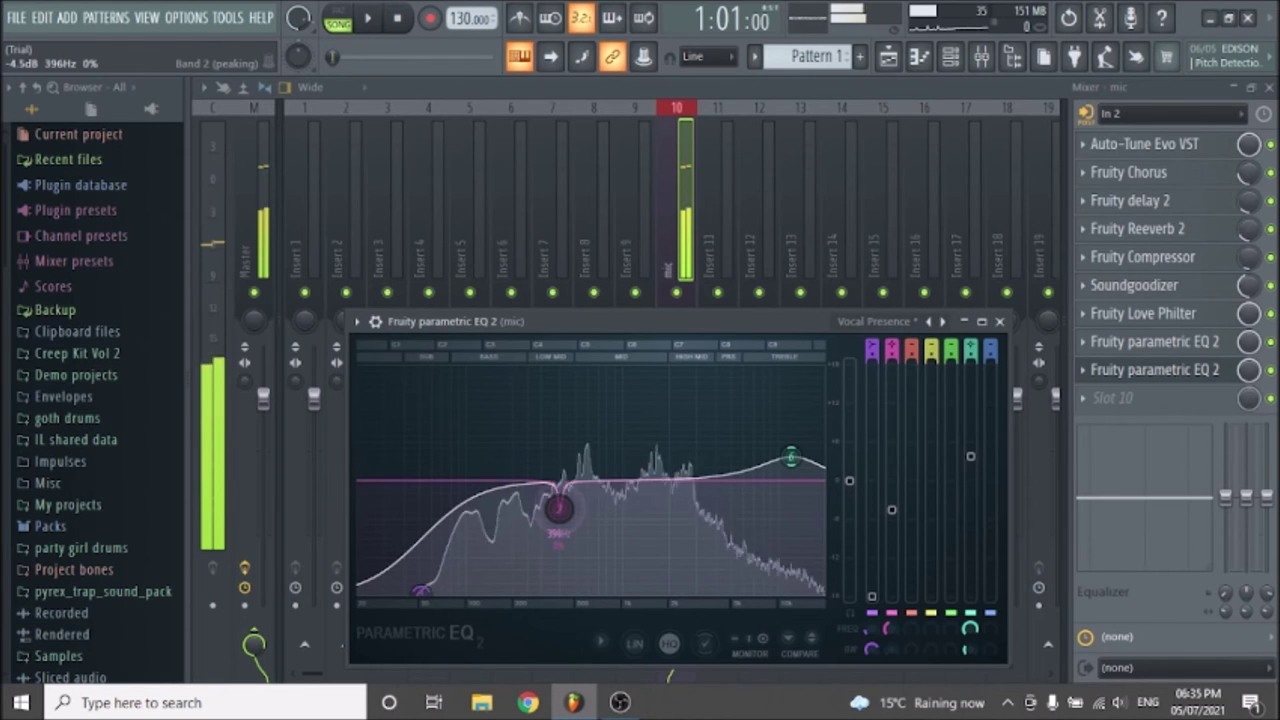
left_click_drag(445, 589, 490, 590)
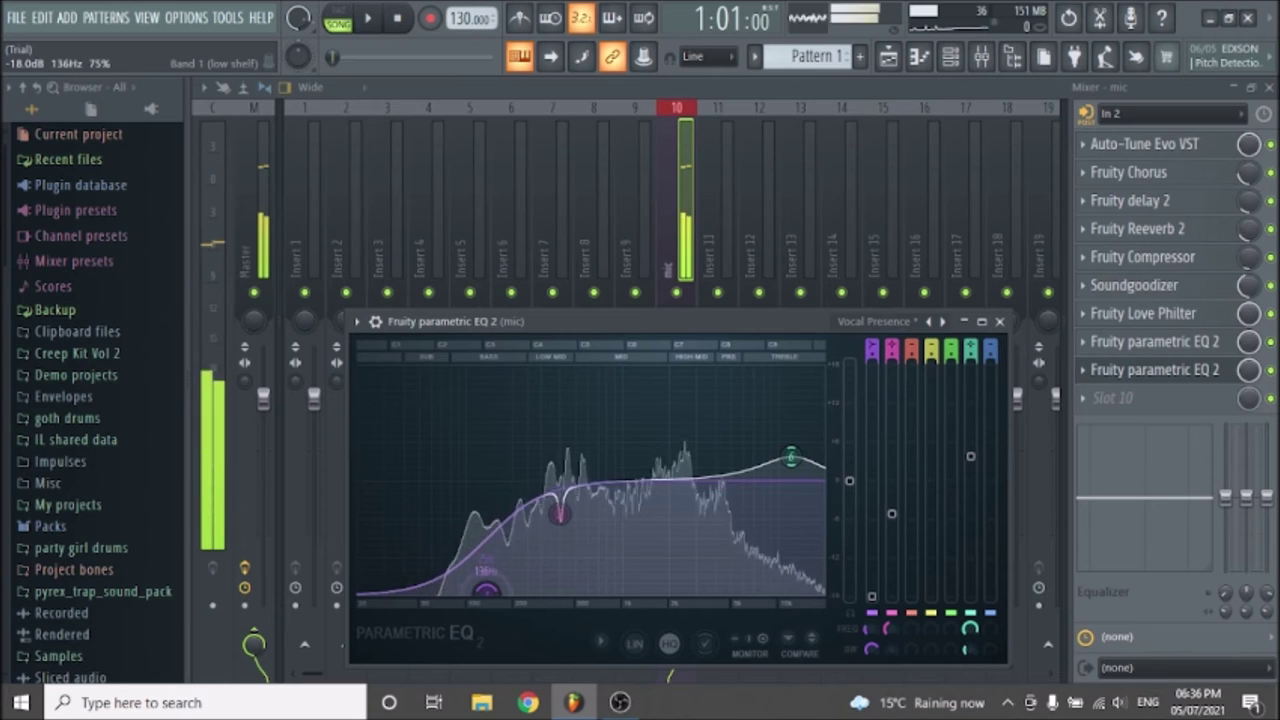
left_click_drag(790, 457, 658, 438)
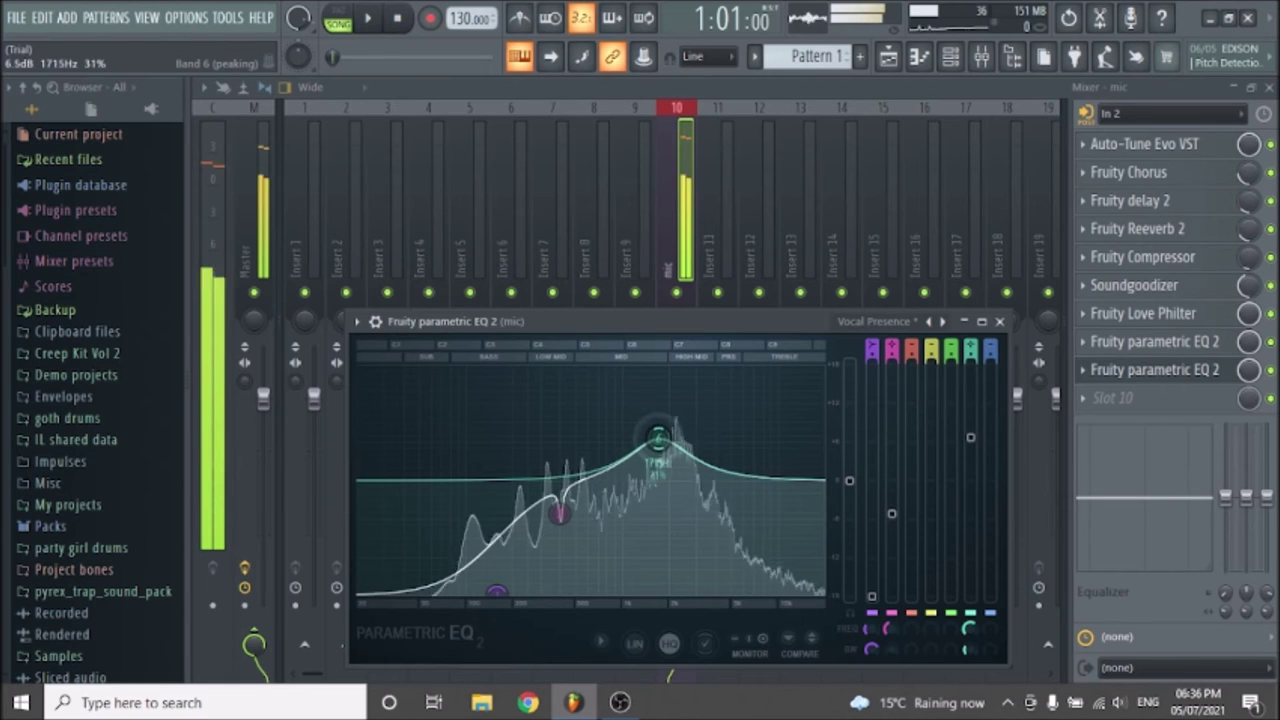
left_click(1000, 323)
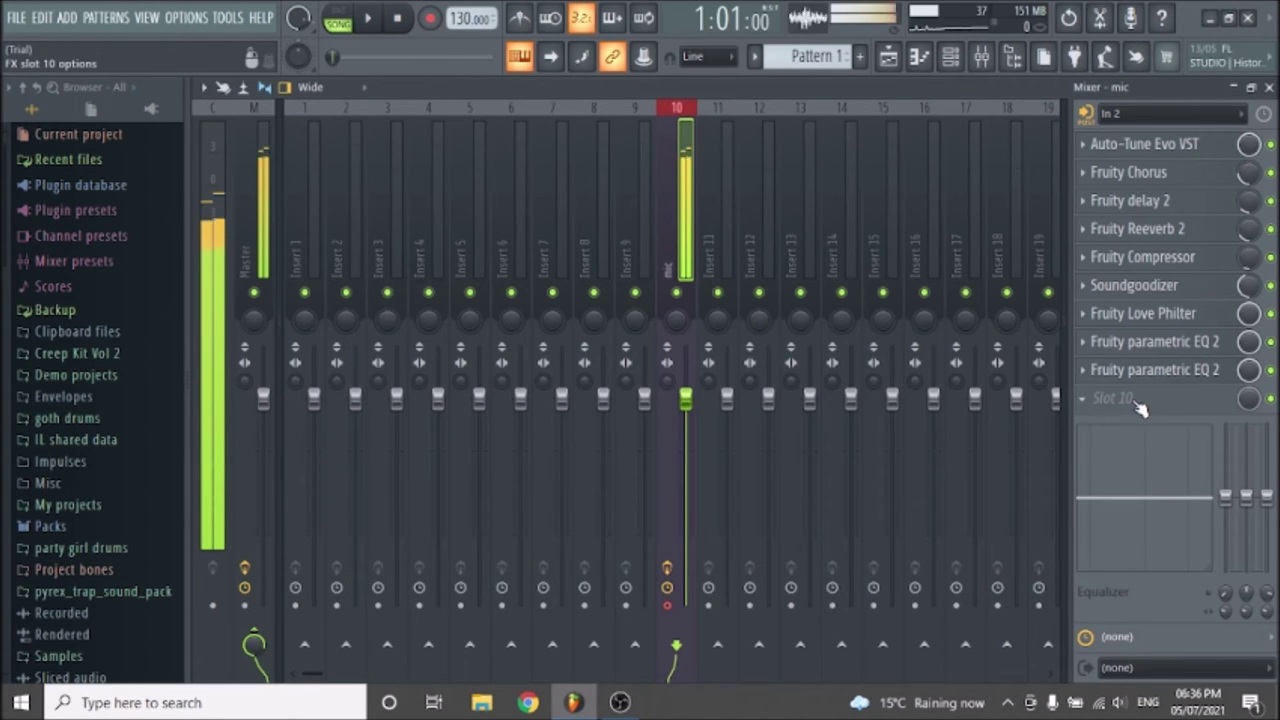
- Show the Playlist and mute the beat on Track 2
left_click(145, 17)
left_click(165, 54)
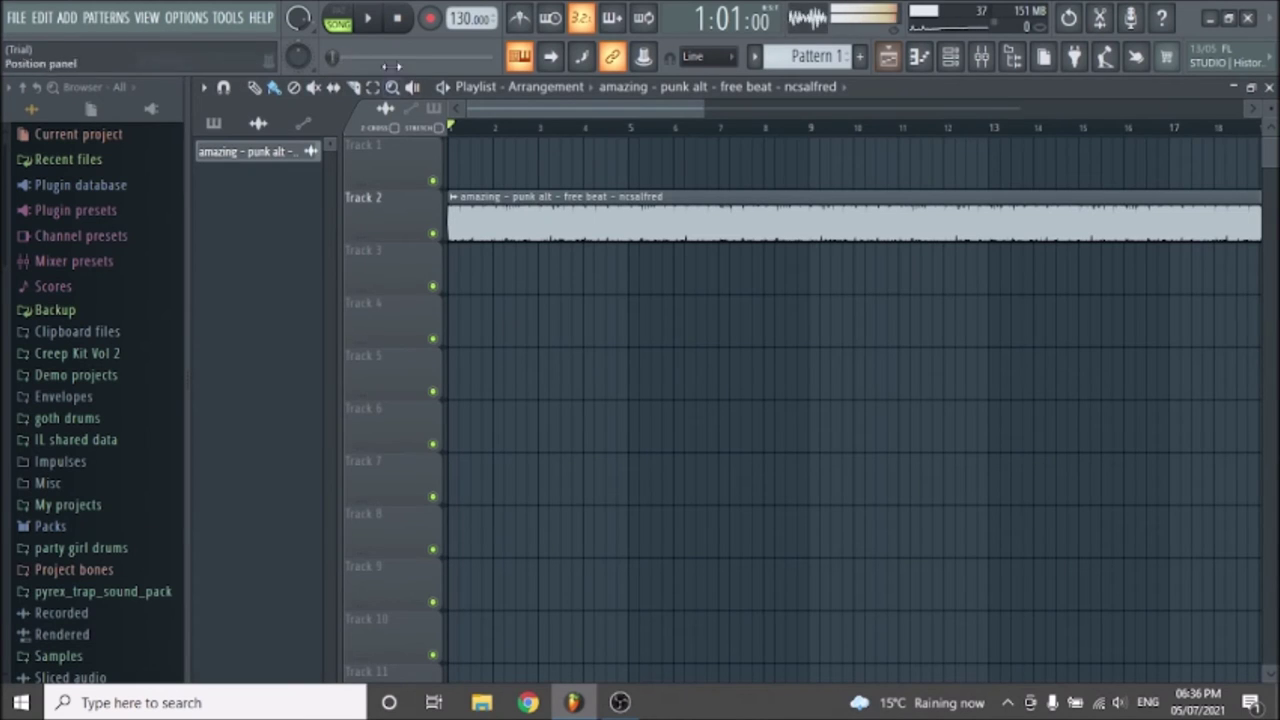
left_click(432, 234)
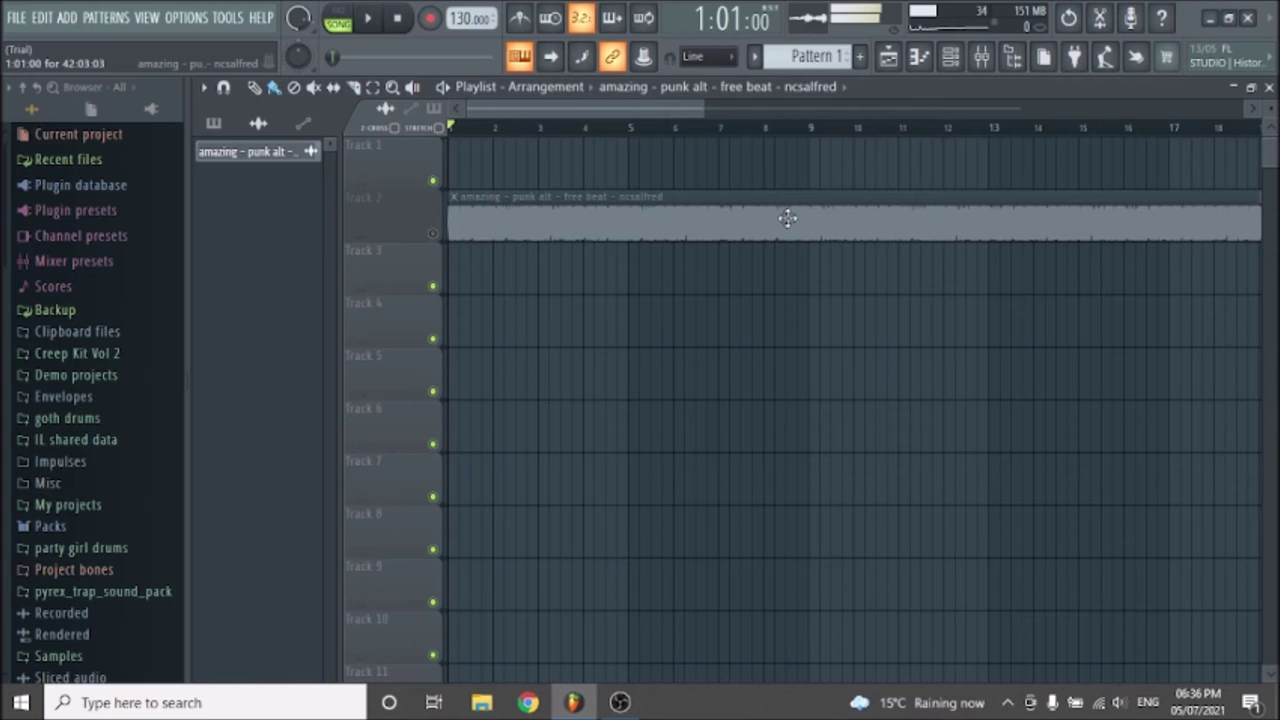
- Record a roughly 12-bar vocal take onto the mic track
left_click(431, 19)
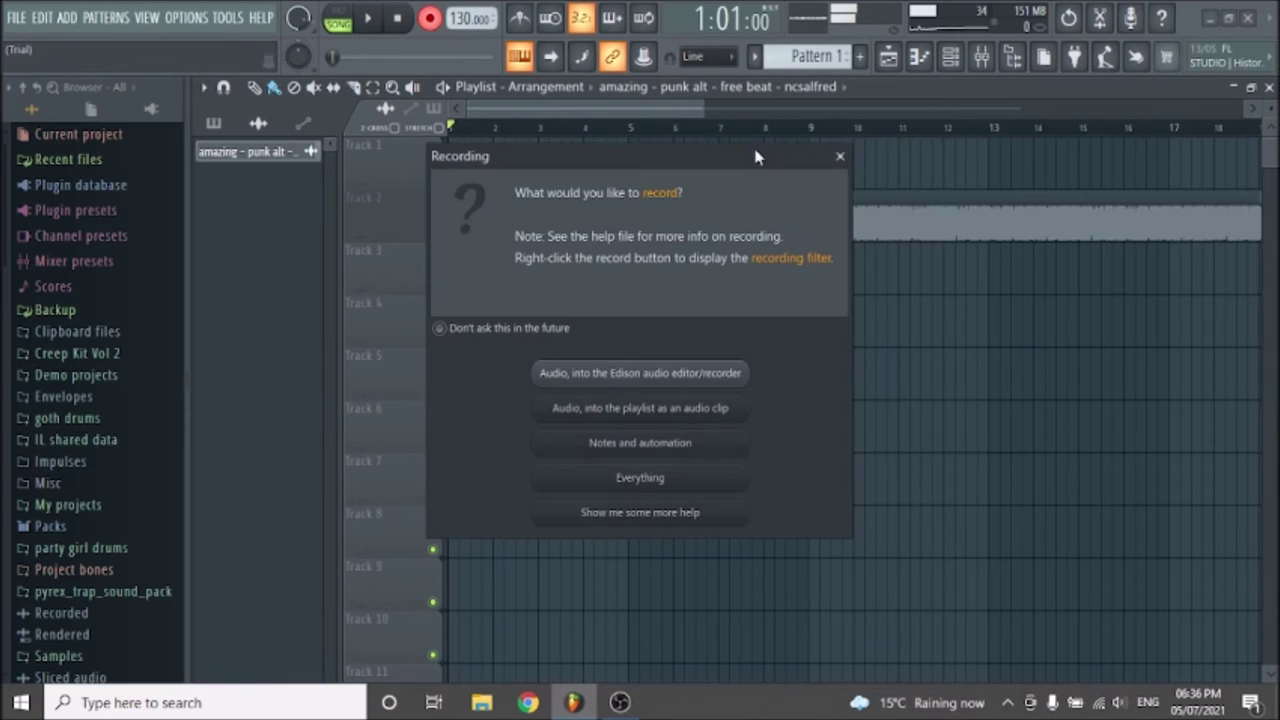
left_click(839, 157)
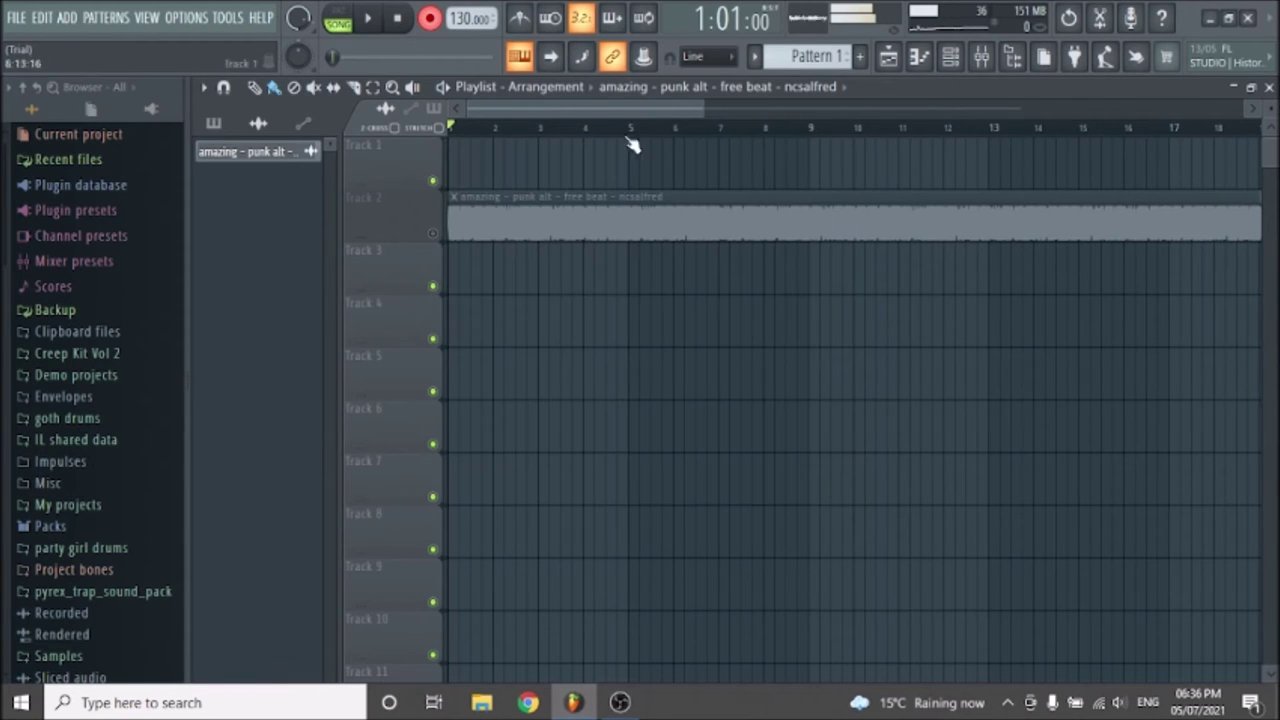
left_click(368, 19)
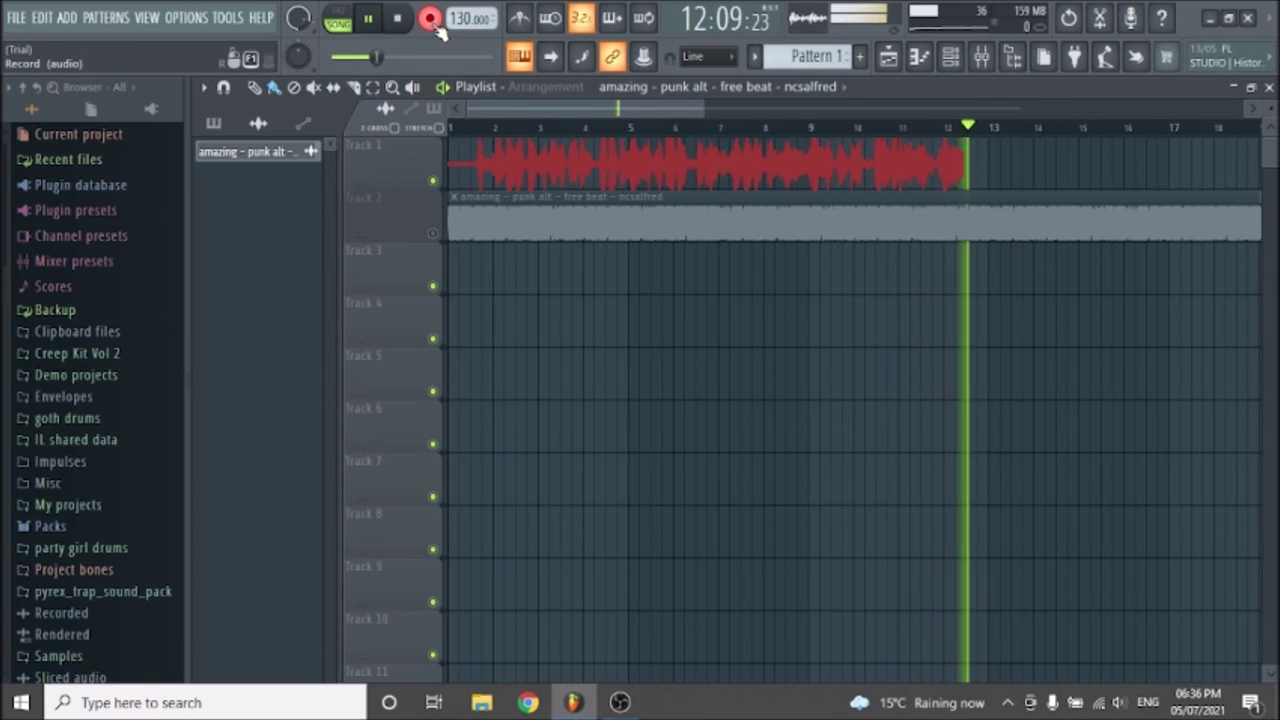
left_click(400, 24)
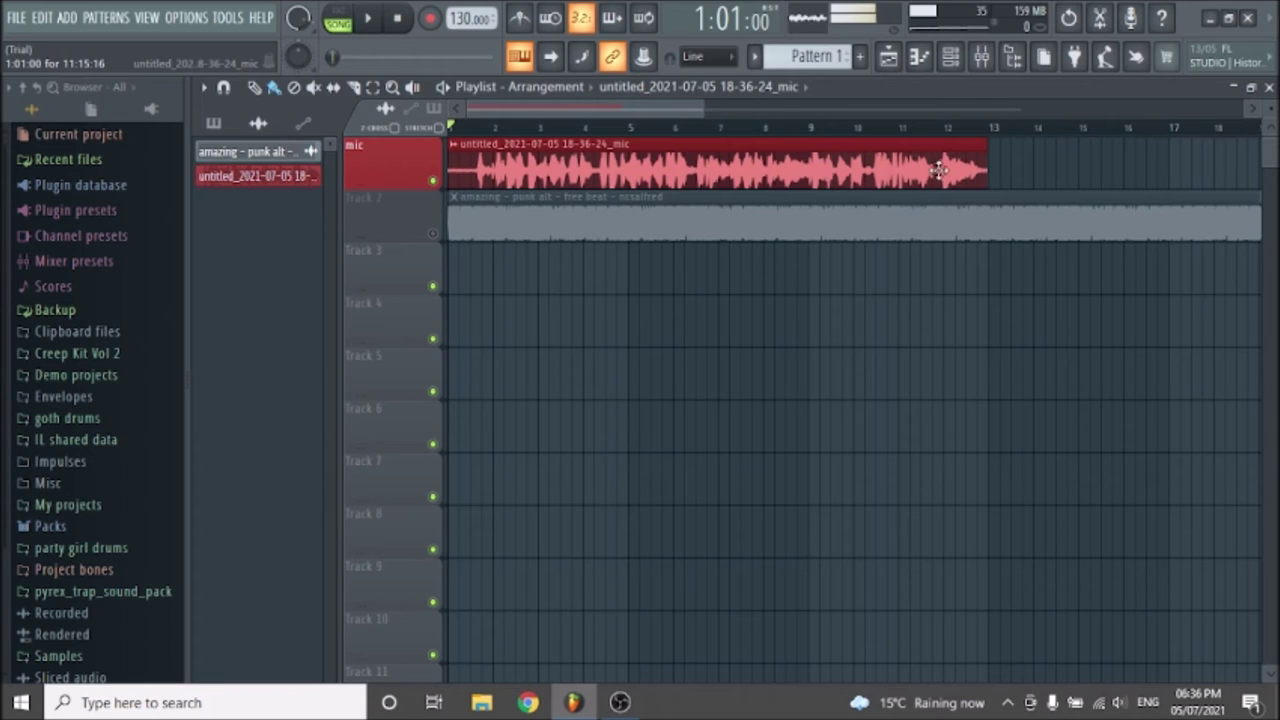
- Trim the recorded take's start, move it to bar 1, and paint a copy on Track 3
left_click_drag(449, 161, 471, 161)
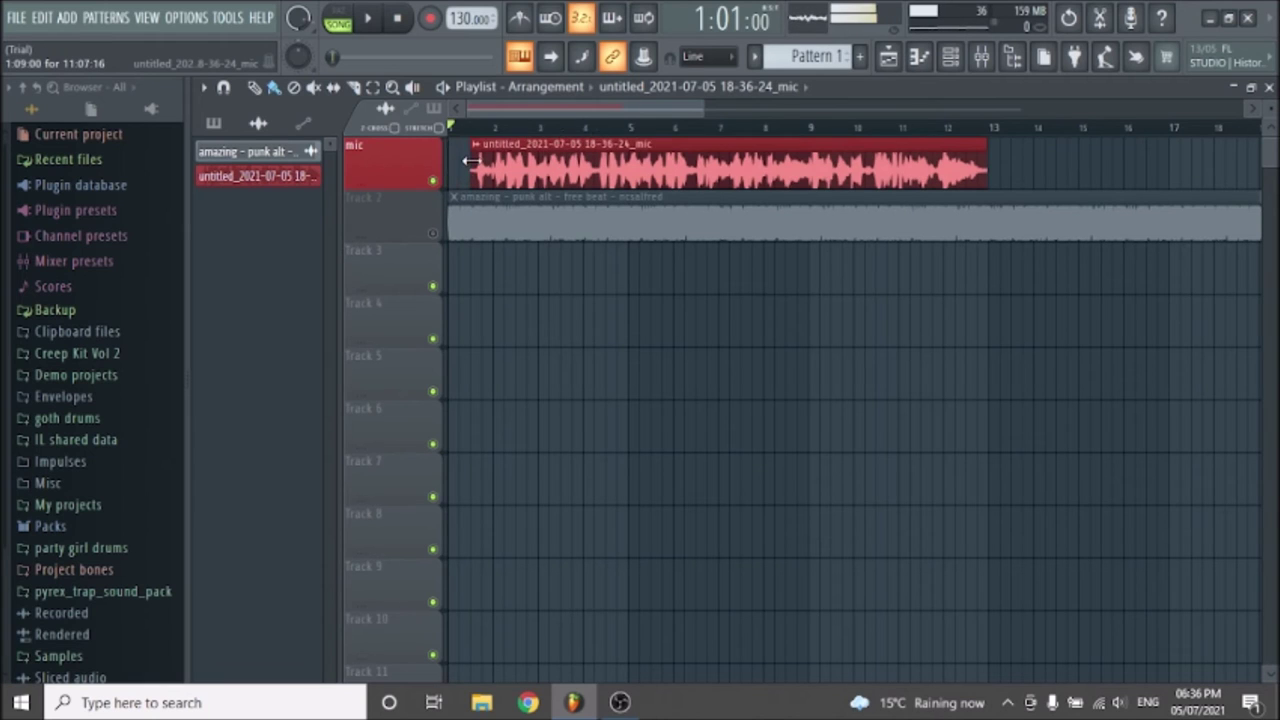
left_click_drag(585, 168, 563, 168)
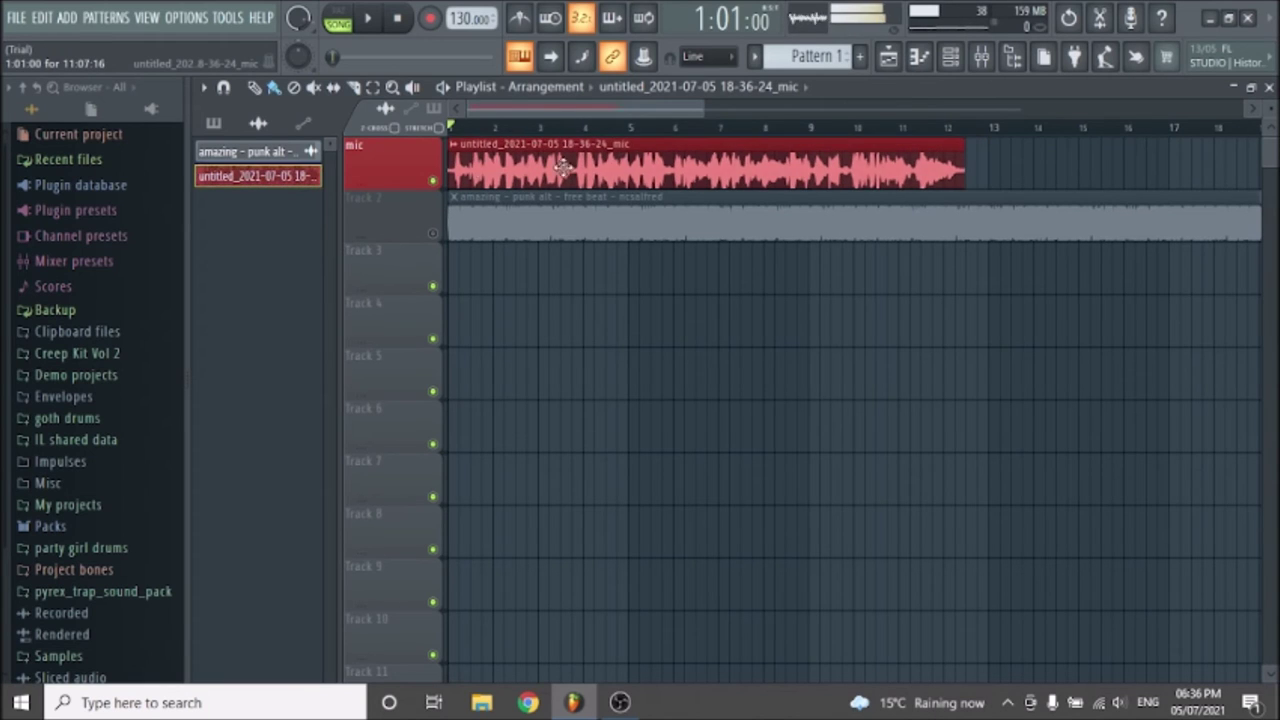
left_click(455, 266)
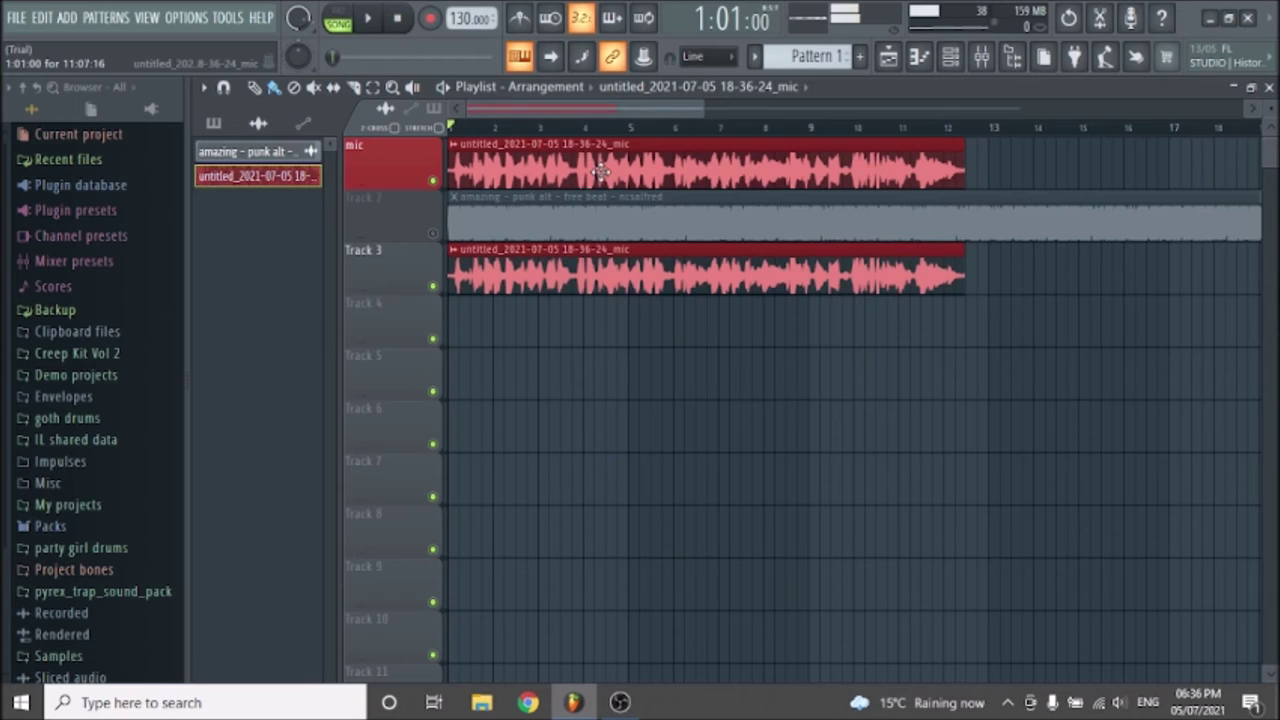
- Open the clip's channel settings, then show the mixer and open the mic insert's input list
double_click(692, 172)
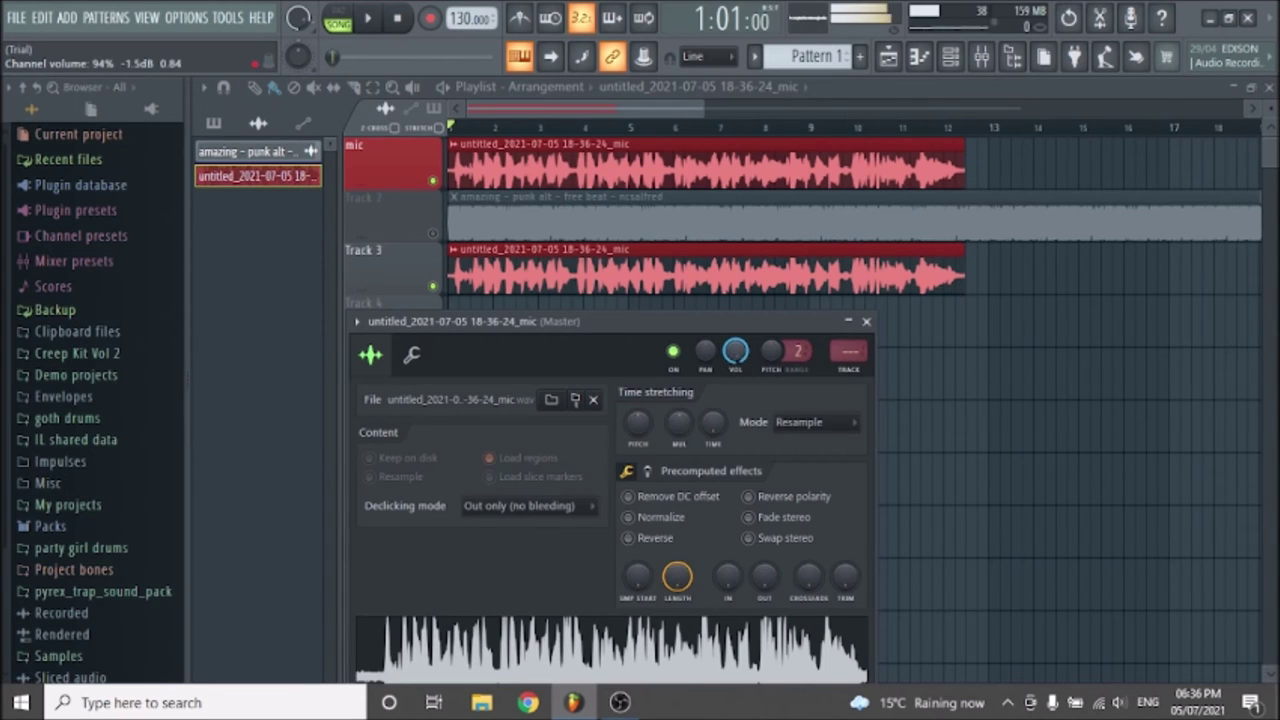
left_click(150, 20)
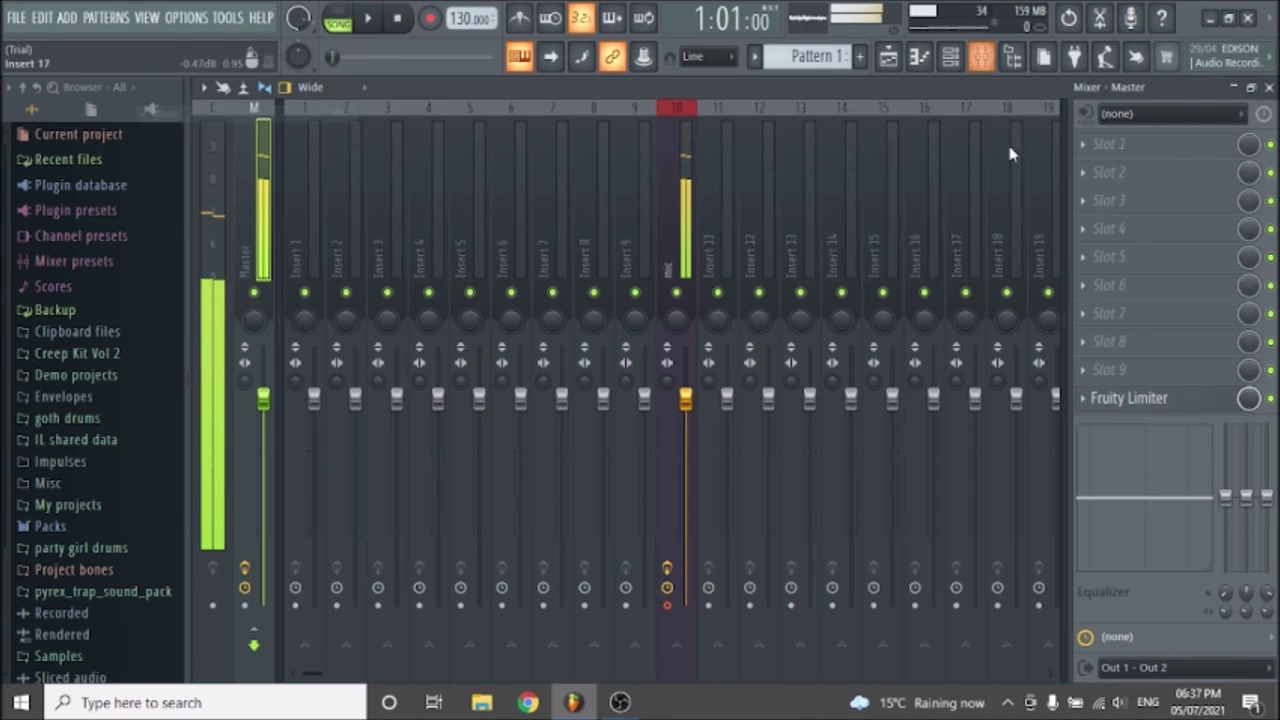
left_click(175, 115)
left_click(686, 180)
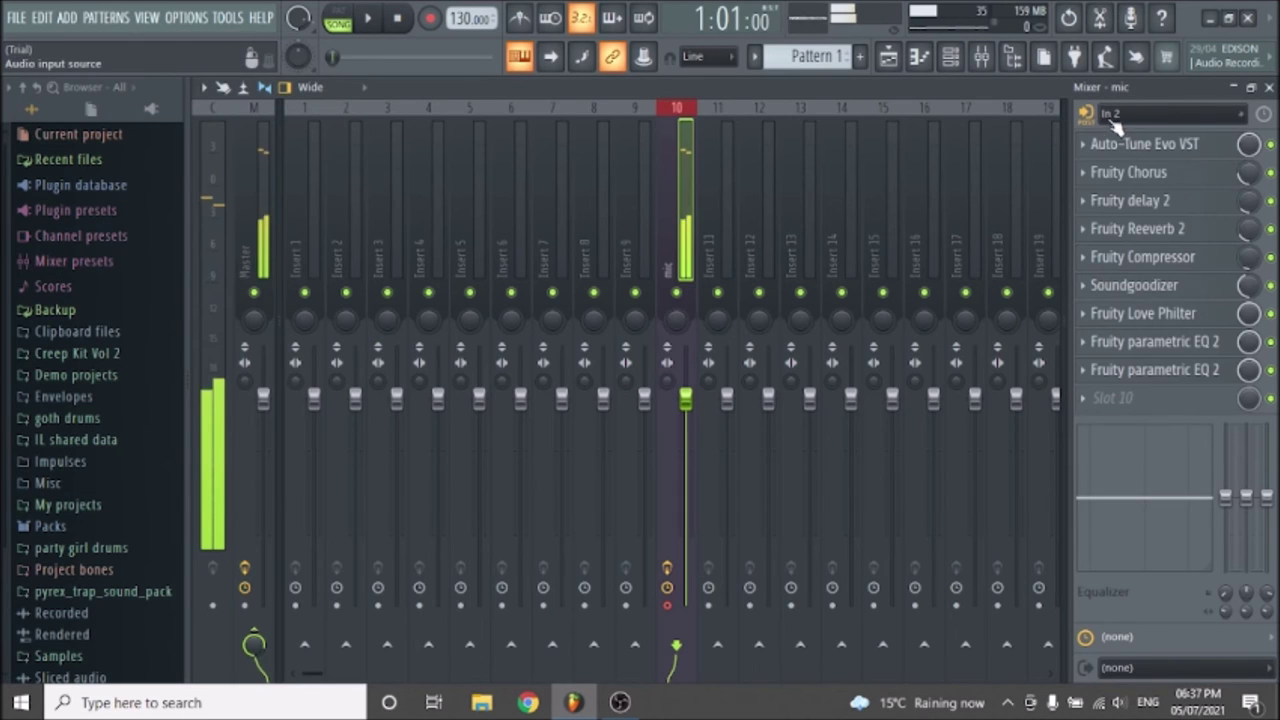
left_click(1170, 113)
- Set the mic insert's input to none, then unmute the Track 2 beat and play from the start
left_click(1122, 226)
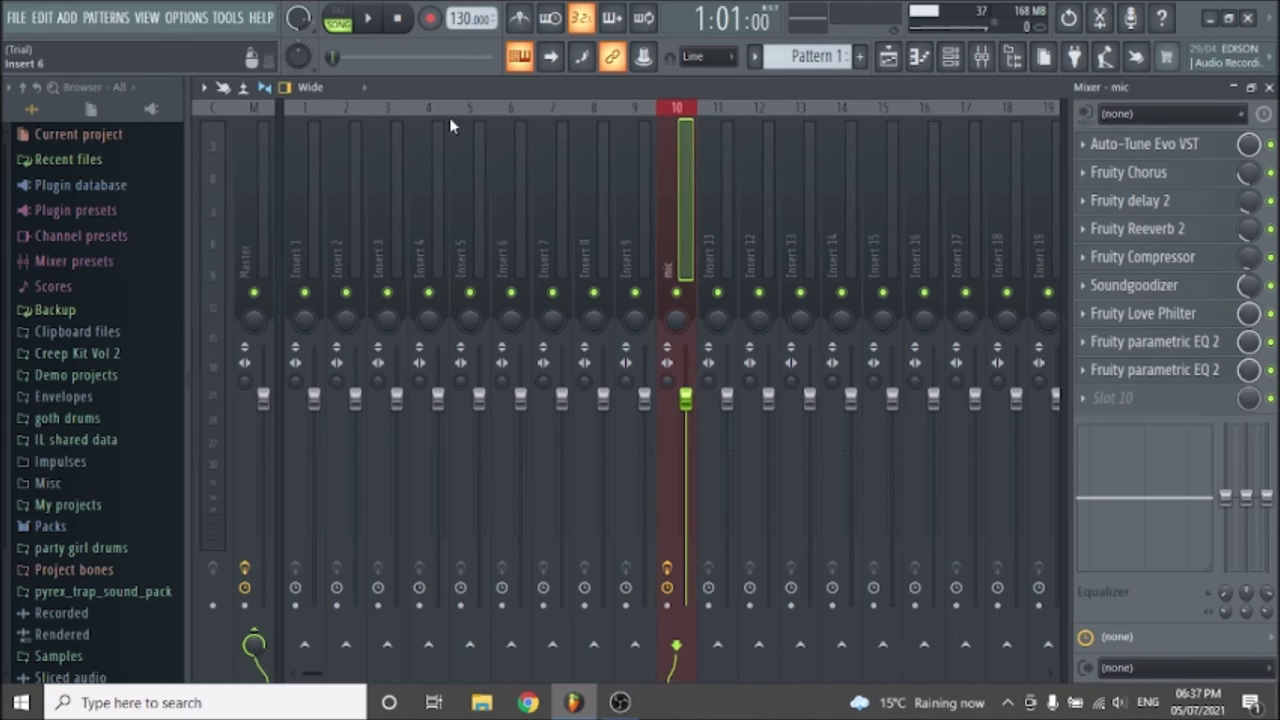
left_click(148, 18)
left_click(160, 57)
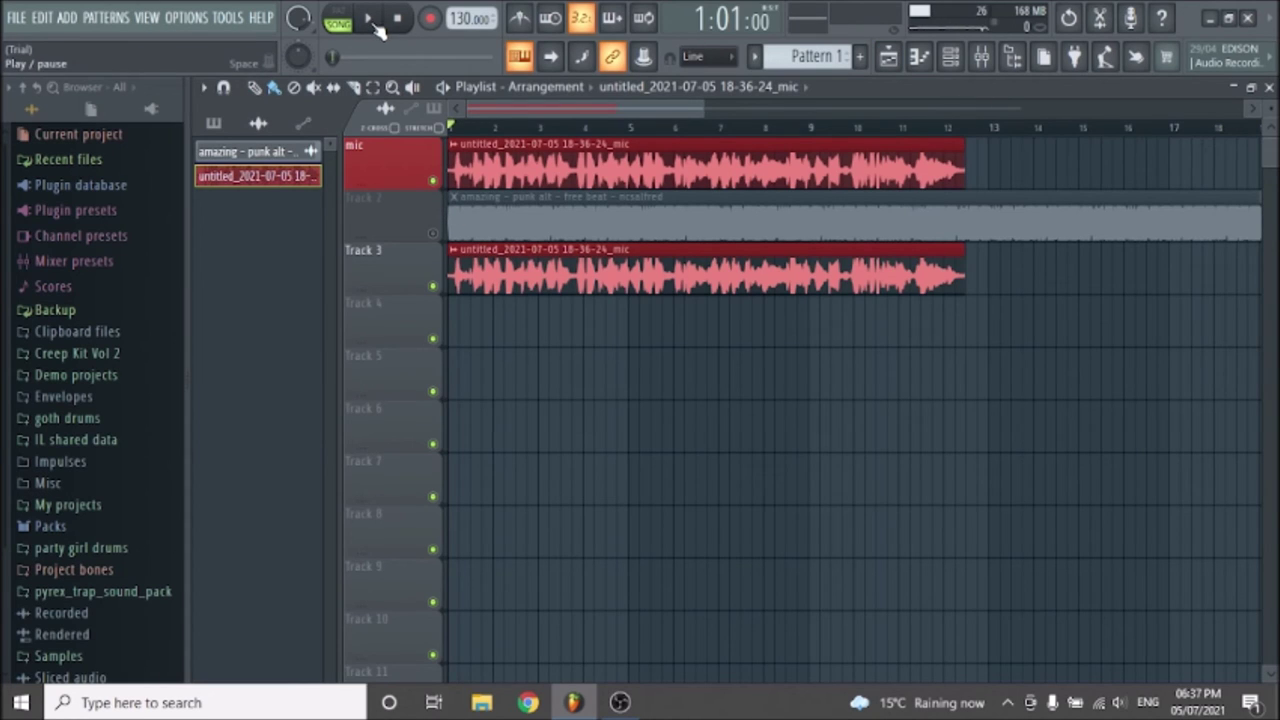
left_click(436, 235)
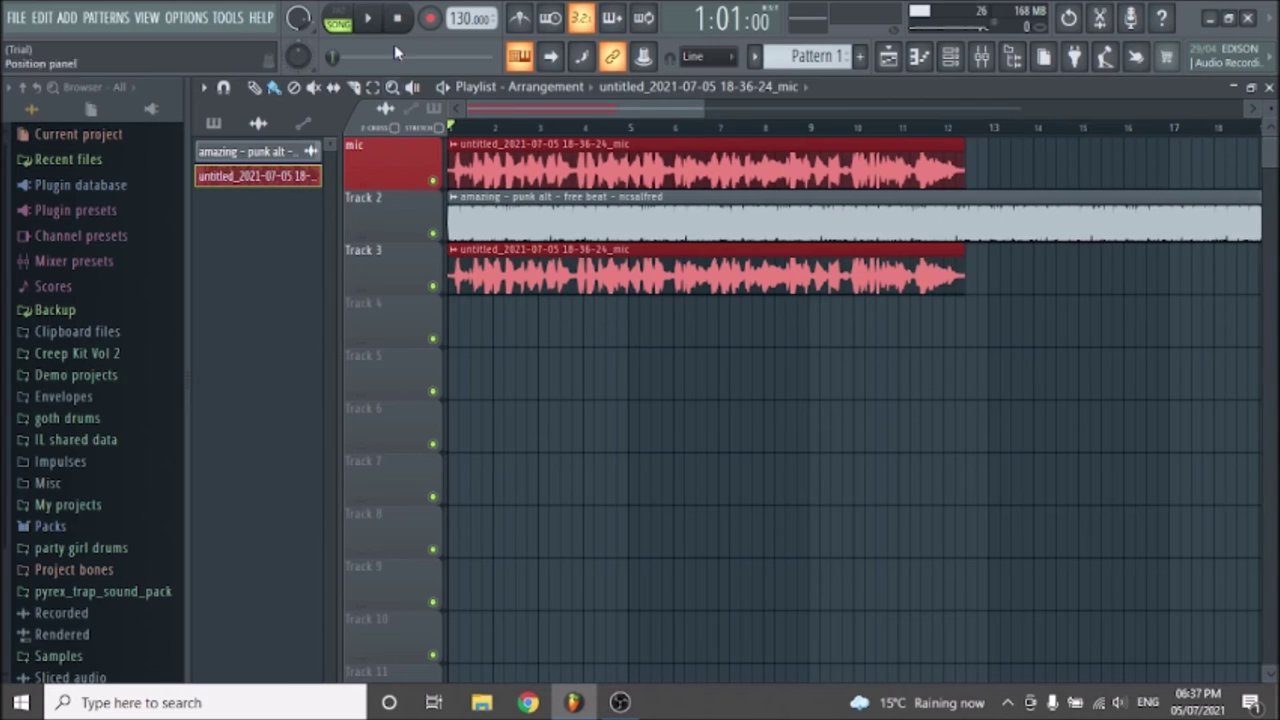
left_click(370, 20)
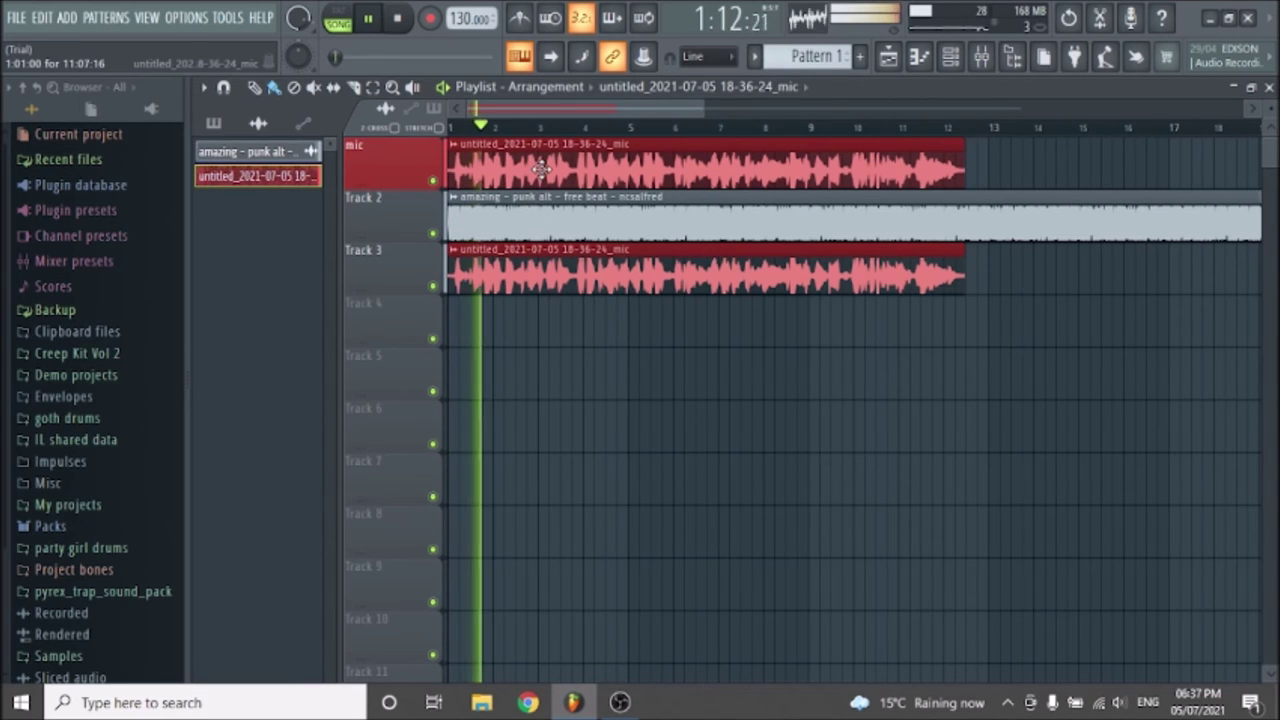
- Check the channel settings of the mic take, beat clip and Track 3 copy, then stop playback
double_click(540, 168)
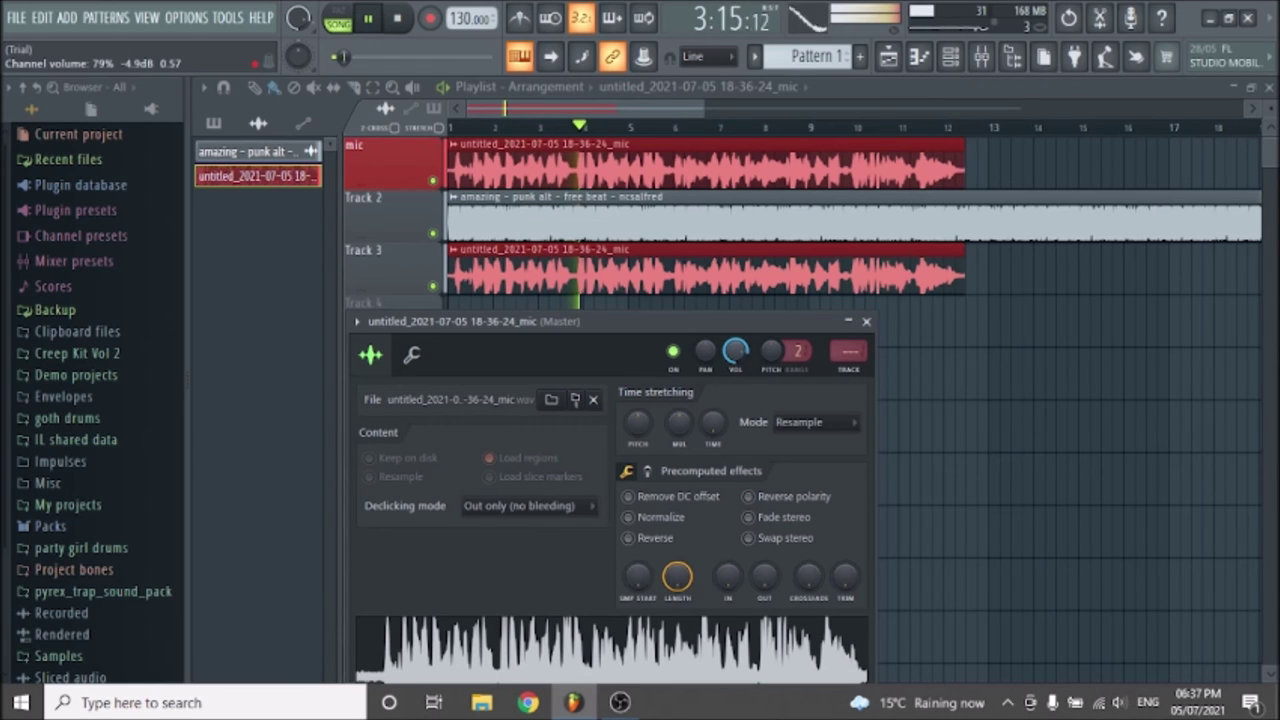
left_click(866, 321)
double_click(676, 232)
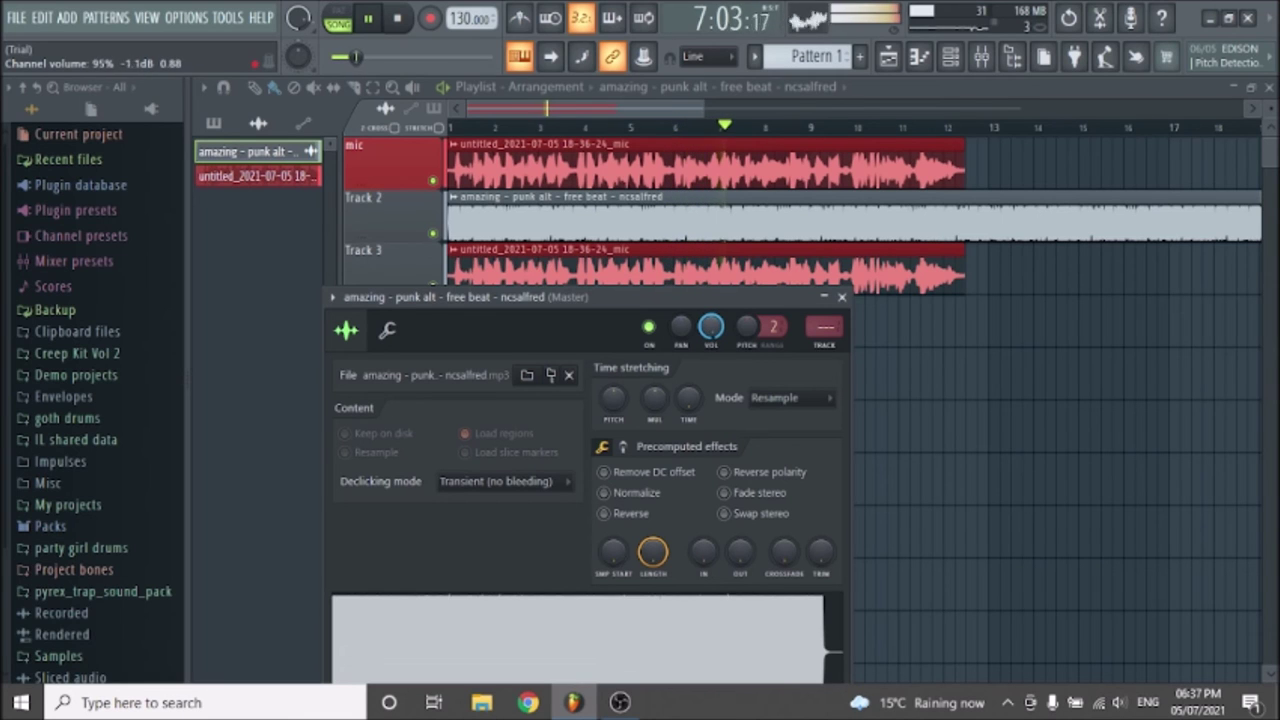
left_click(842, 297)
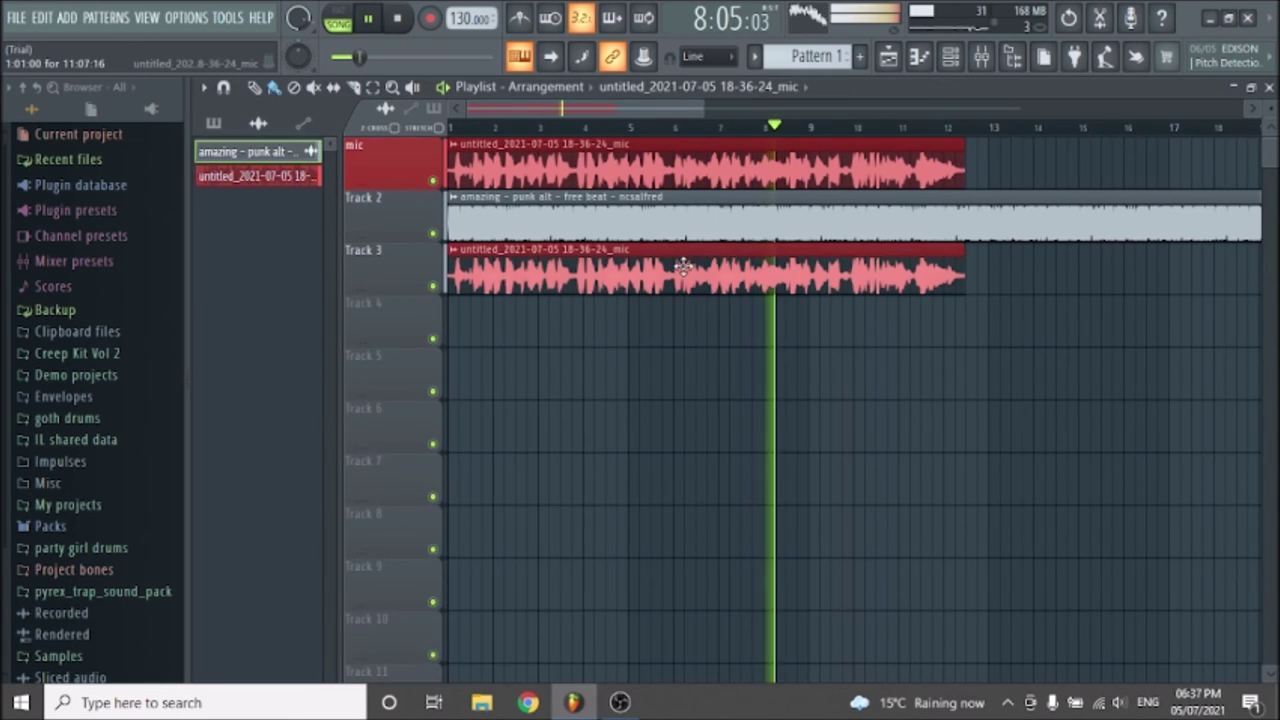
double_click(725, 268)
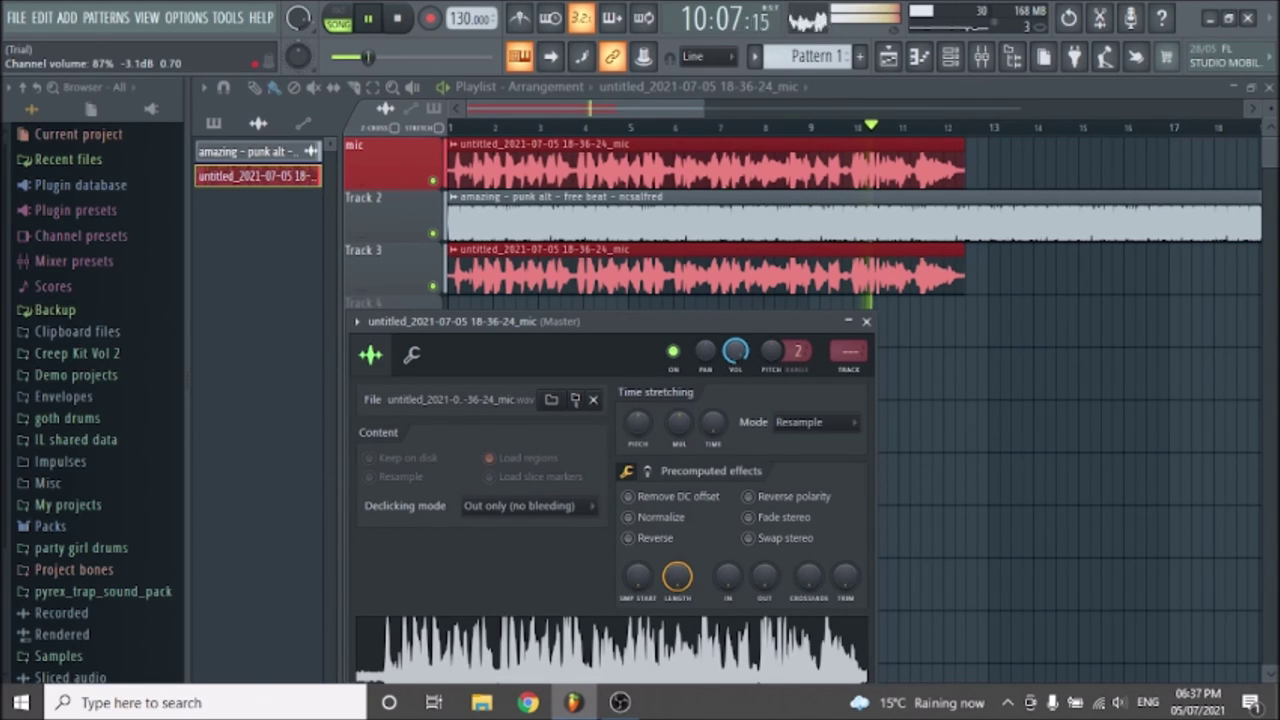
scroll(735, 350, "up", 2)
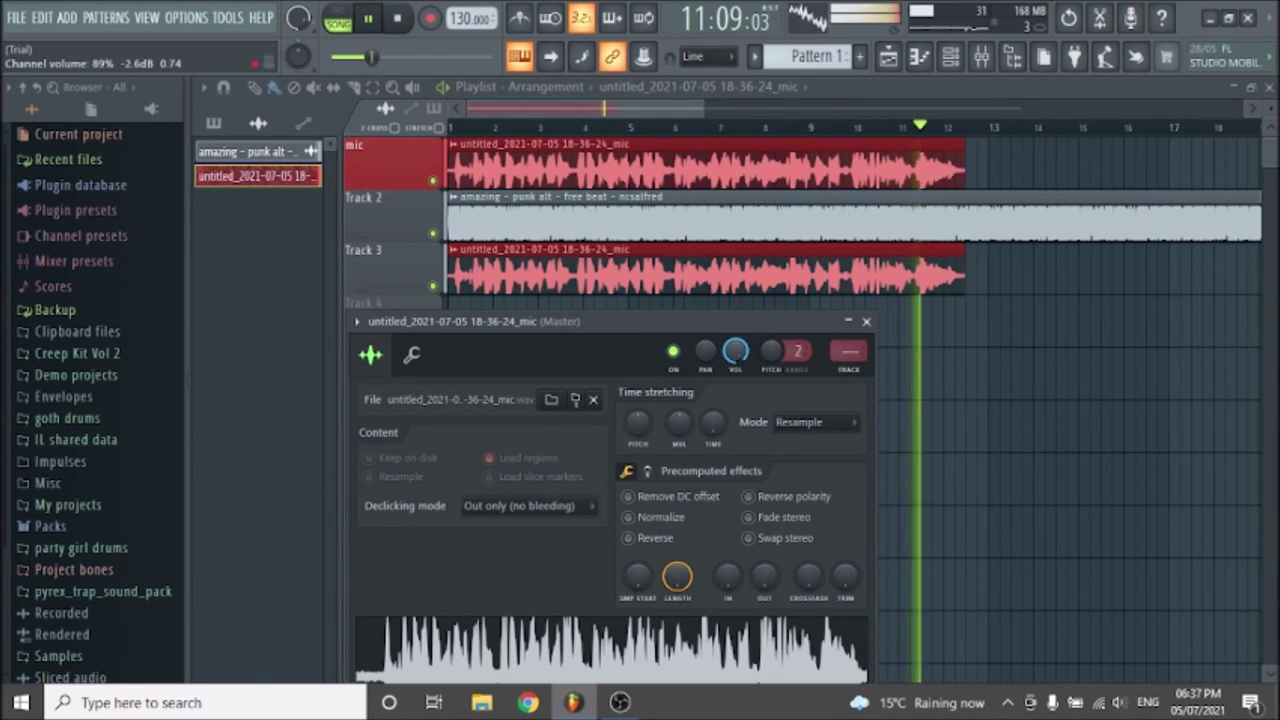
scroll(736, 352, "down", 4)
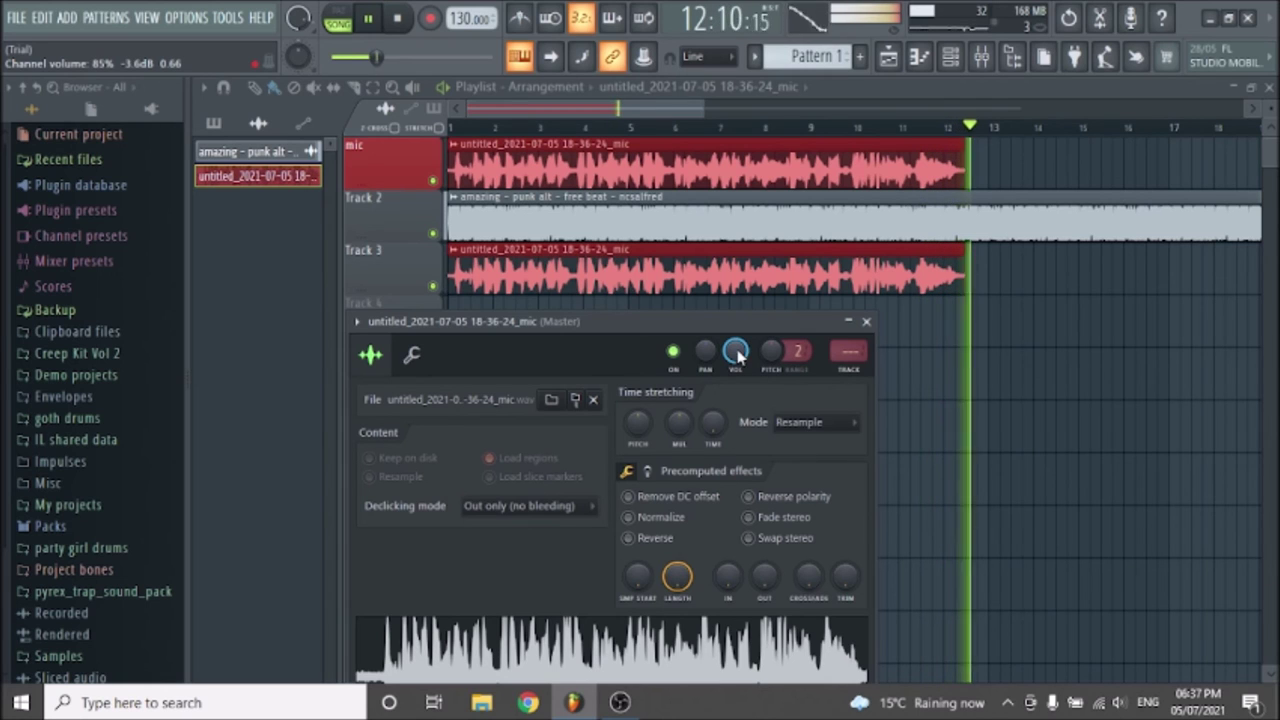
left_click(866, 321)
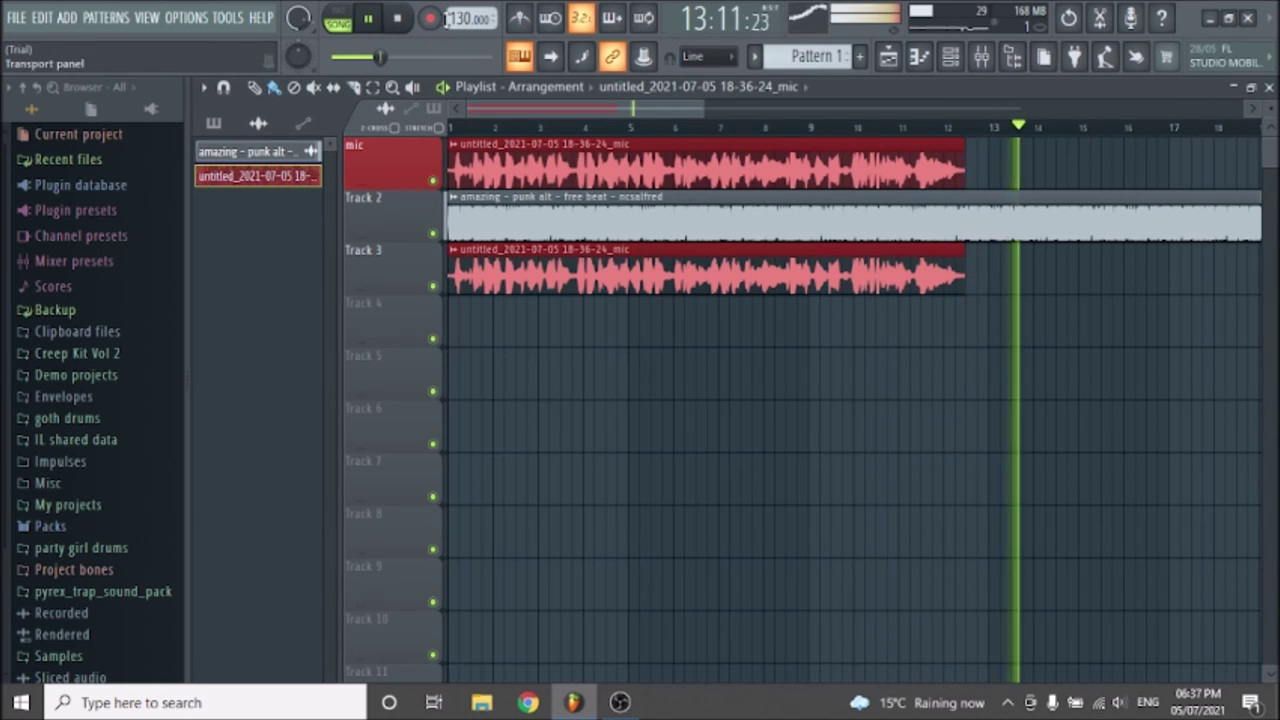
key("space")
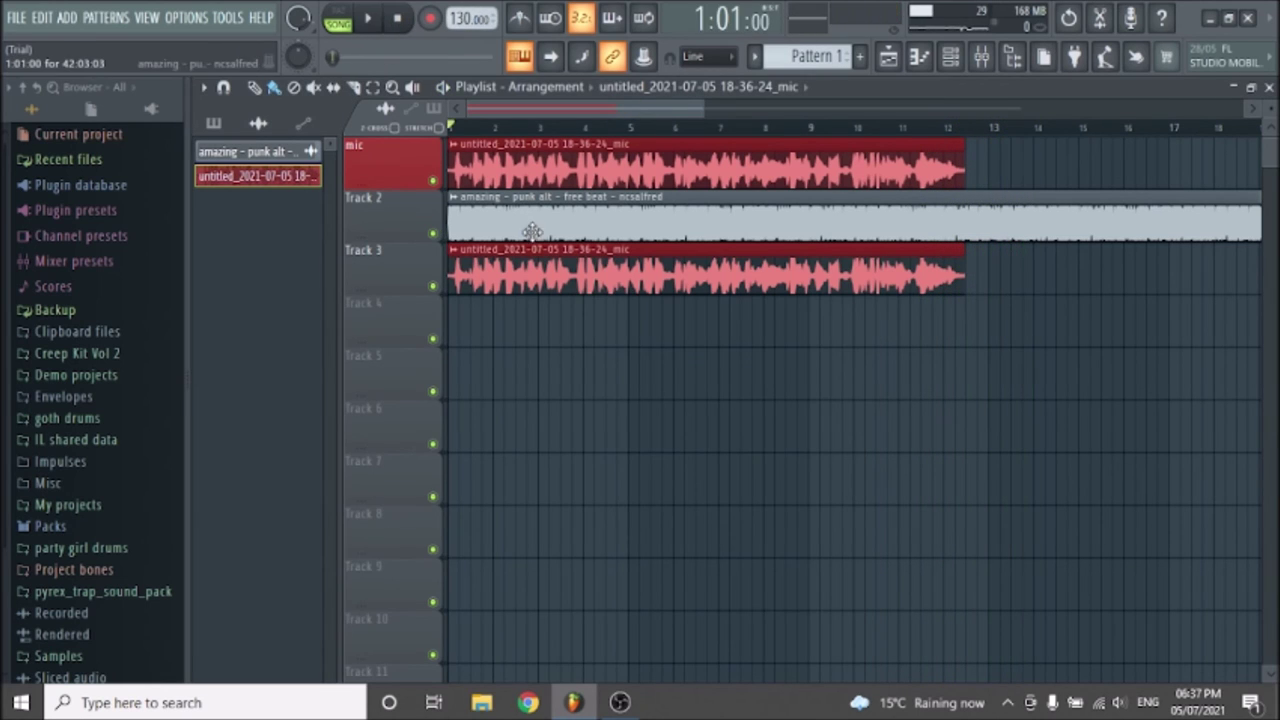
- Route the mic mixer insert's audio input to In 2 and return to the playlist
left_click(155, 20)
left_click(165, 108)
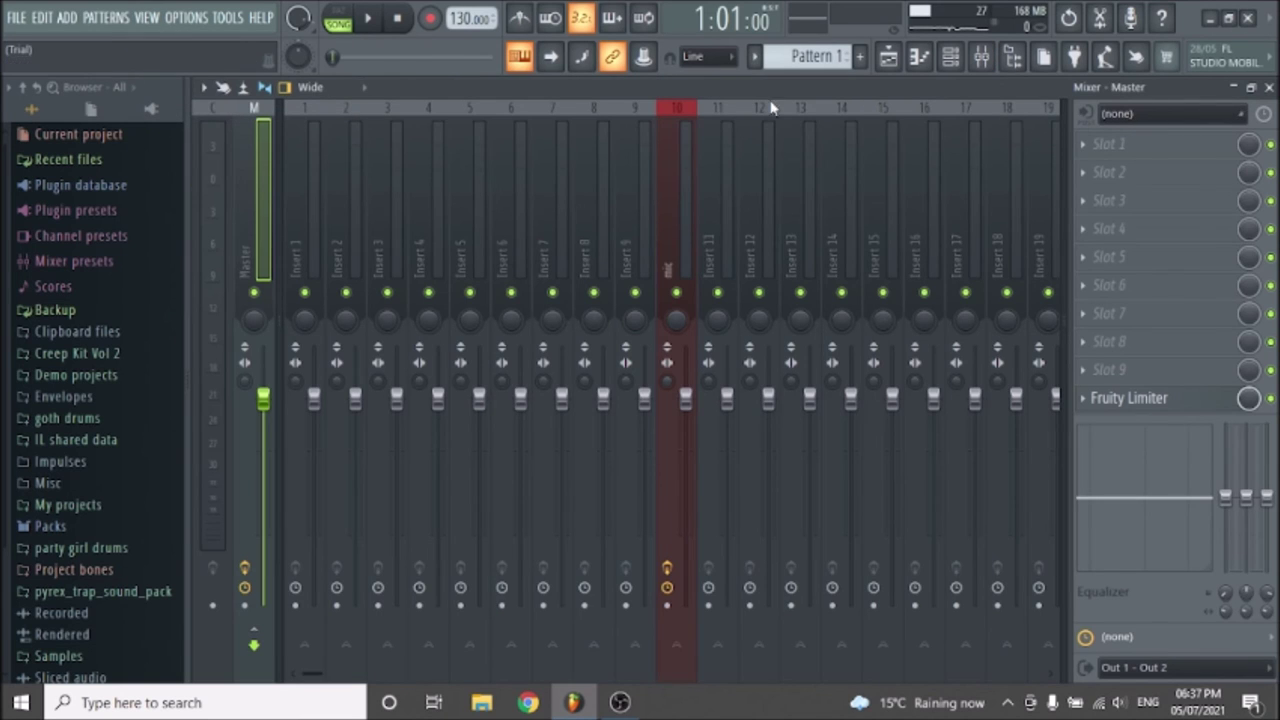
left_click(690, 146)
left_click(1170, 113)
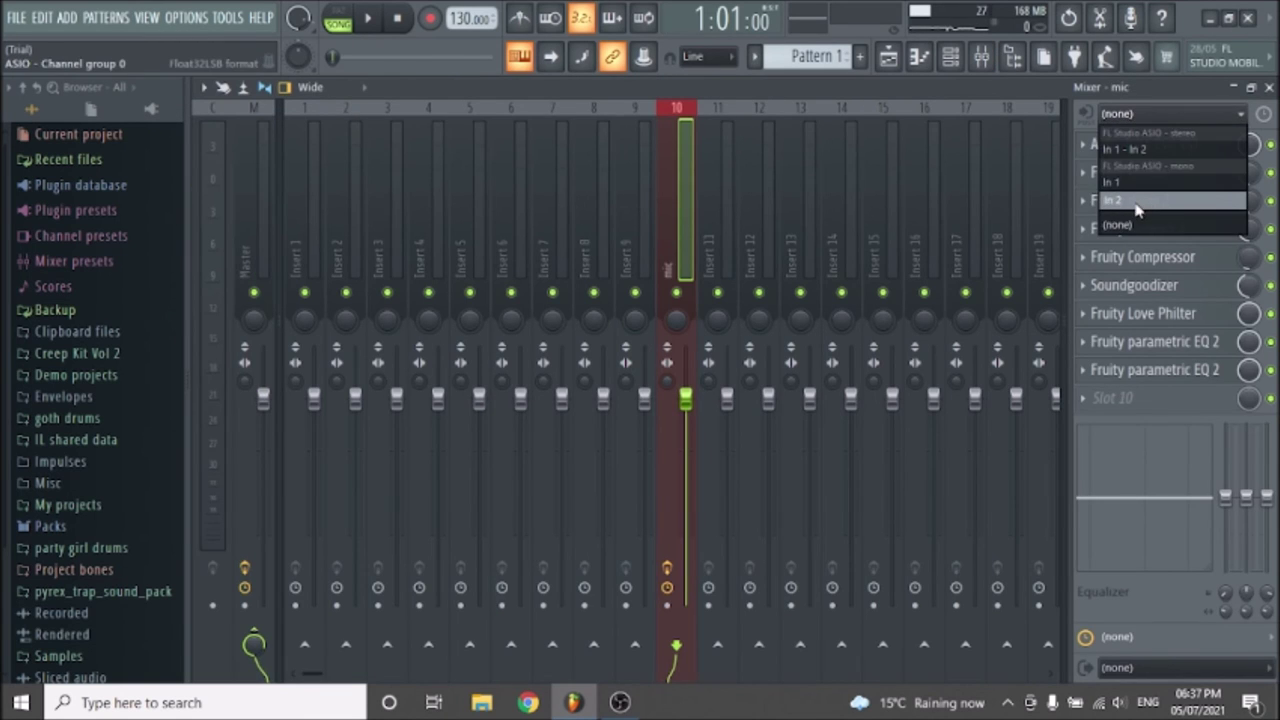
left_click(1134, 204)
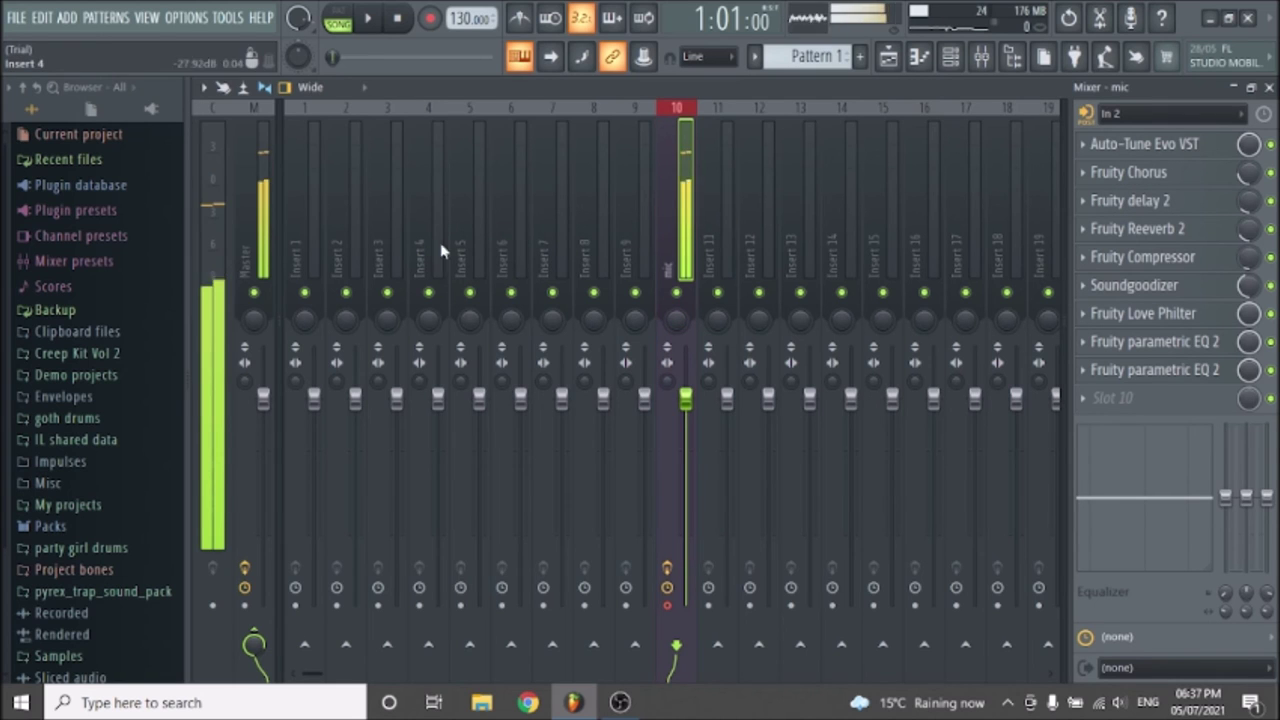
left_click(147, 17)
left_click(160, 60)
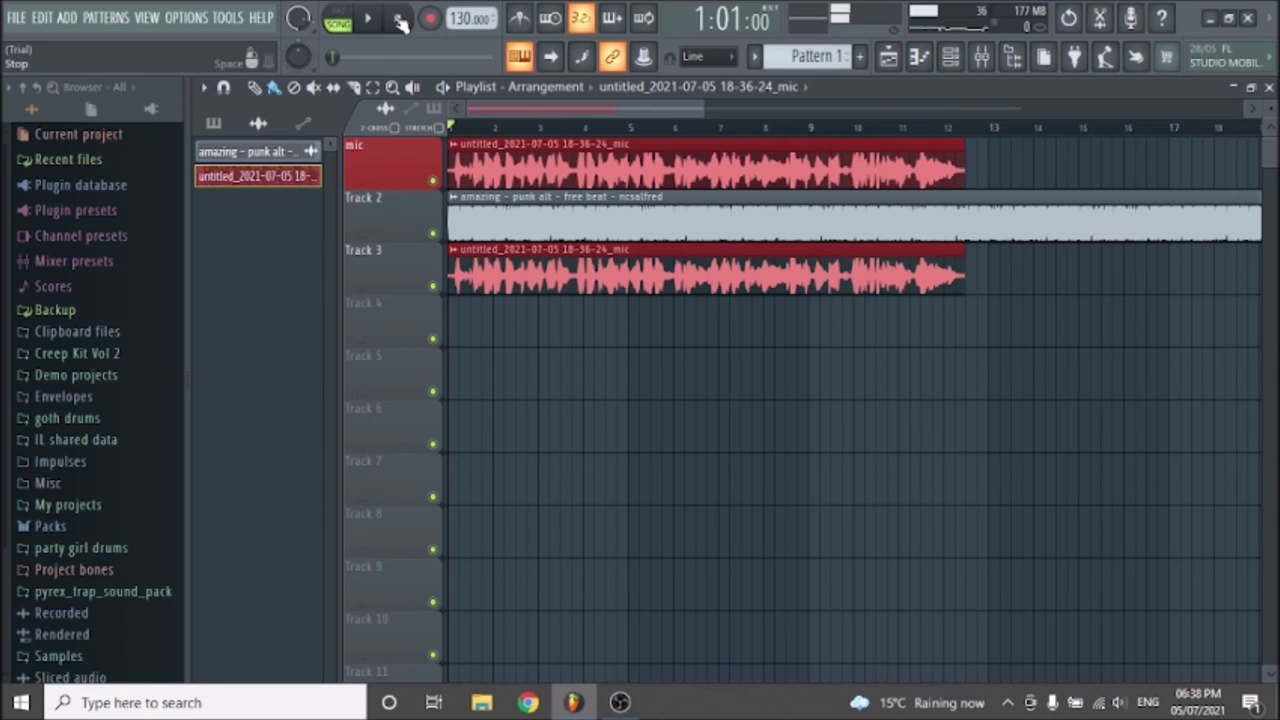
- Mute the mic vocal, Track 2 beat and Track 3 doubled vocal
left_click(432, 181)
left_click(432, 233)
left_click(432, 286)
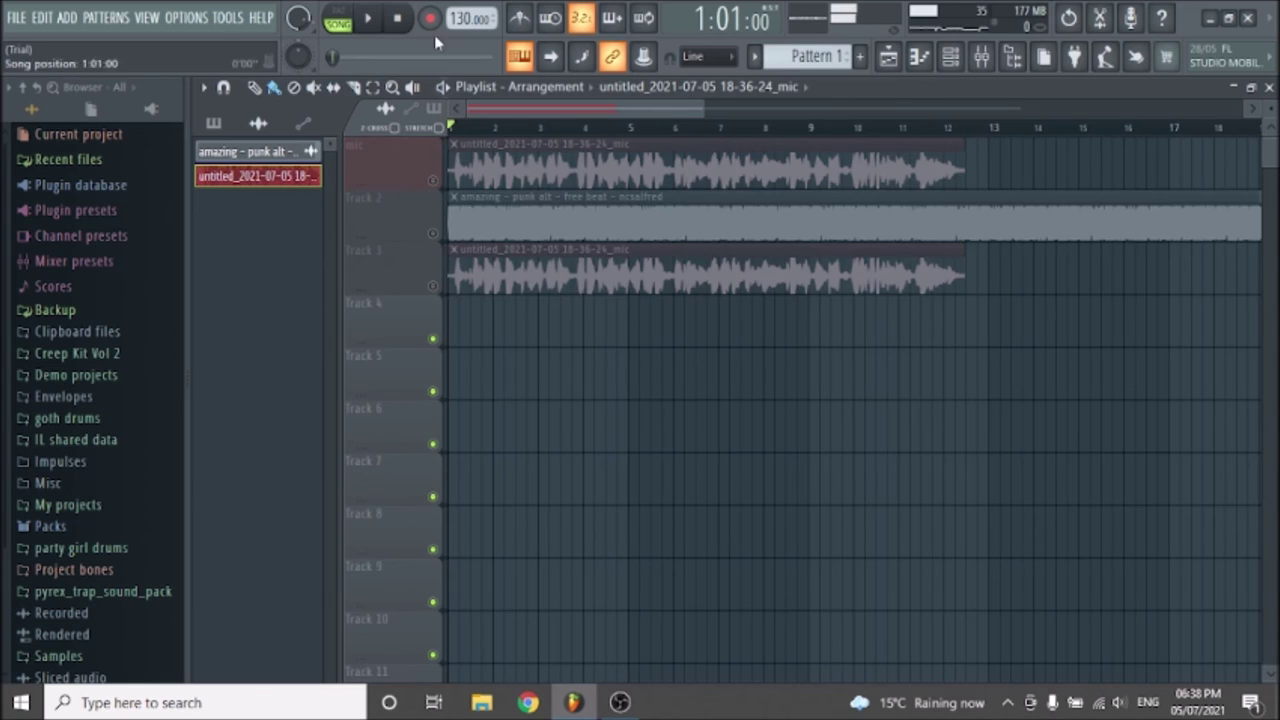
- Record a new ad-lib vocal take with a count-in onto Track 4
left_click(428, 19)
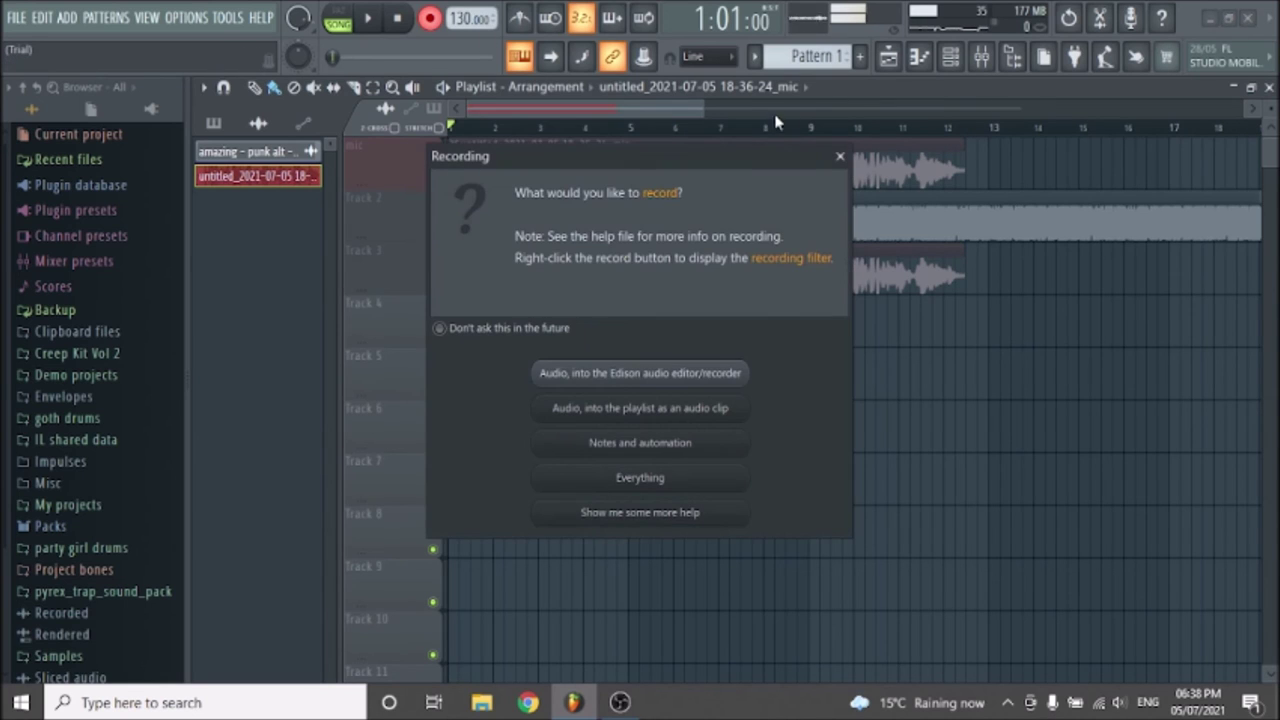
left_click(839, 158)
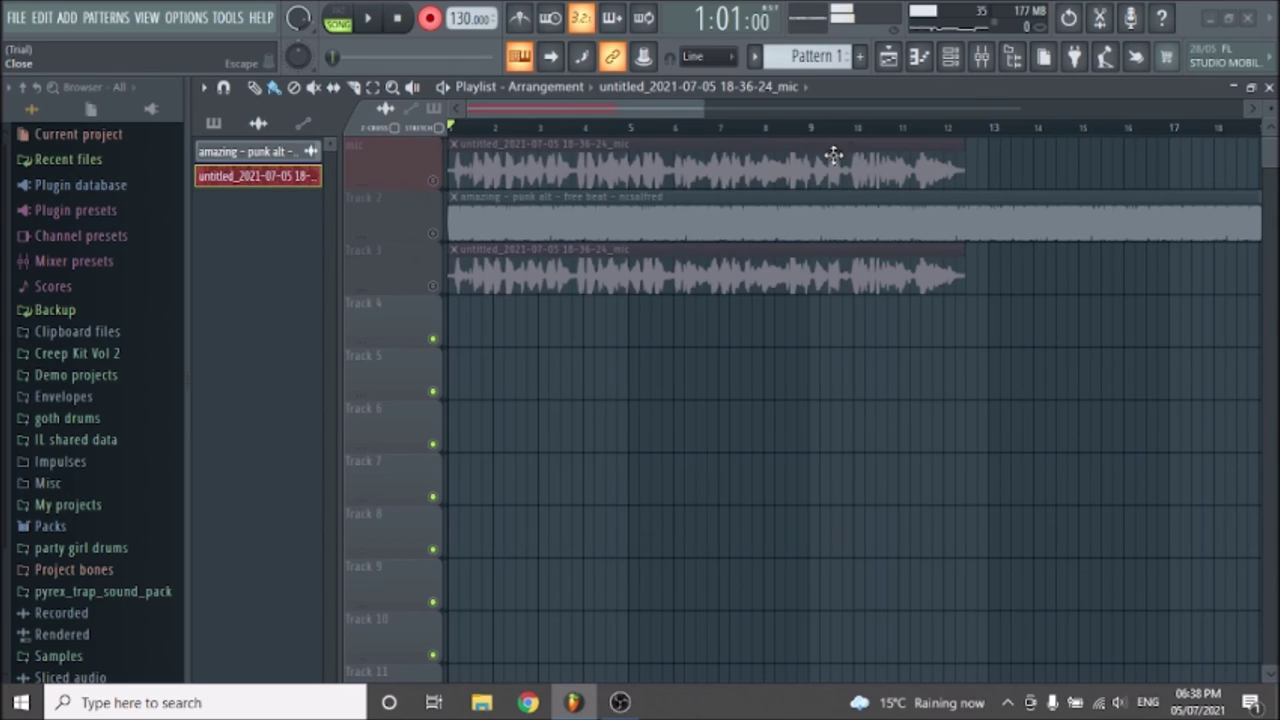
left_click(370, 19)
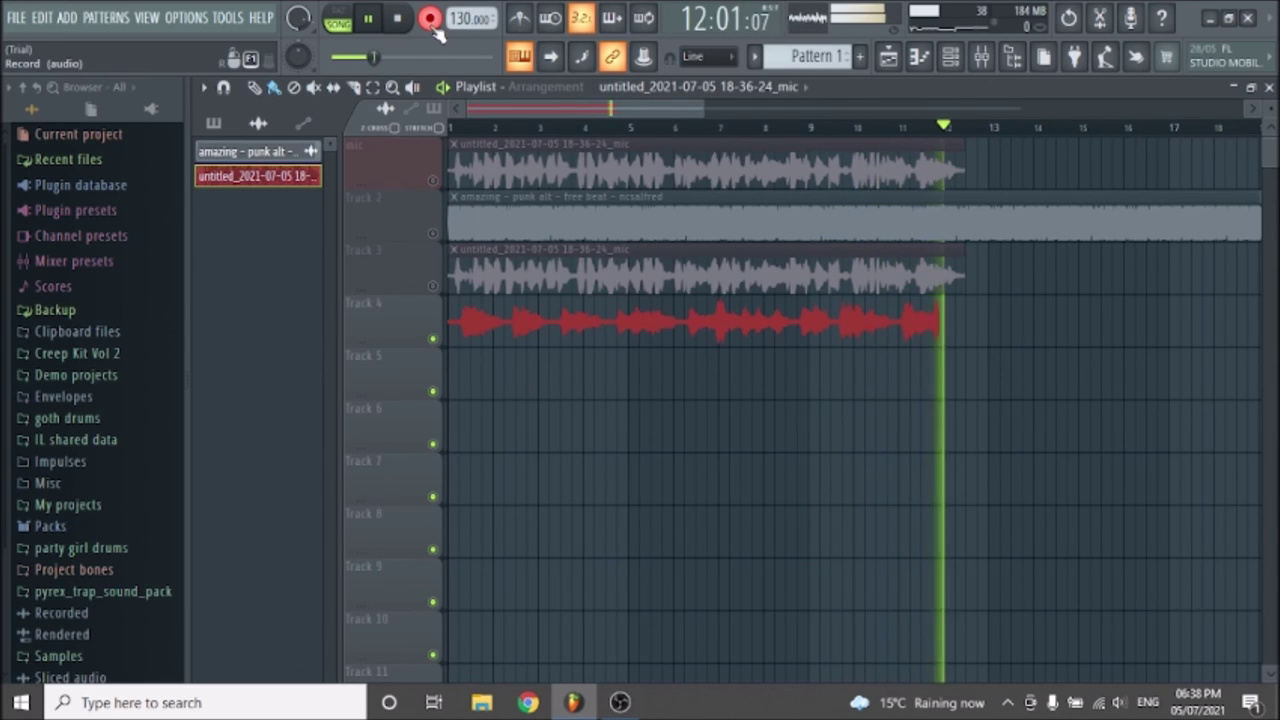
left_click(398, 19)
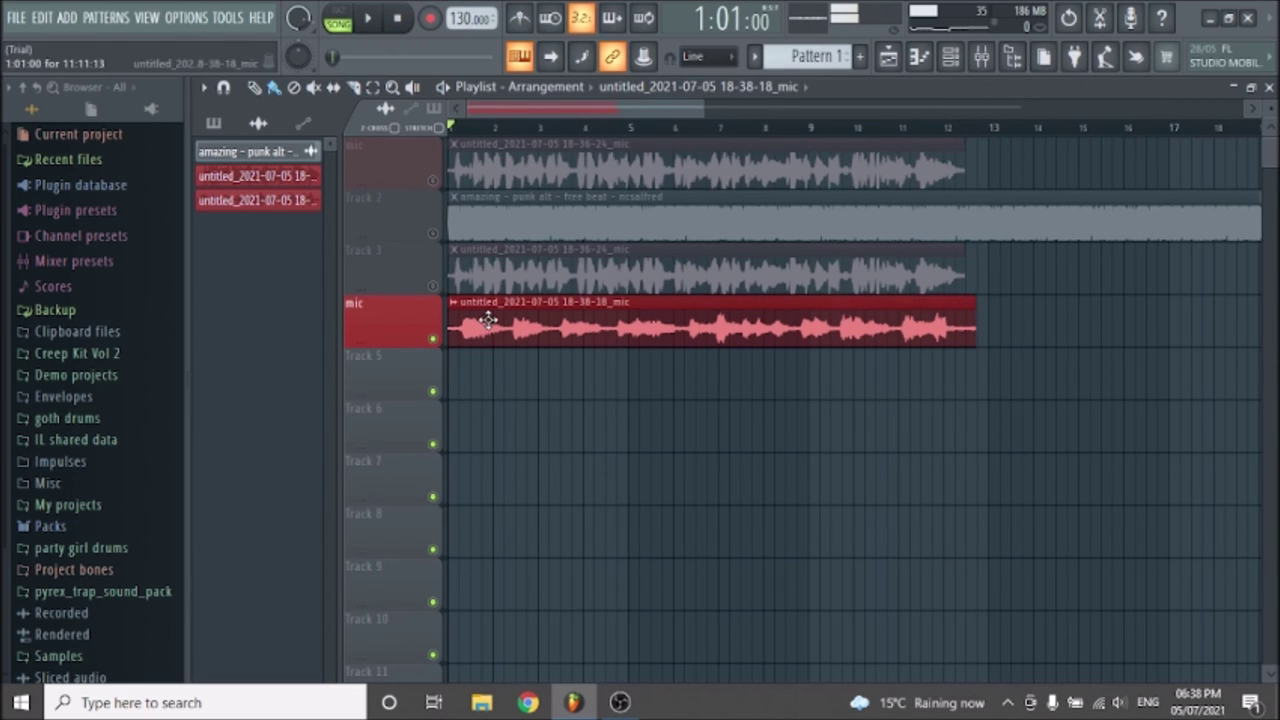
- Copy the ad-lib take onto Track 5 and check the mic channel's mixer input
left_click(456, 372)
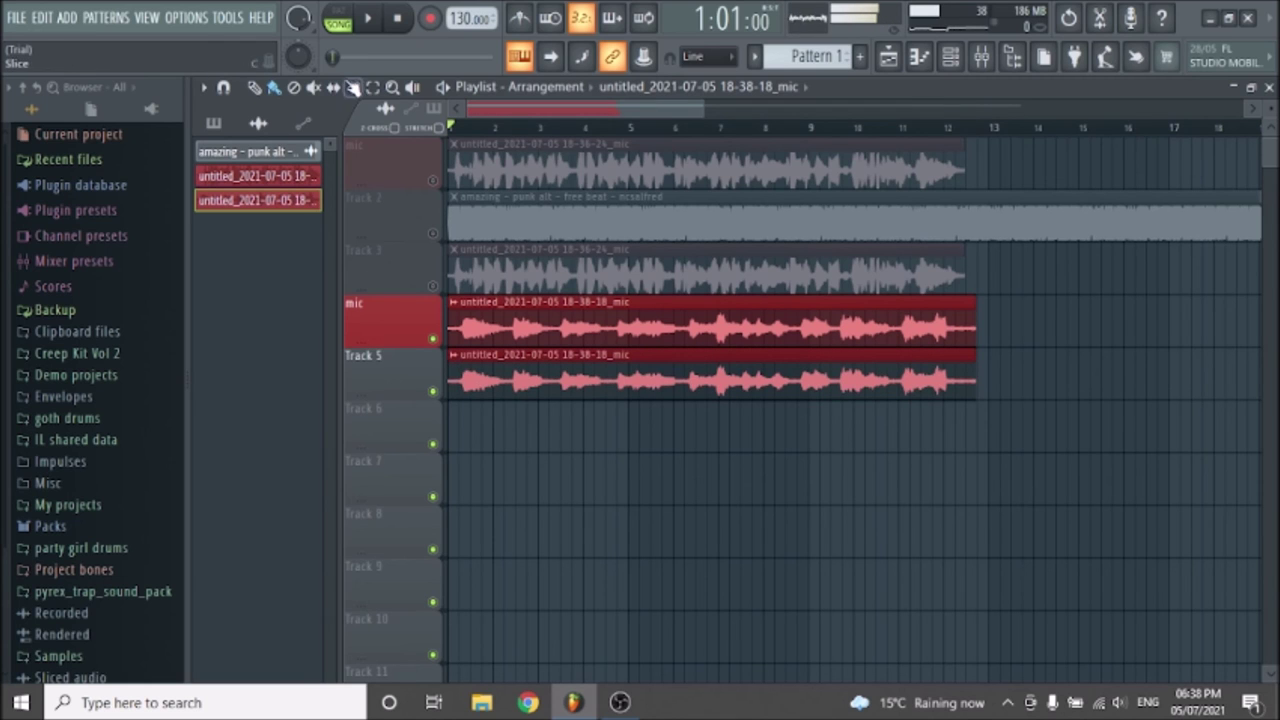
left_click(152, 17)
left_click(167, 119)
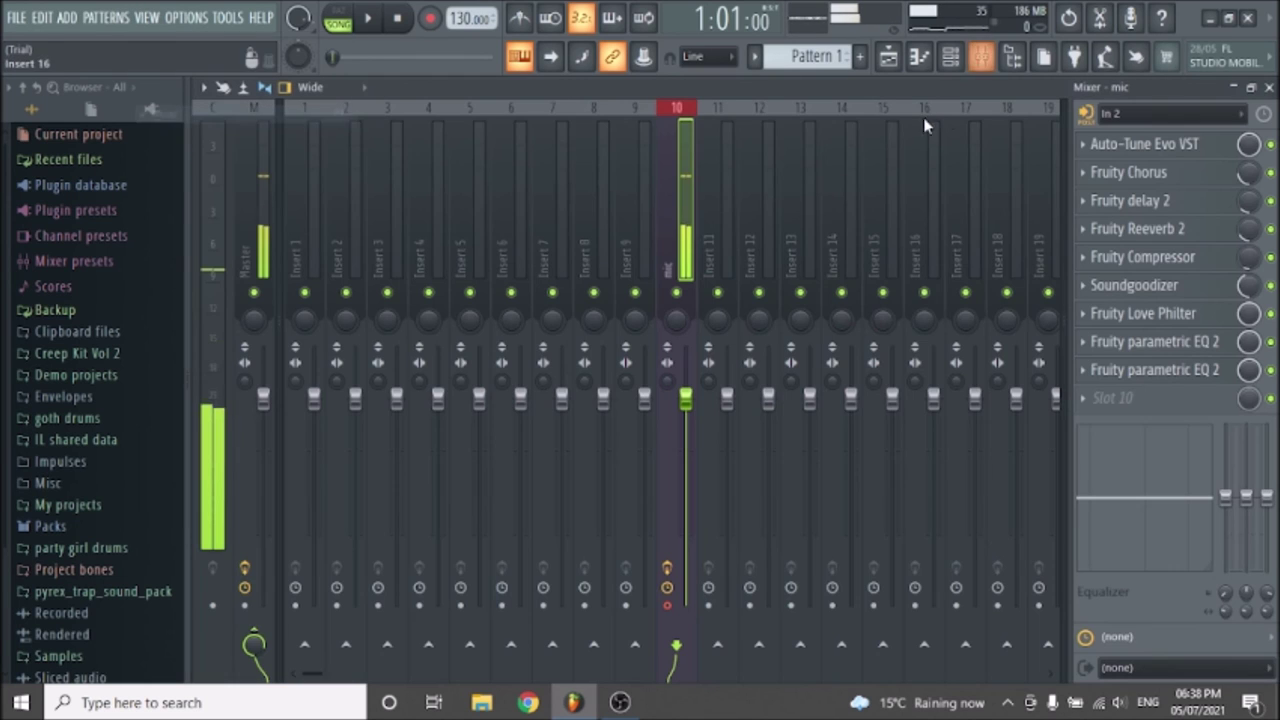
left_click(1110, 113)
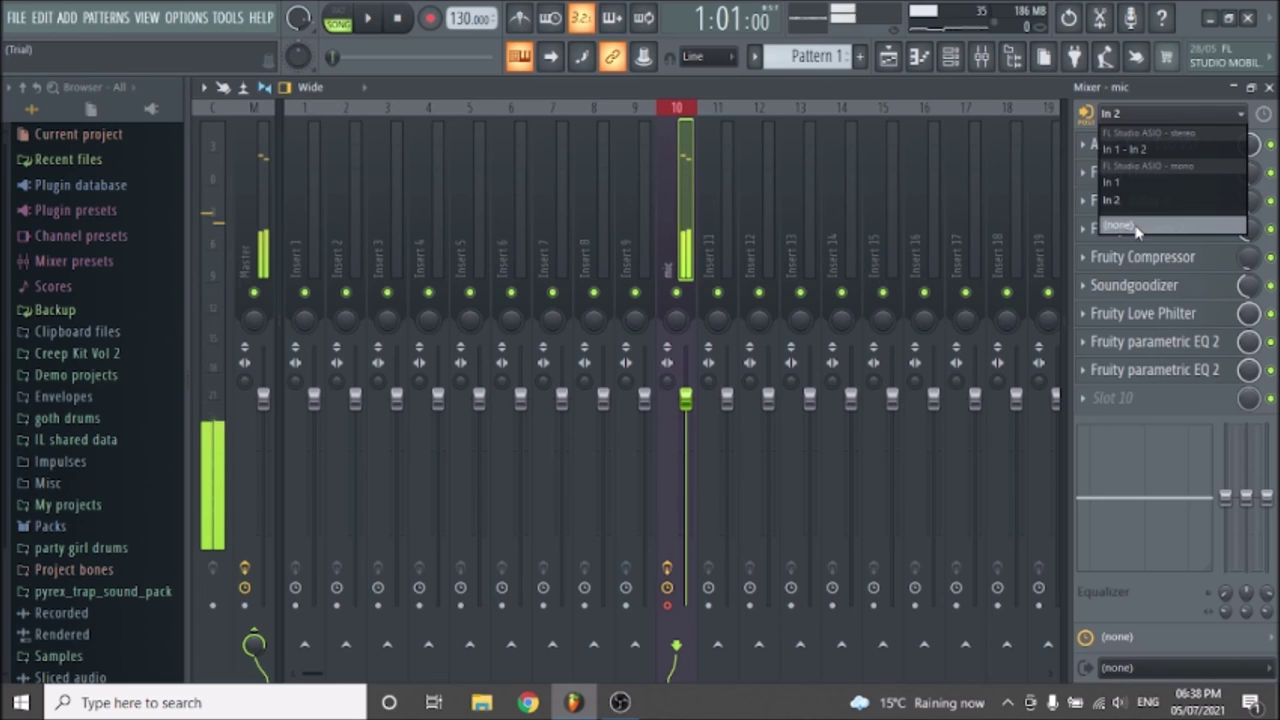
key("F5")
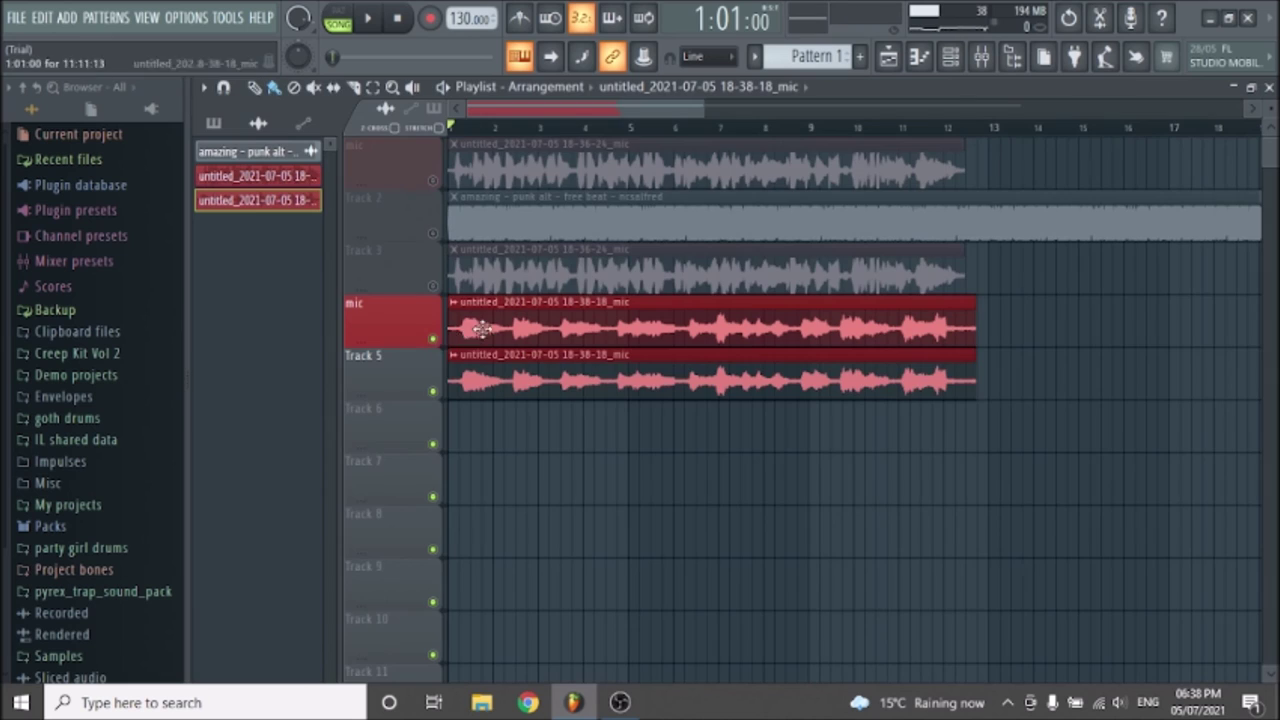
- Preview the doubled ad-lib takes, then unmute the mic vocal and Track 2 beat
left_click(381, 18)
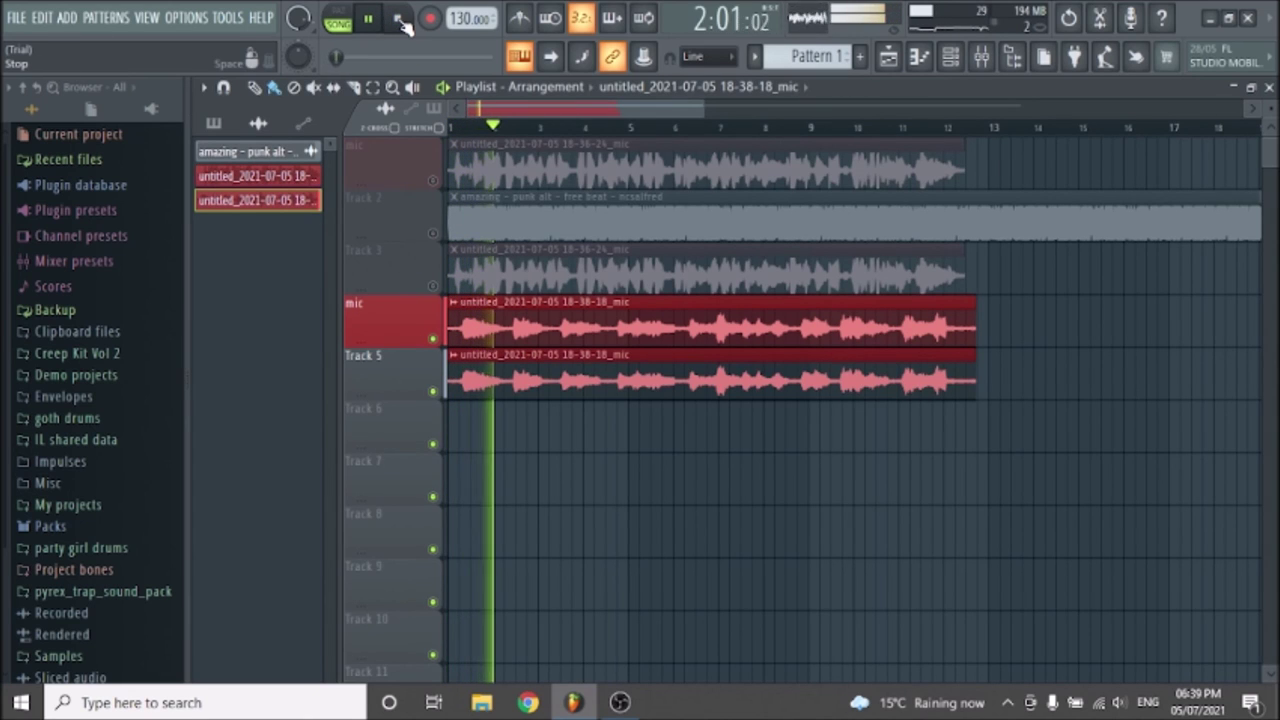
left_click(398, 19)
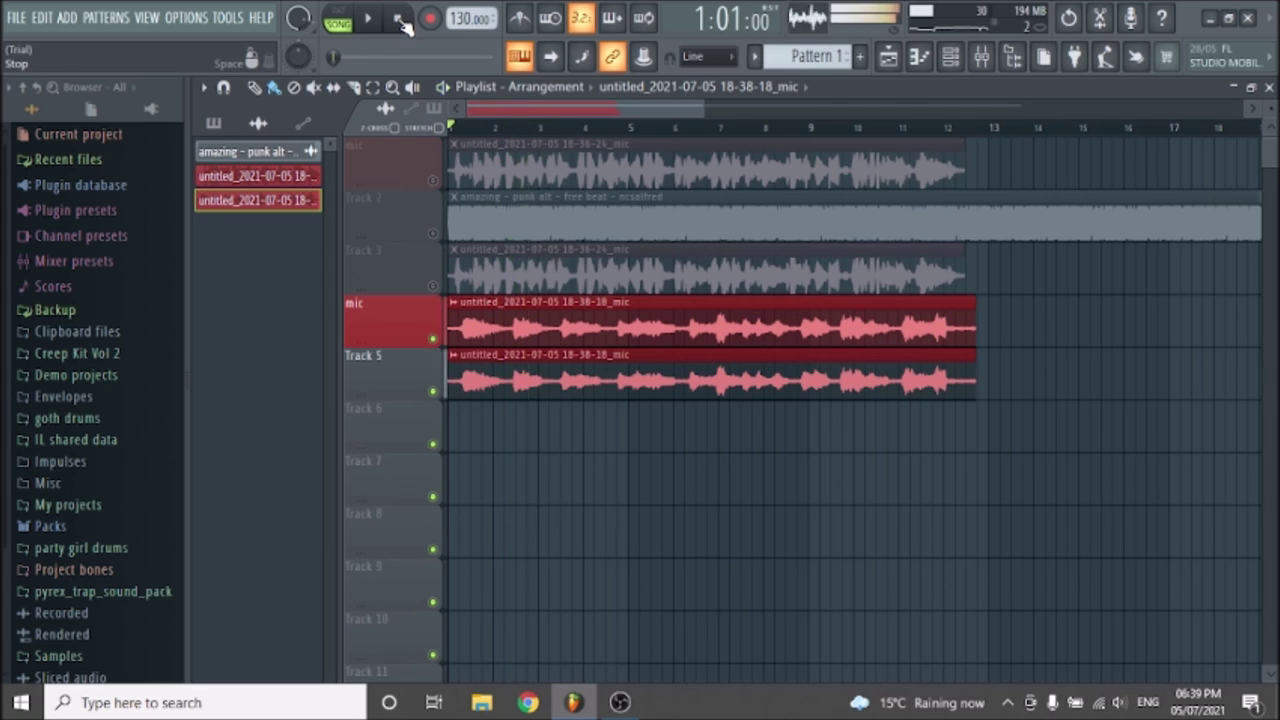
left_click(433, 182)
left_click(433, 236)
left_click(434, 286)
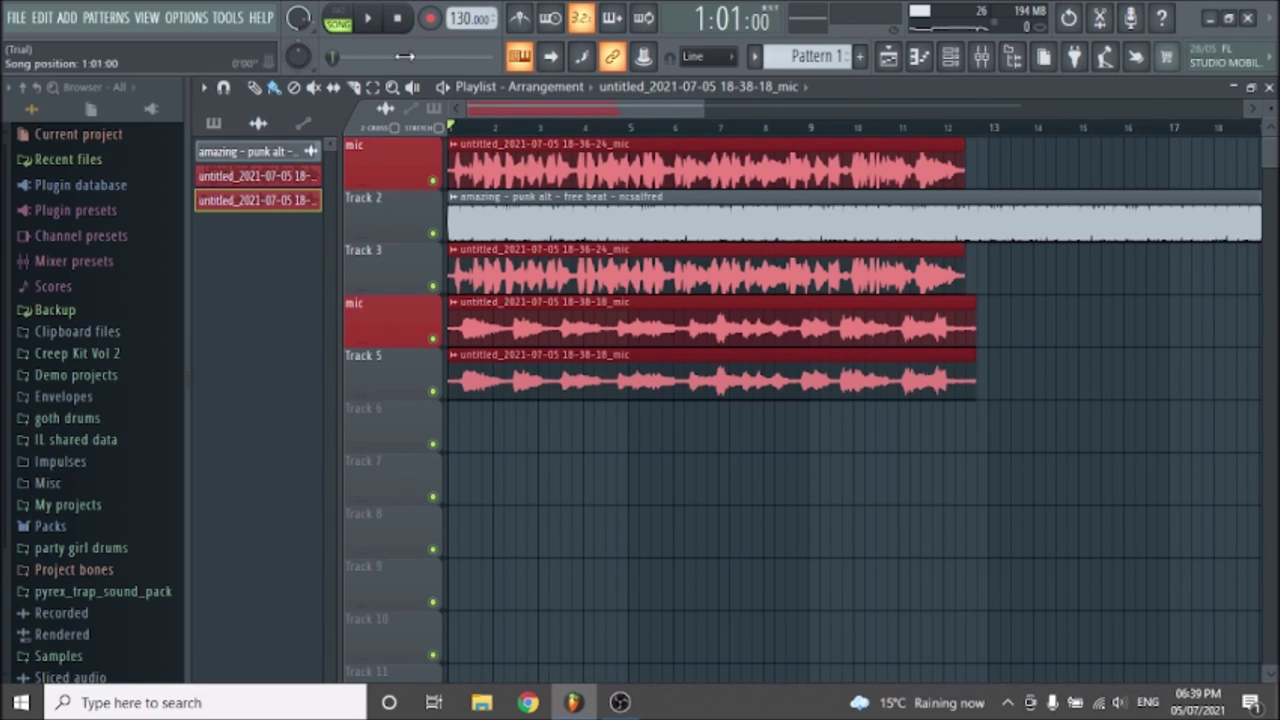
left_click(370, 21)
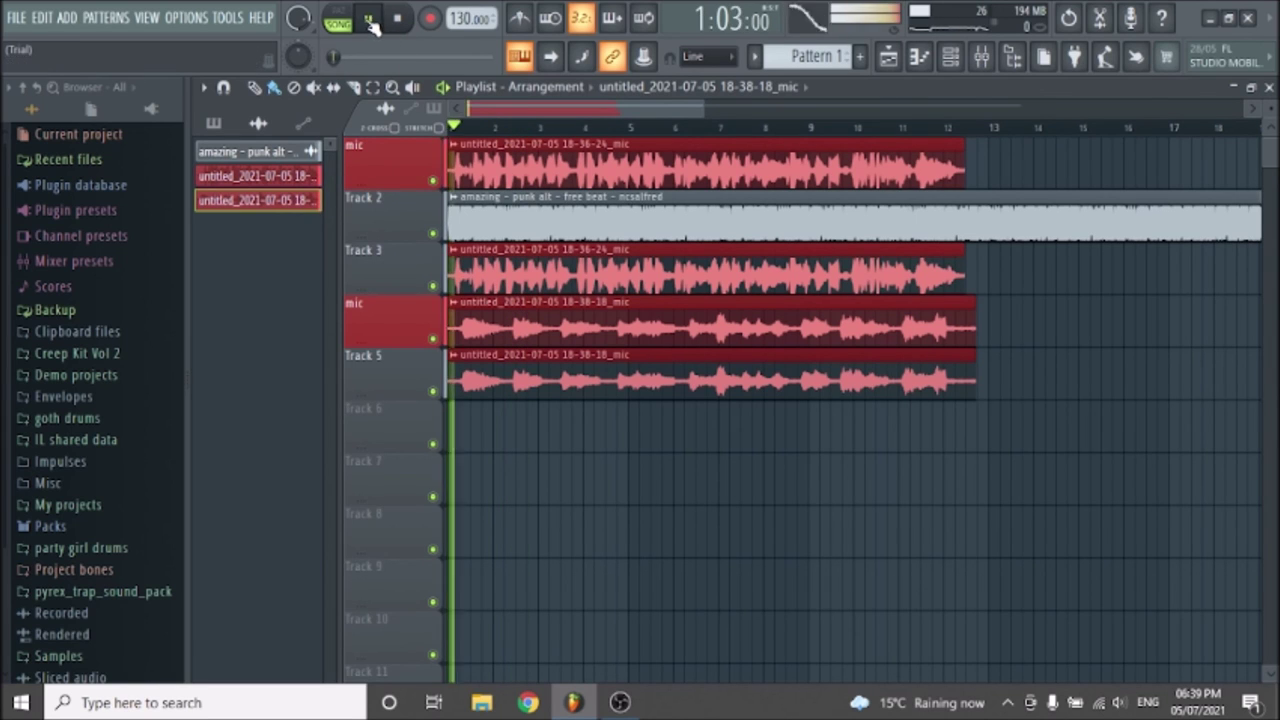
left_click(399, 22)
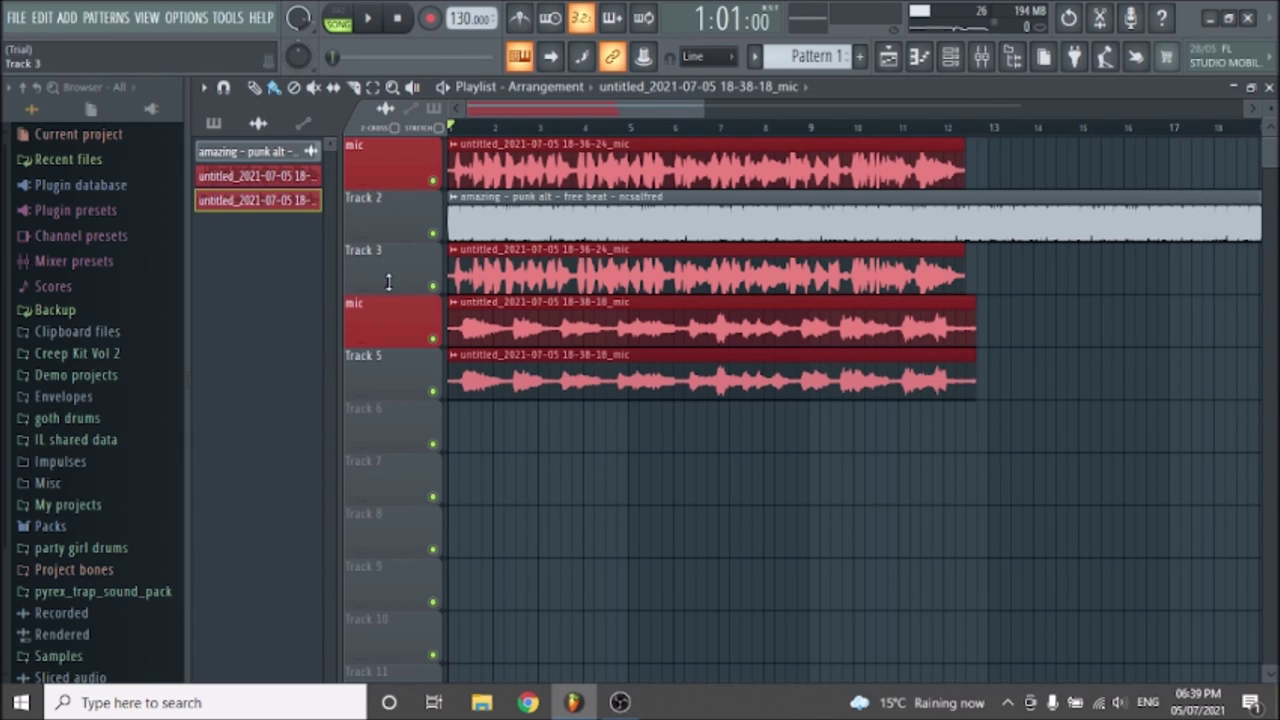
left_click(17, 18)
mouse_move(73, 183)
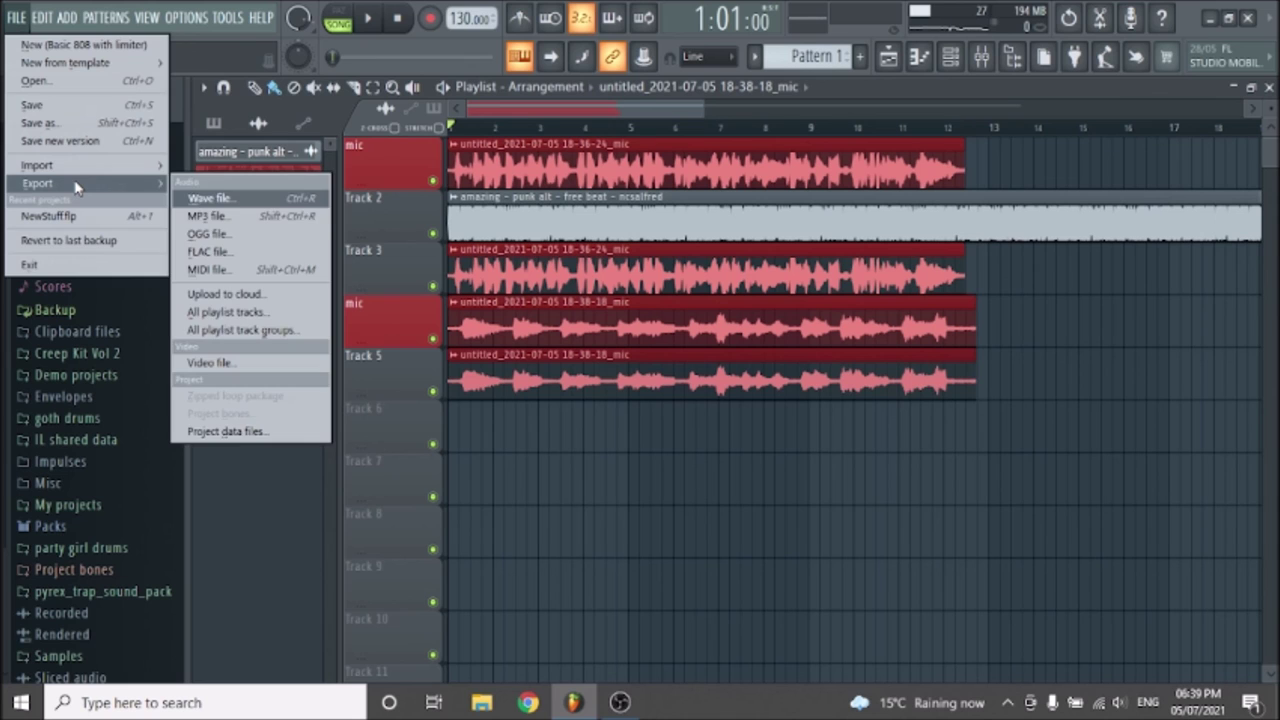
left_click(272, 217)
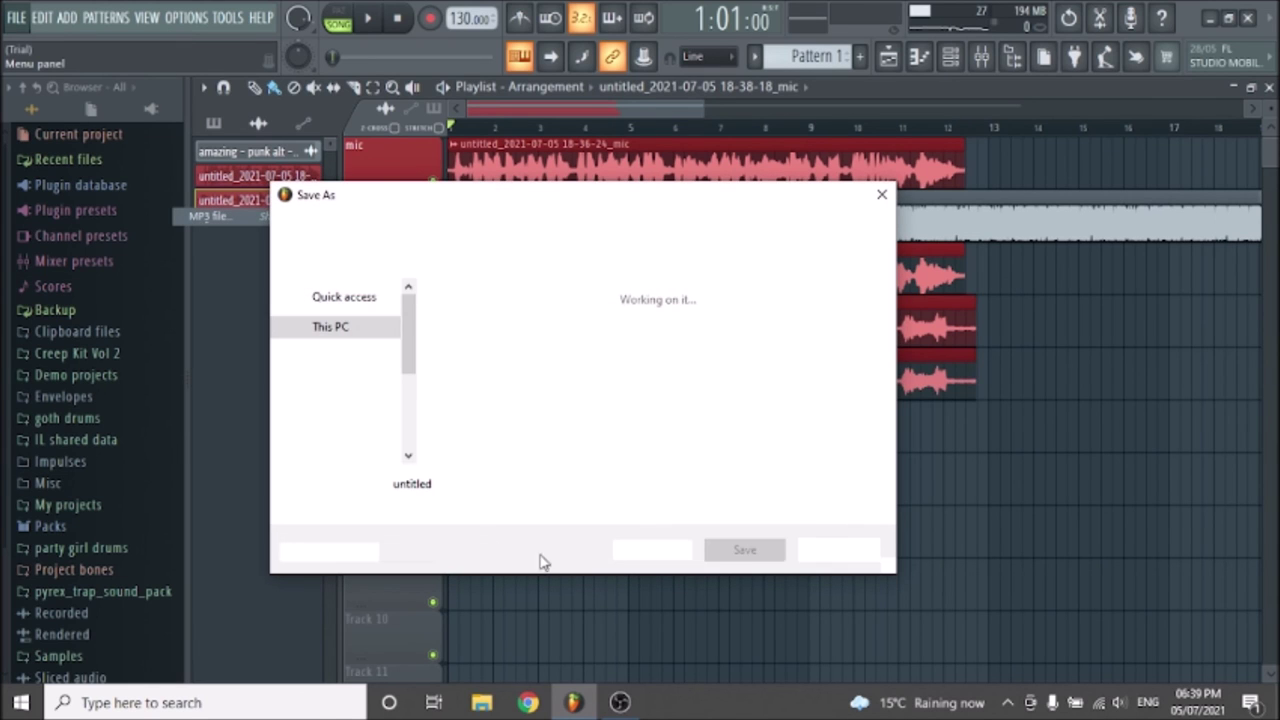
left_click(463, 486)
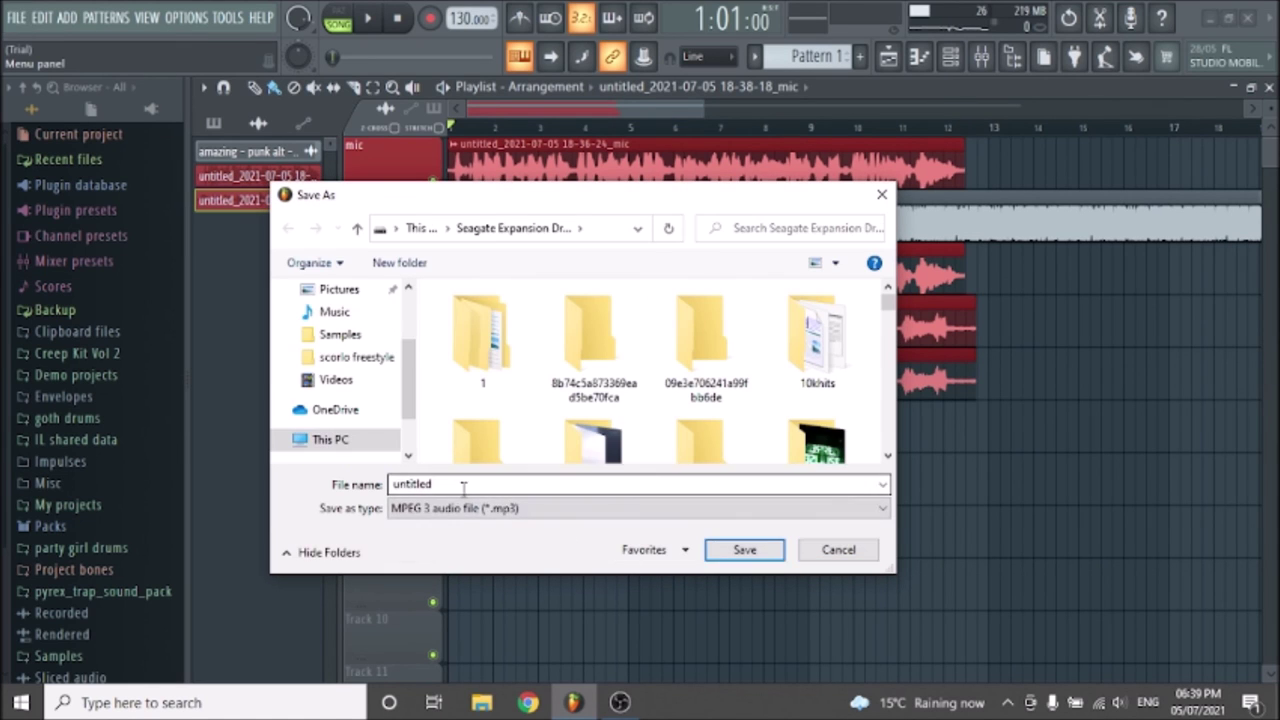
type("r")
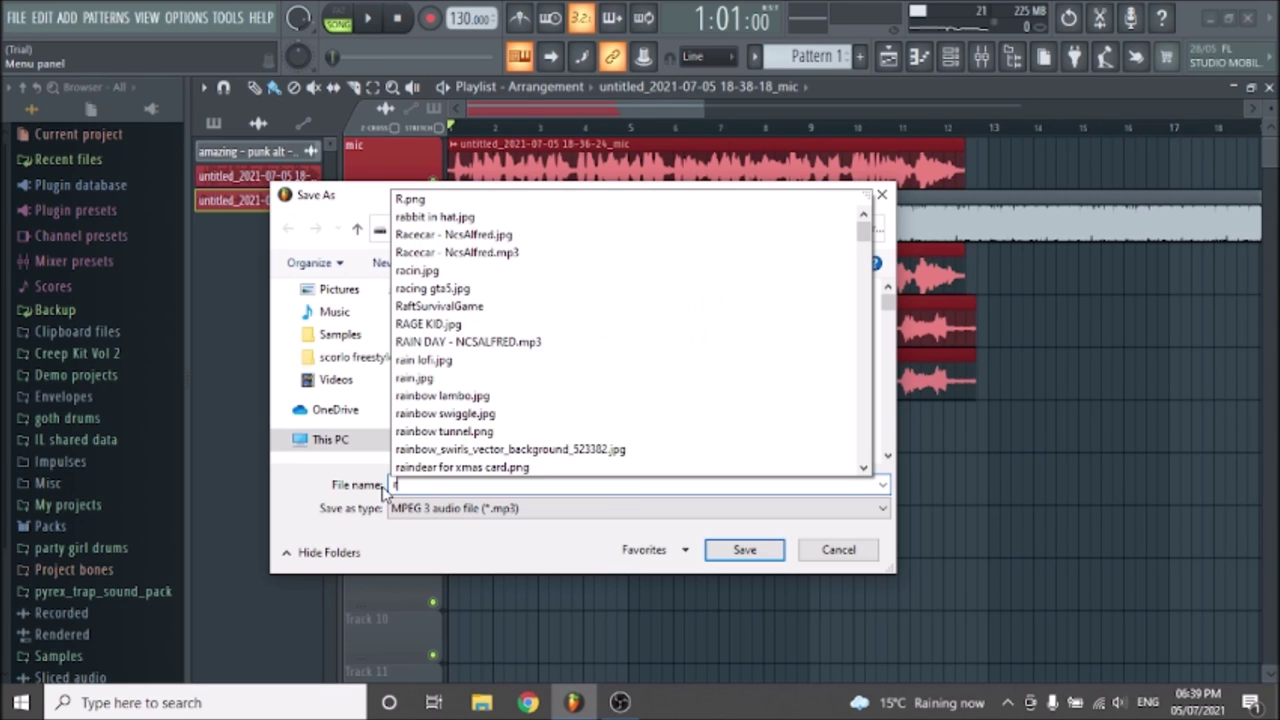
type("iding")
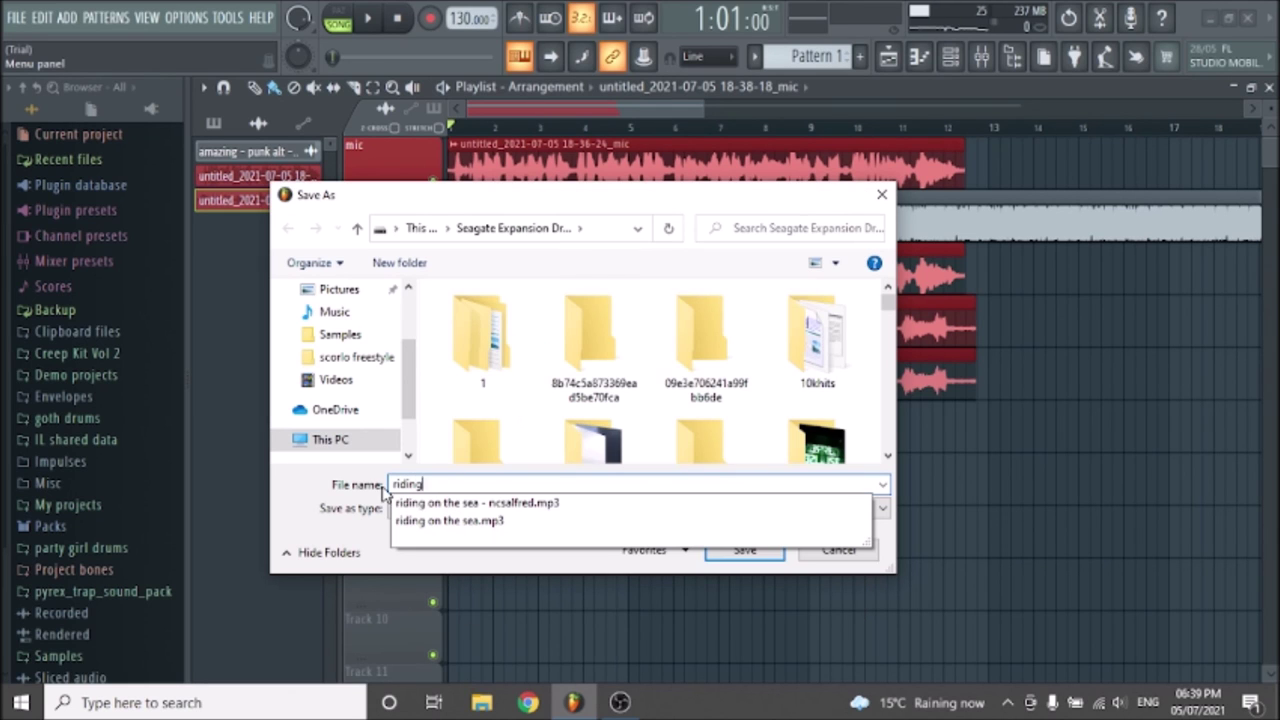
left_click(307, 530)
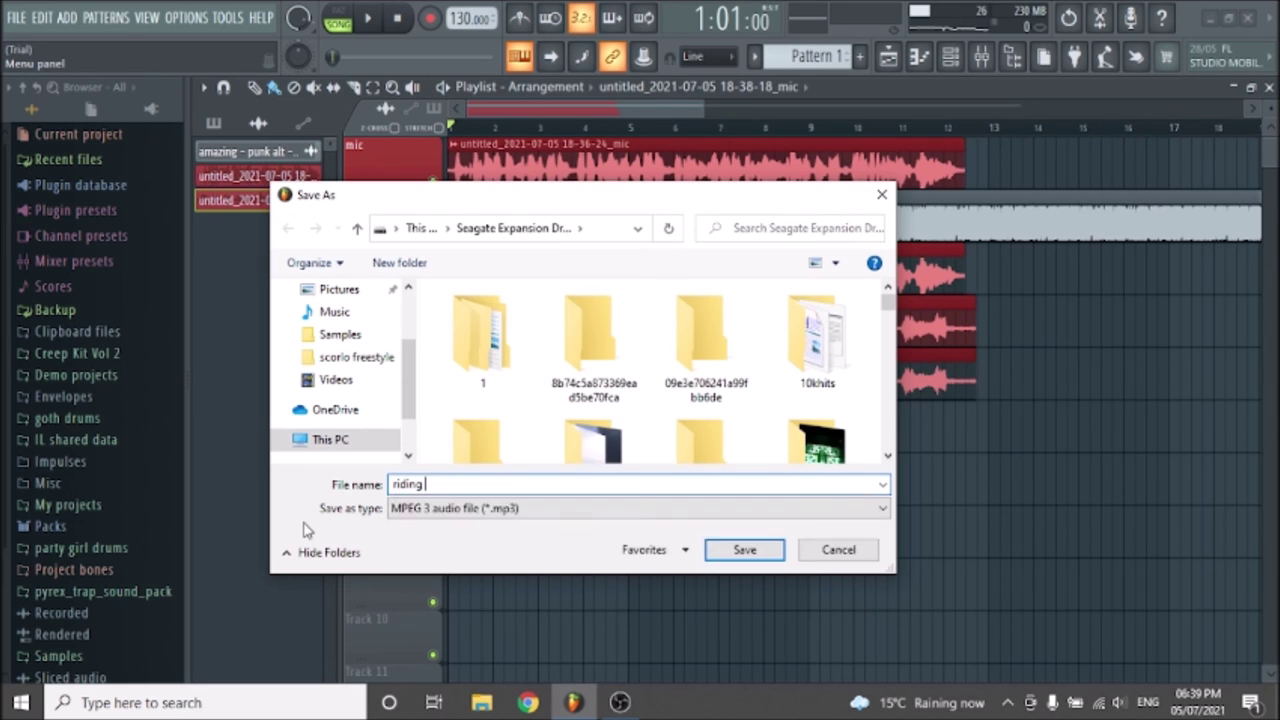
left_click(825, 553)
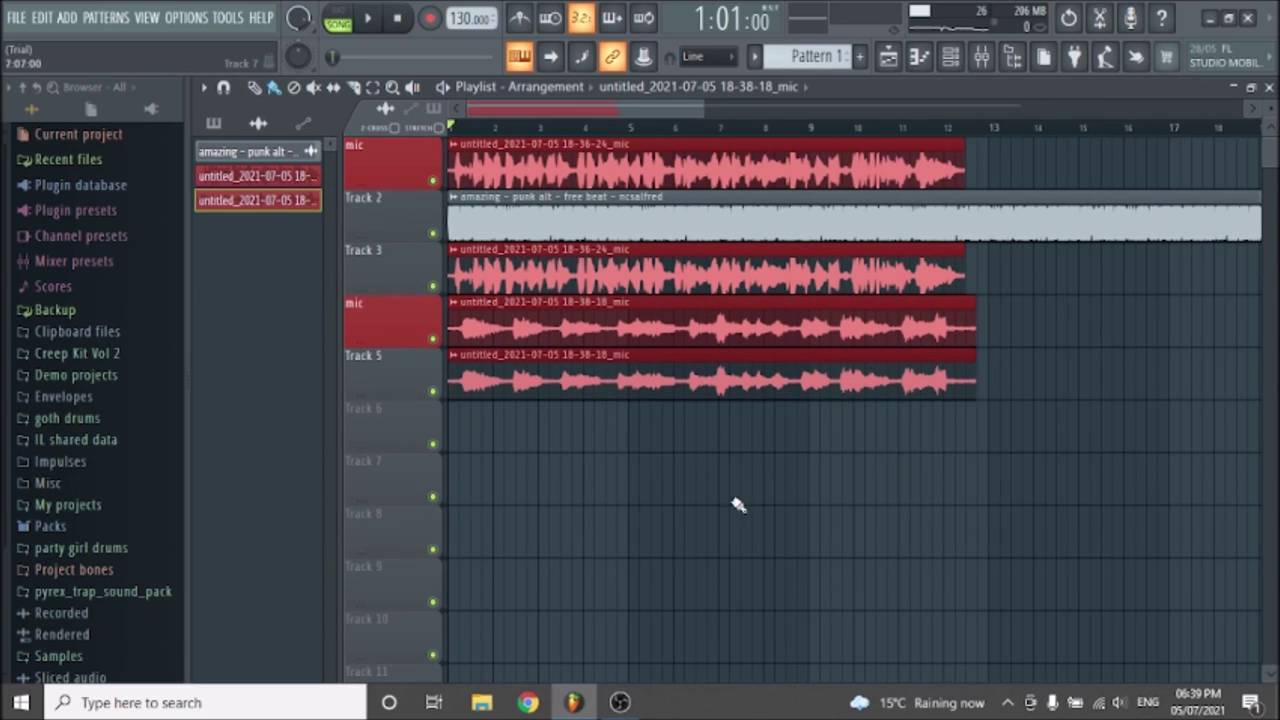